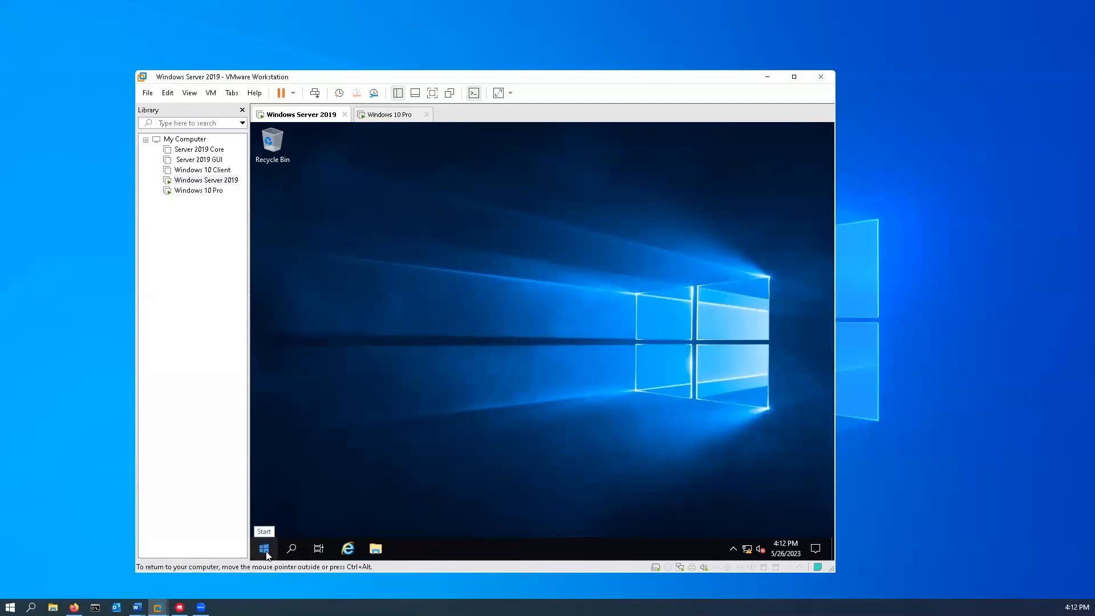
# - Pin Active Directory Users and Computers from Windows Administrative Tools to the taskbar
pyautogui.click(264, 549)
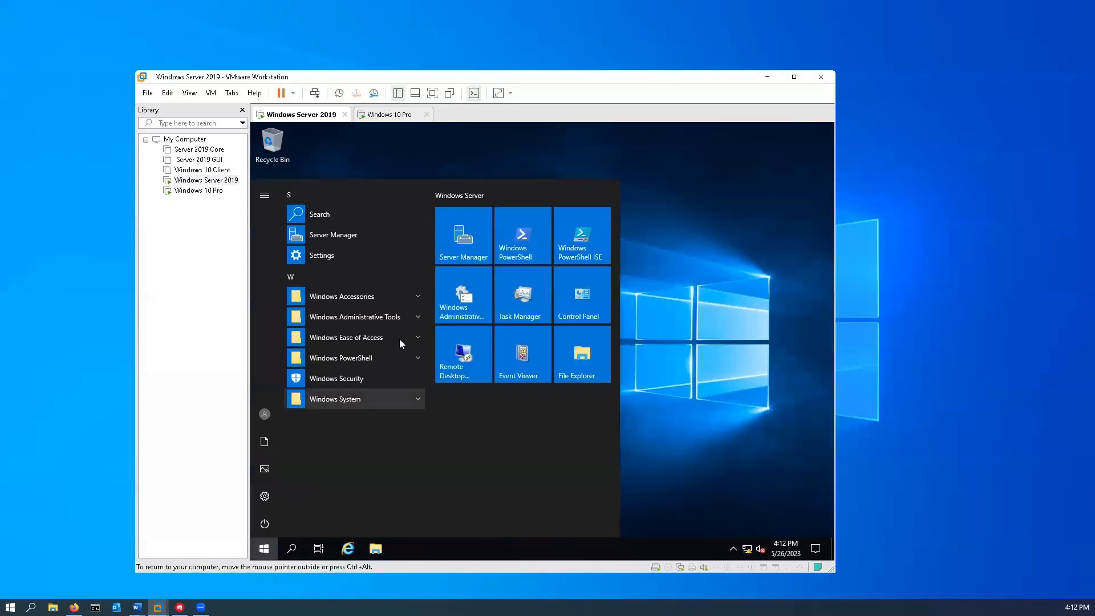
pyautogui.click(365, 319)
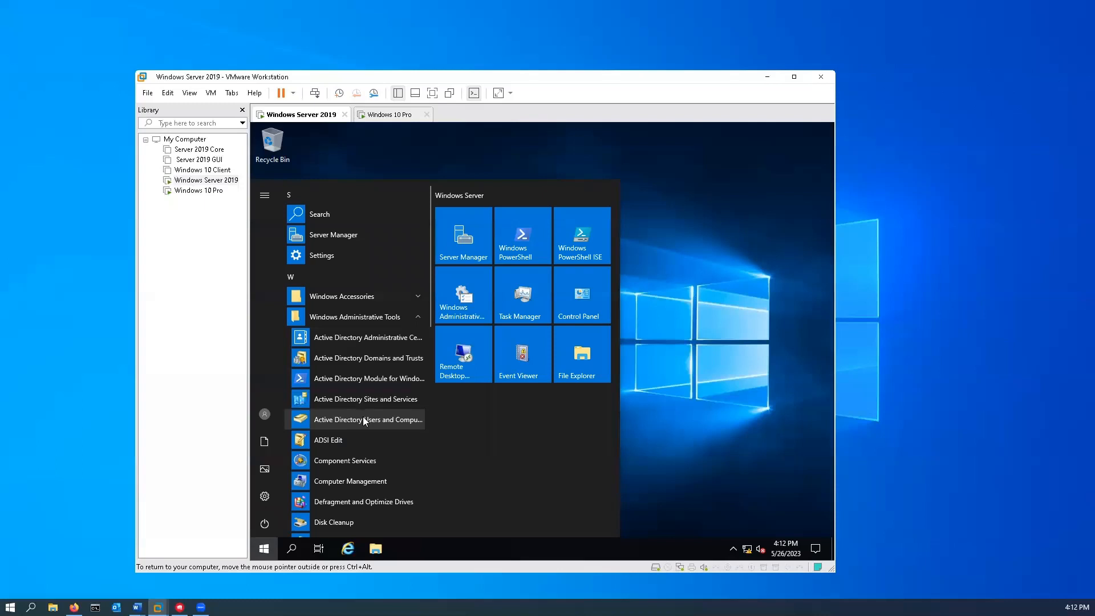
pyautogui.rightClick(364, 418)
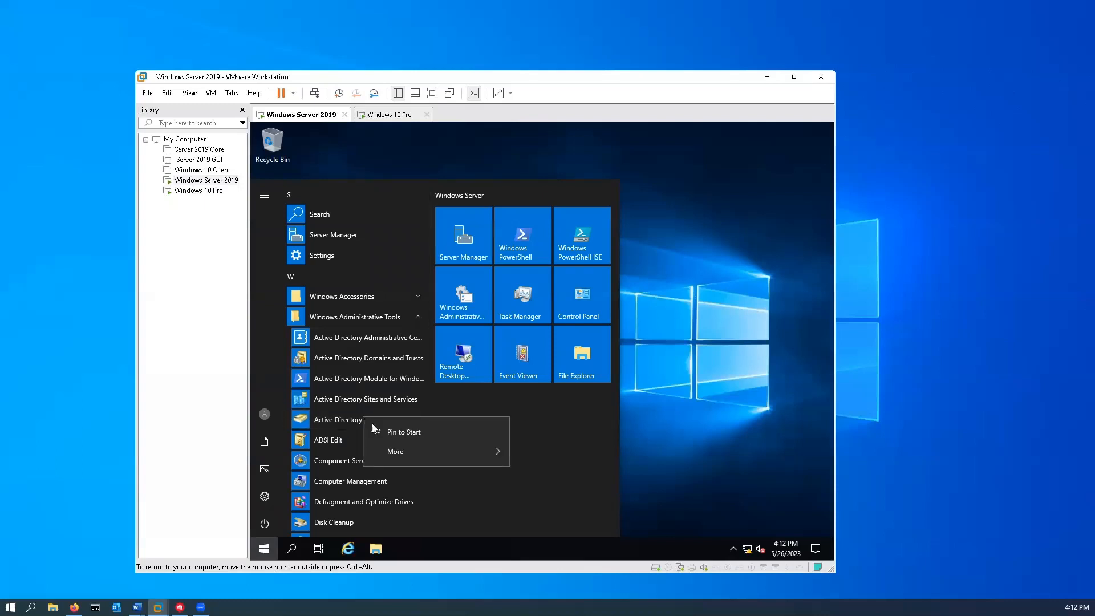
pyautogui.moveTo(409, 453)
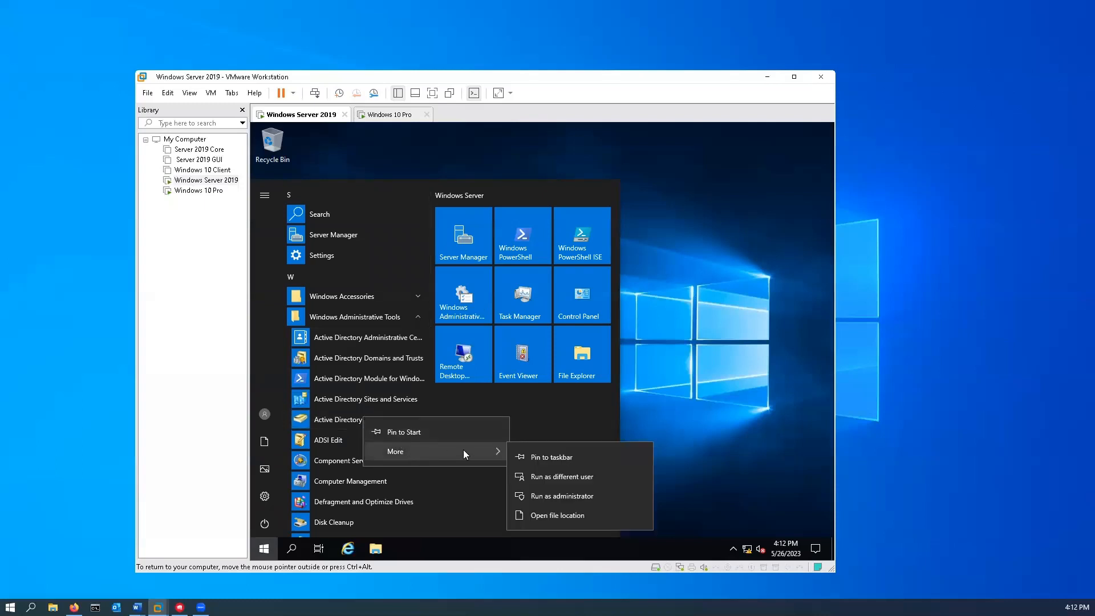
pyautogui.click(580, 458)
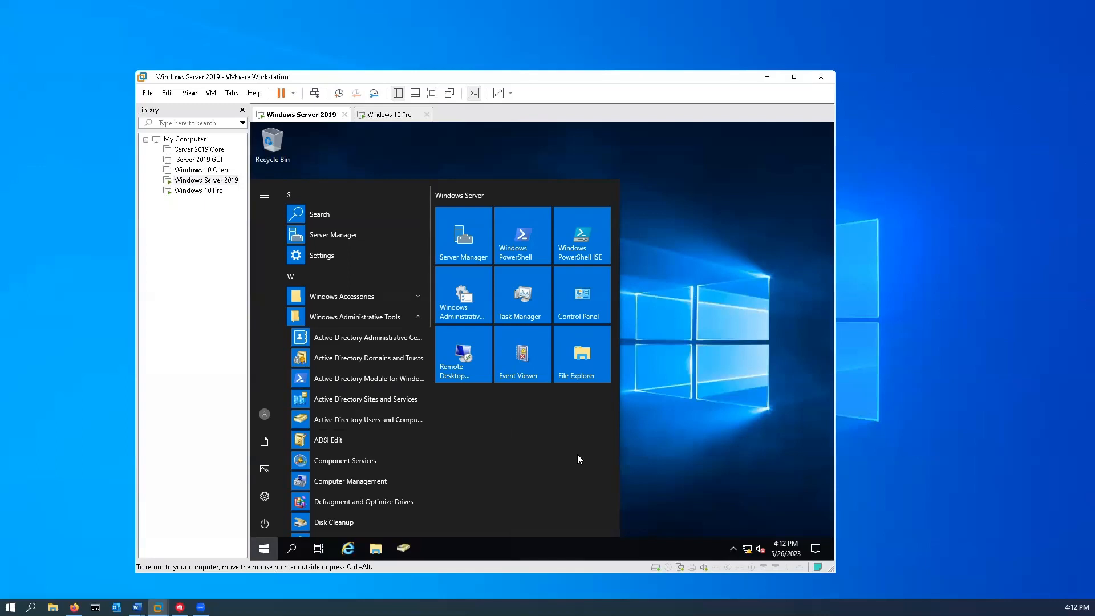
# - Check the new taskbar shortcut's options, then dismiss the menus and close Start
pyautogui.rightClick(402, 551)
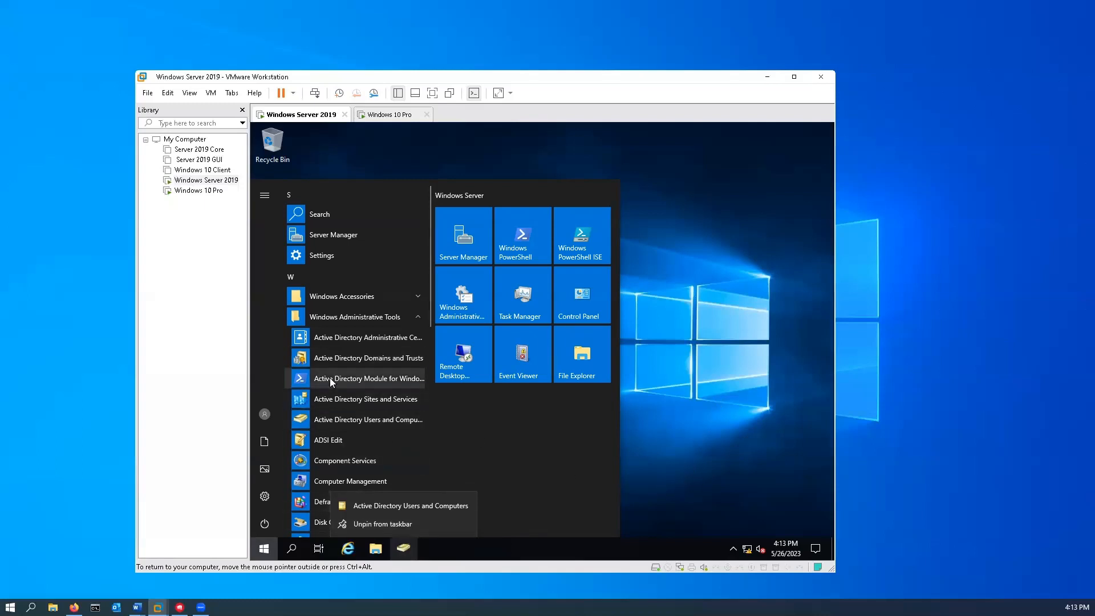
pyautogui.rightClick(319, 418)
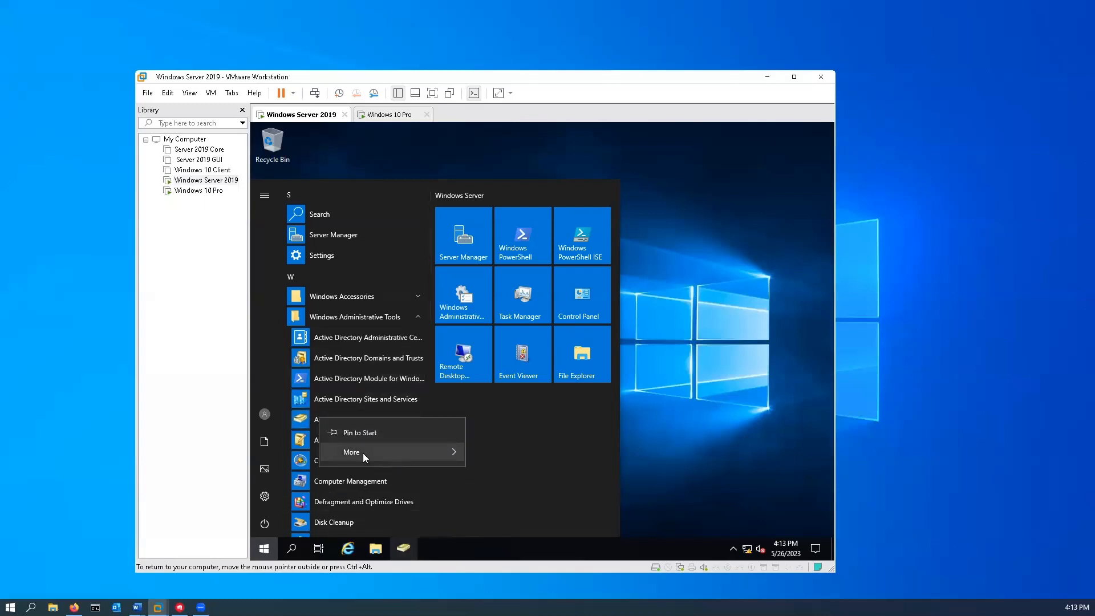
pyautogui.moveTo(362, 453)
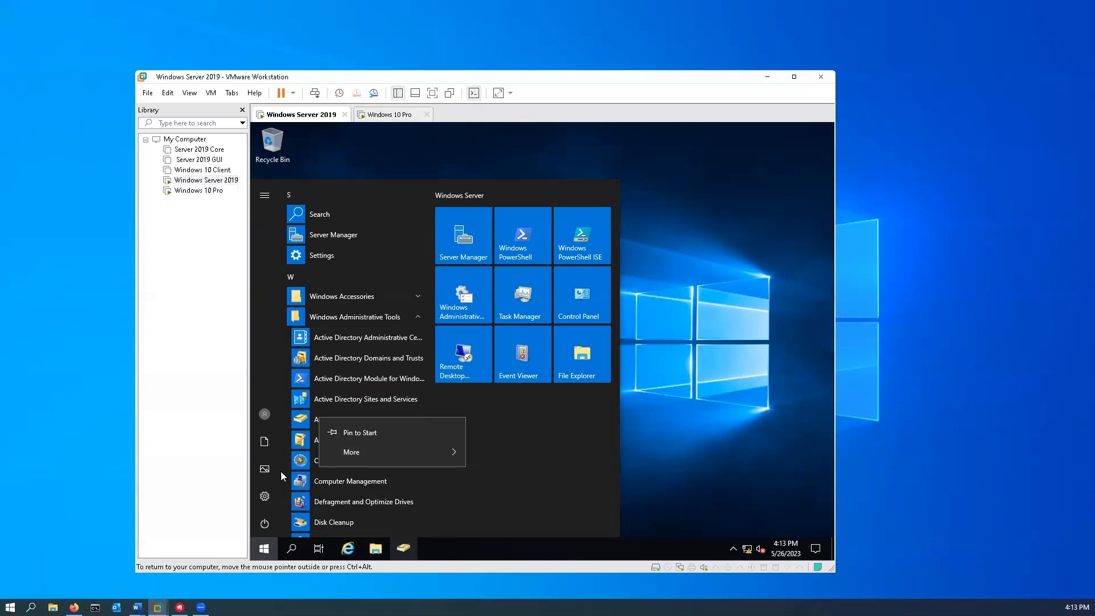
pyautogui.click(711, 414)
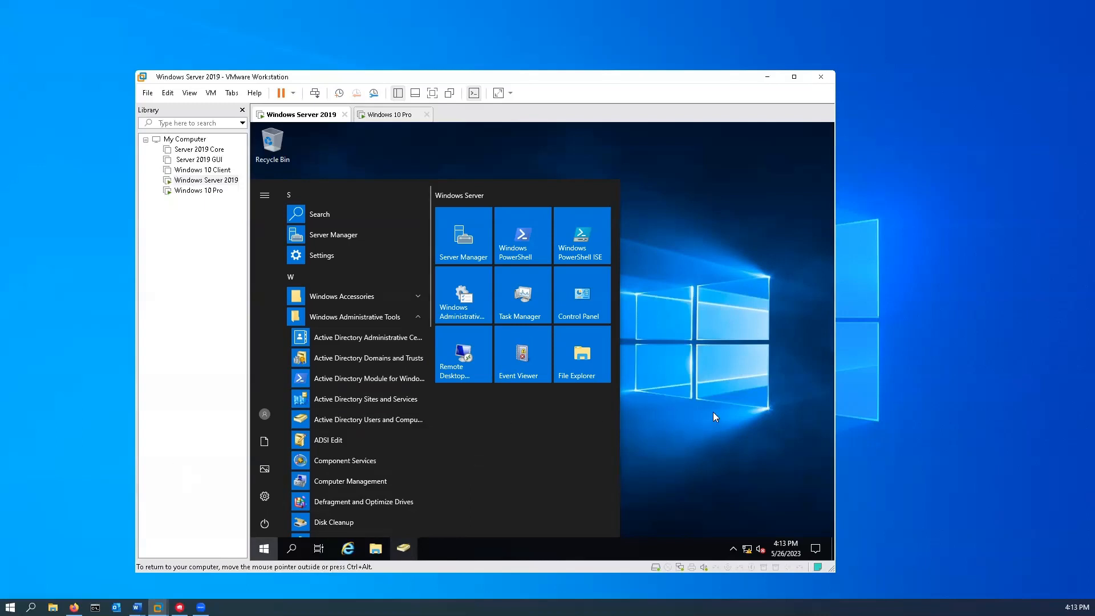
pyautogui.click(713, 412)
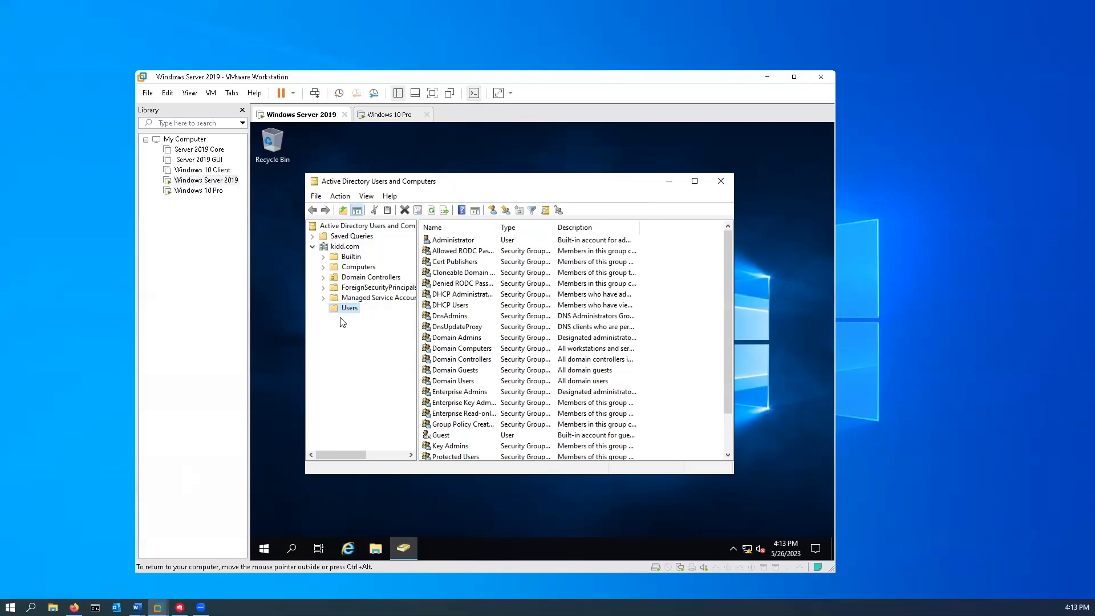
# - Browse kidd.com's Computers and Domain Controllers, then the Users container's accounts and security groups
pyautogui.click(361, 267)
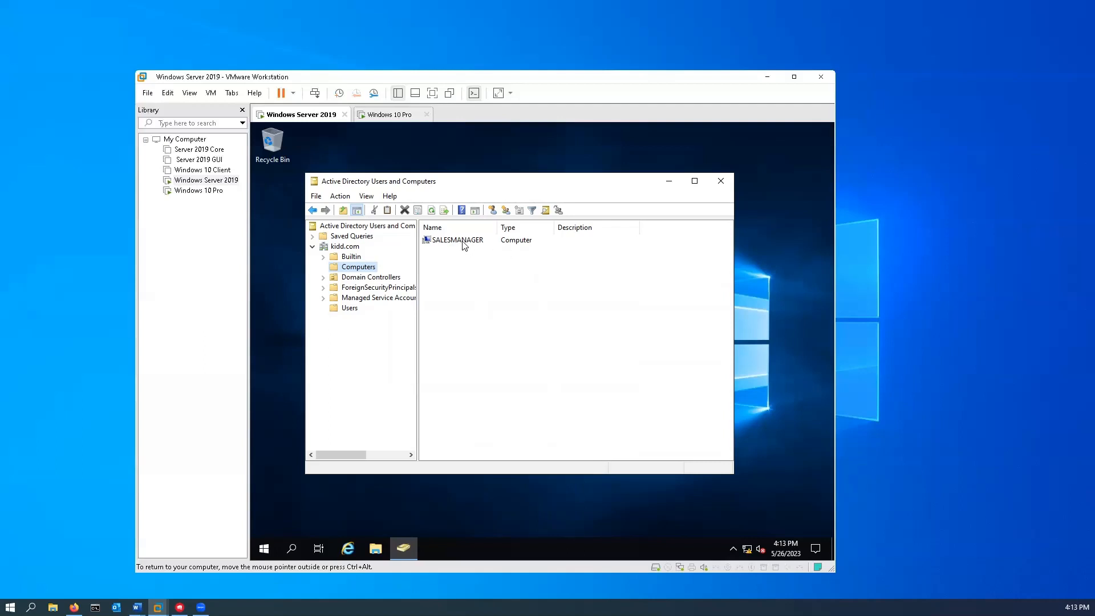
pyautogui.click(368, 278)
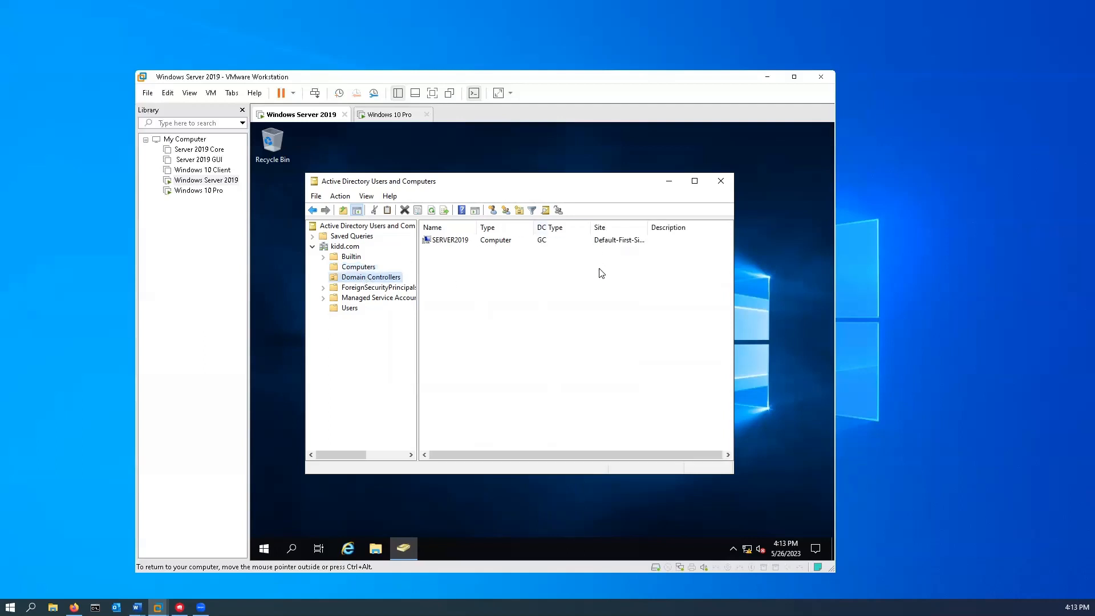
pyautogui.click(351, 308)
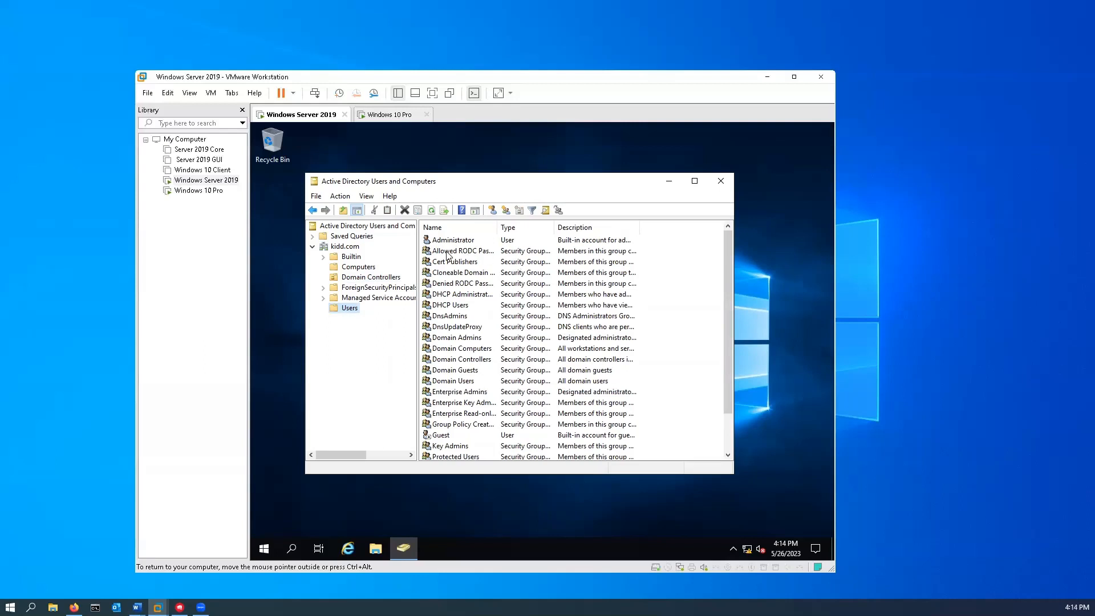
pyautogui.scroll(-2, 505, 263)
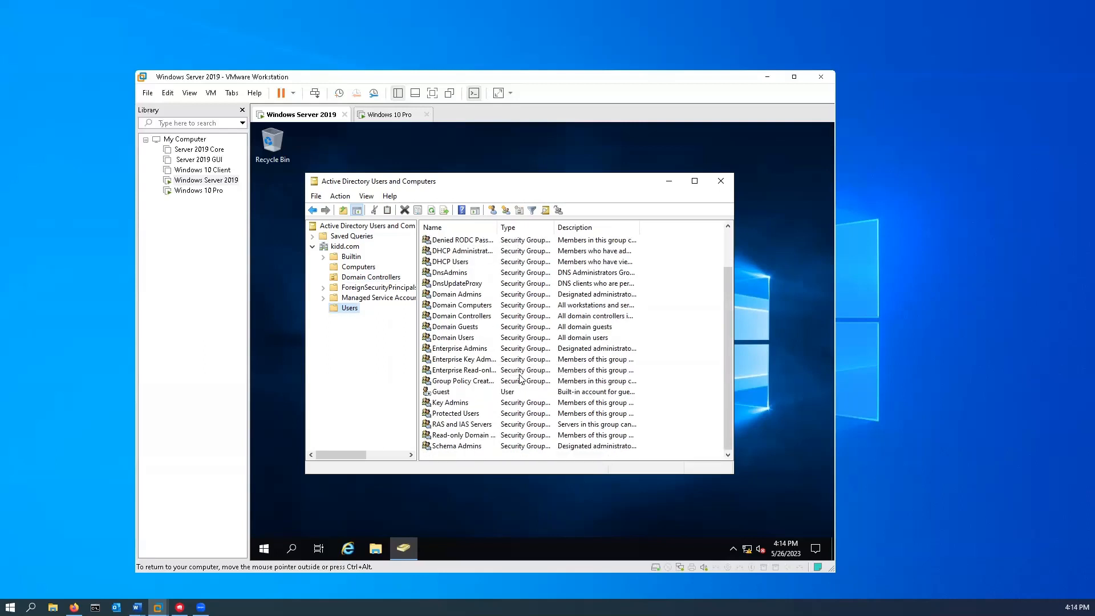
pyautogui.scroll(2, 549, 331)
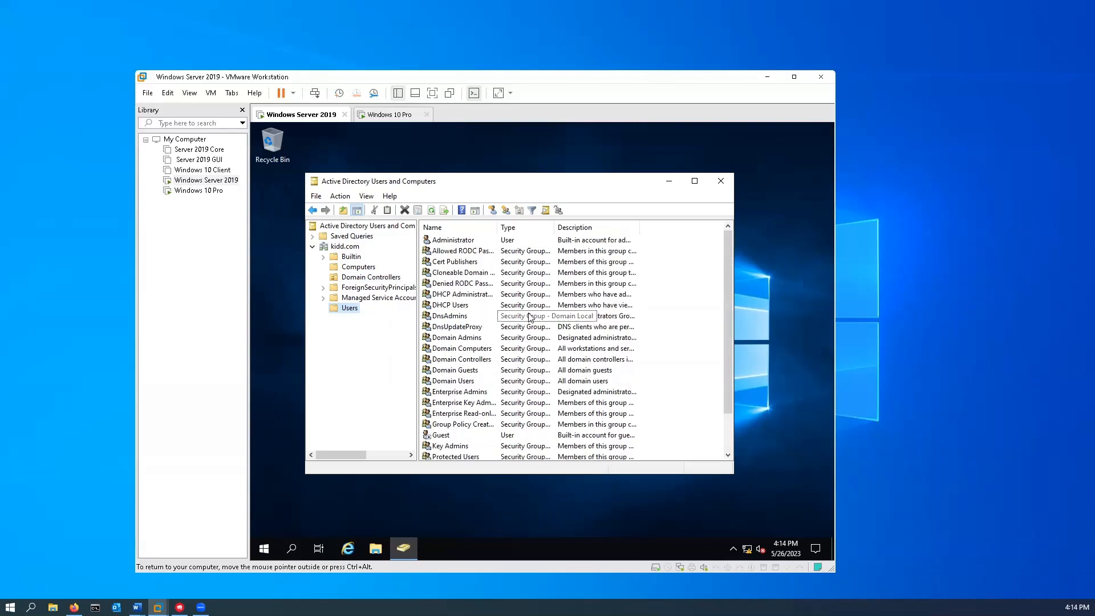
pyautogui.scroll(-2, 529, 317)
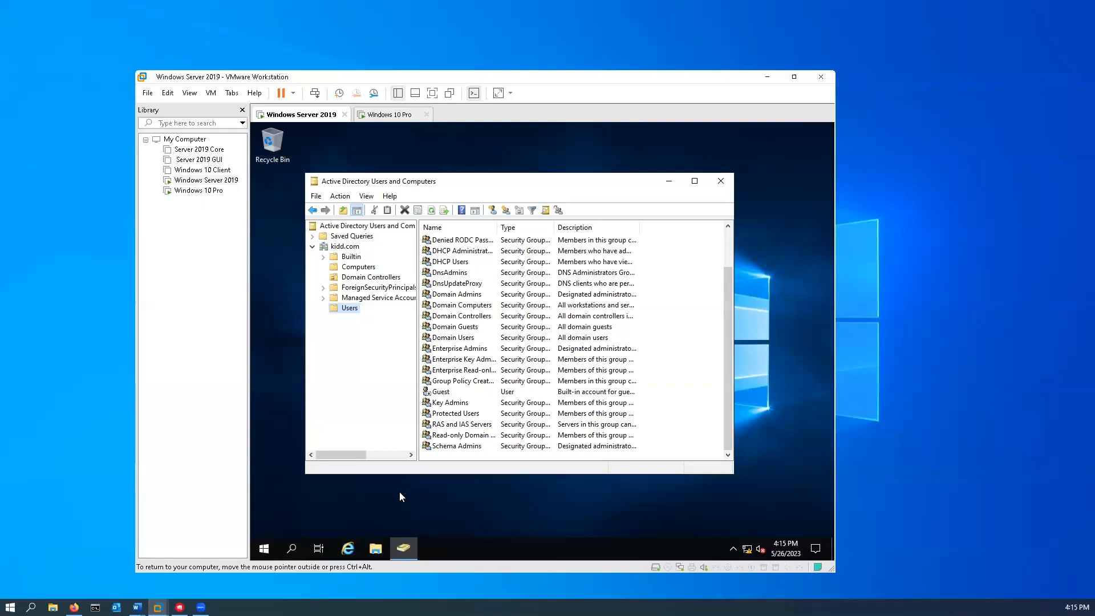
pyautogui.hotkey('ctrl', 'alt')
# - Create a Sales OU under kidd.com with 'Protect container from accidental deletion' unchecked
pyautogui.rightClick(341, 247)
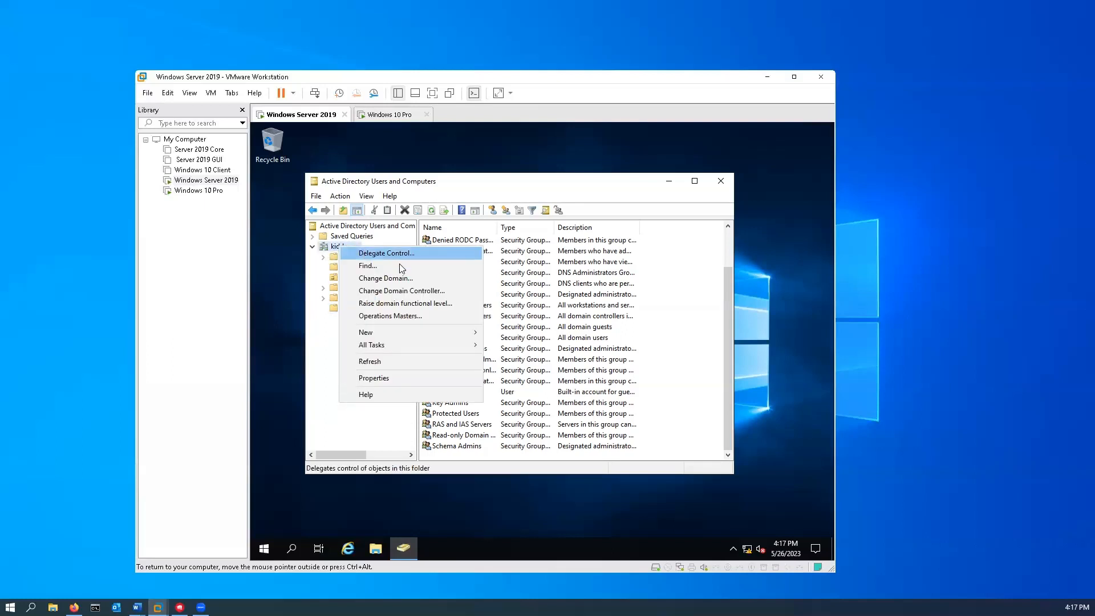
pyautogui.moveTo(393, 333)
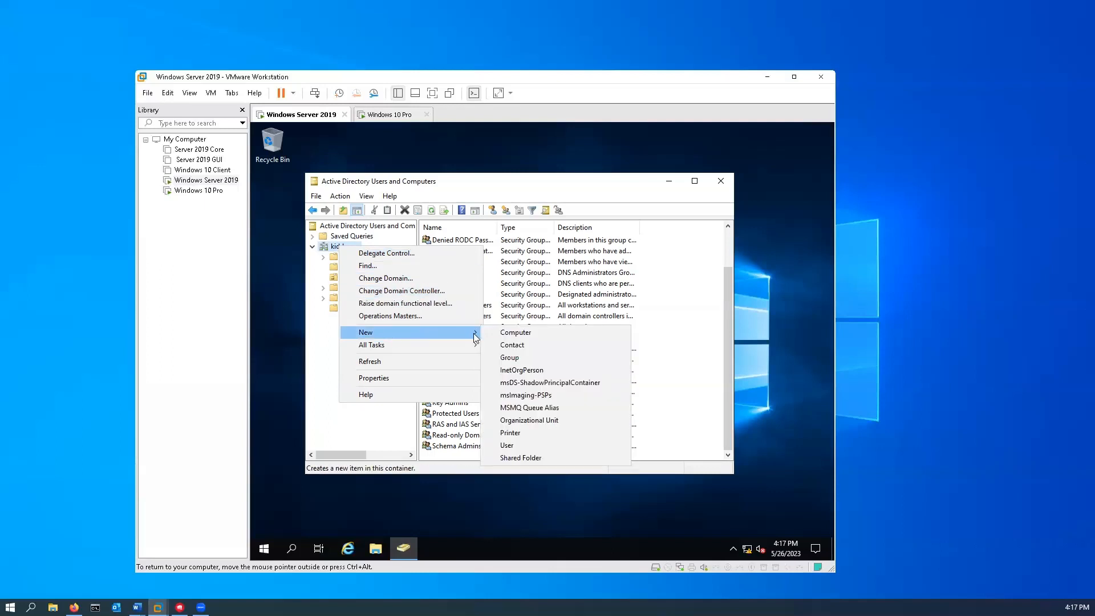
pyautogui.click(573, 419)
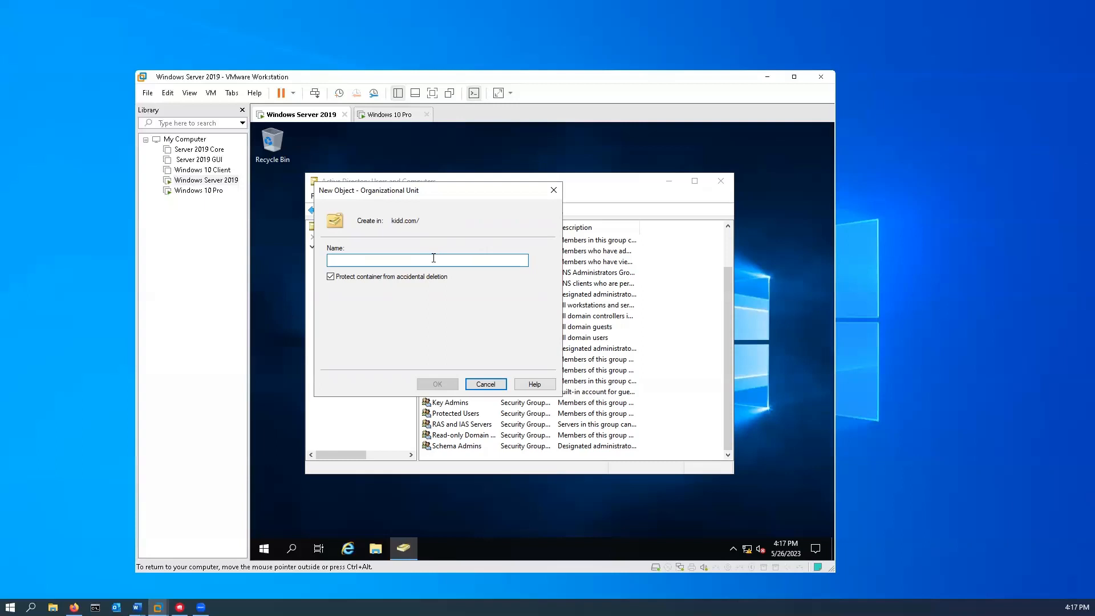
pyautogui.write('S')
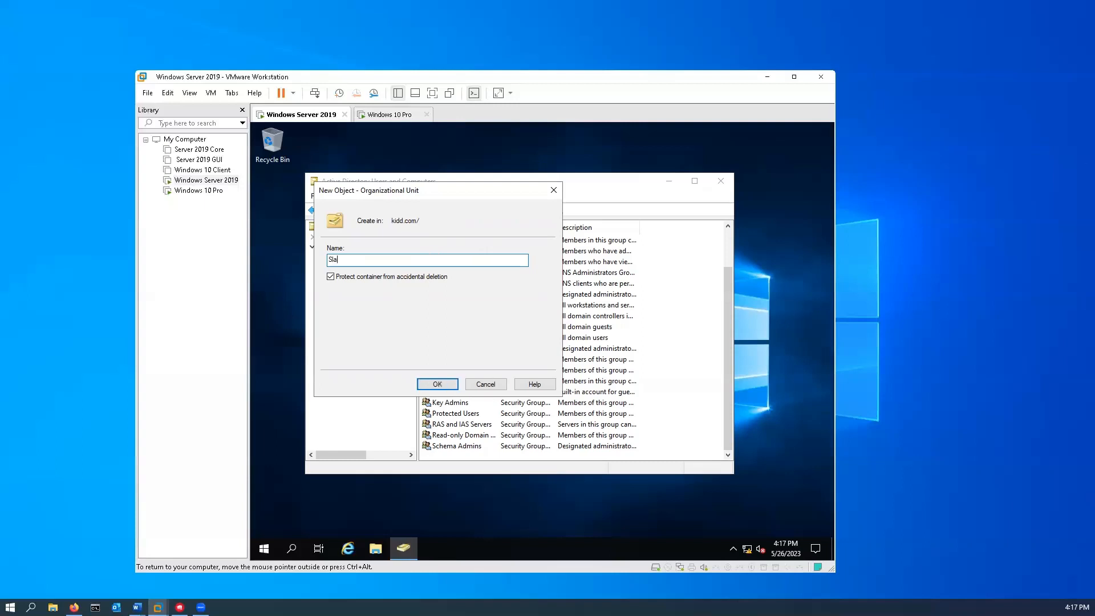
pyautogui.write('ales')
pyautogui.click(332, 279)
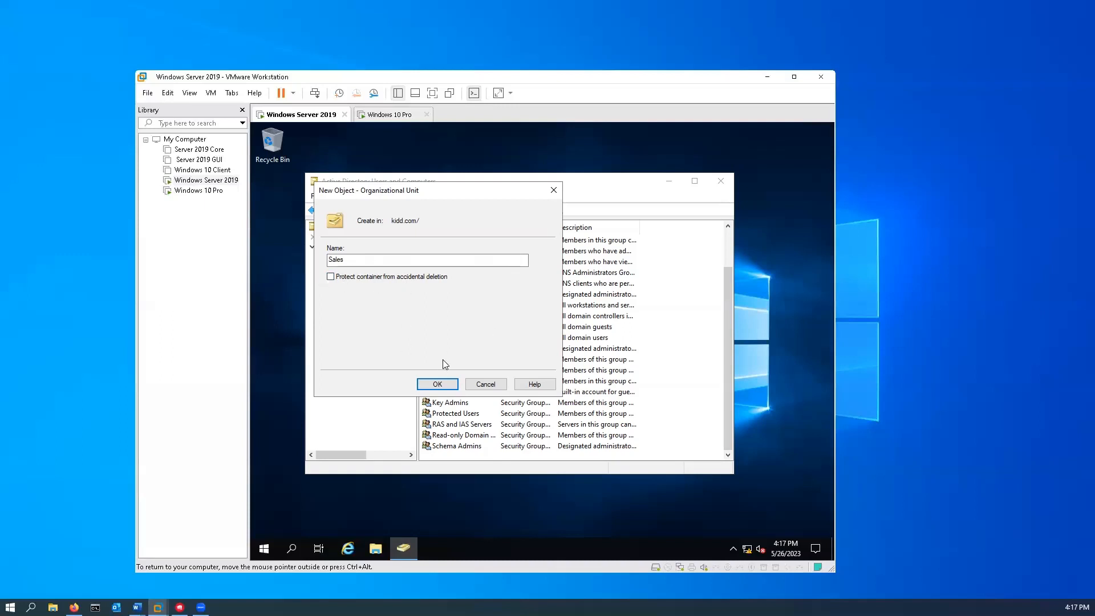
pyautogui.click(442, 385)
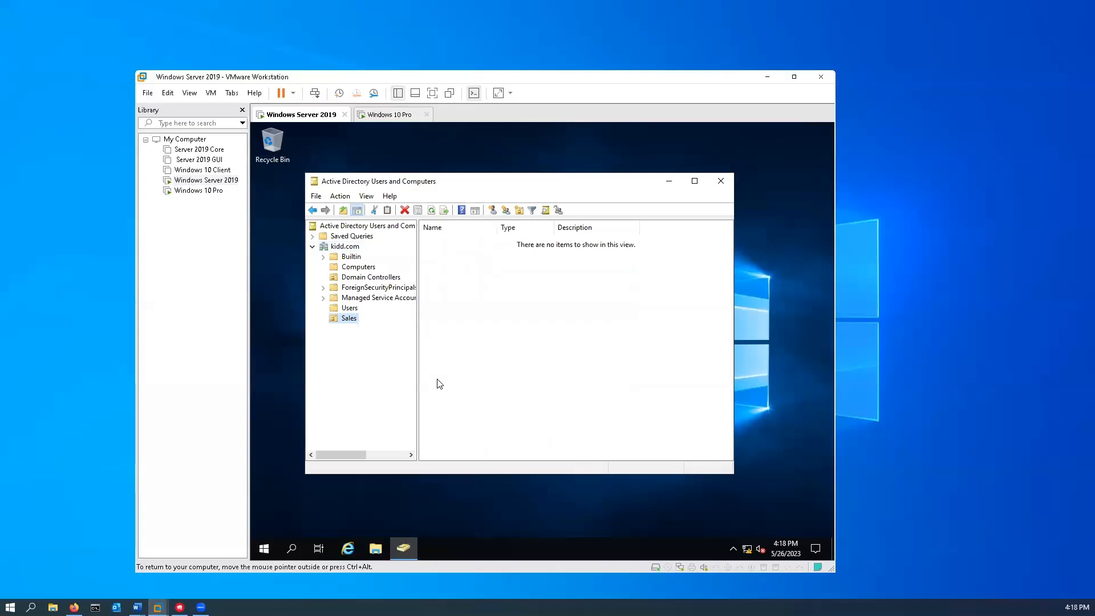
# - Add an unprotected Marketting OU under kidd.com and show the Computers container
pyautogui.rightClick(345, 249)
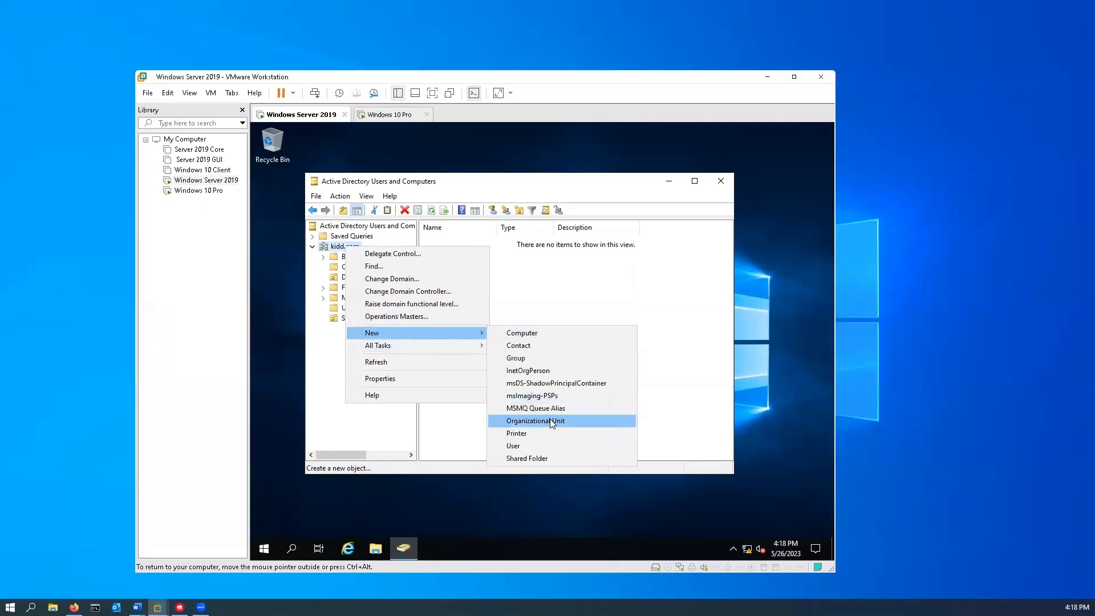
pyautogui.click(547, 420)
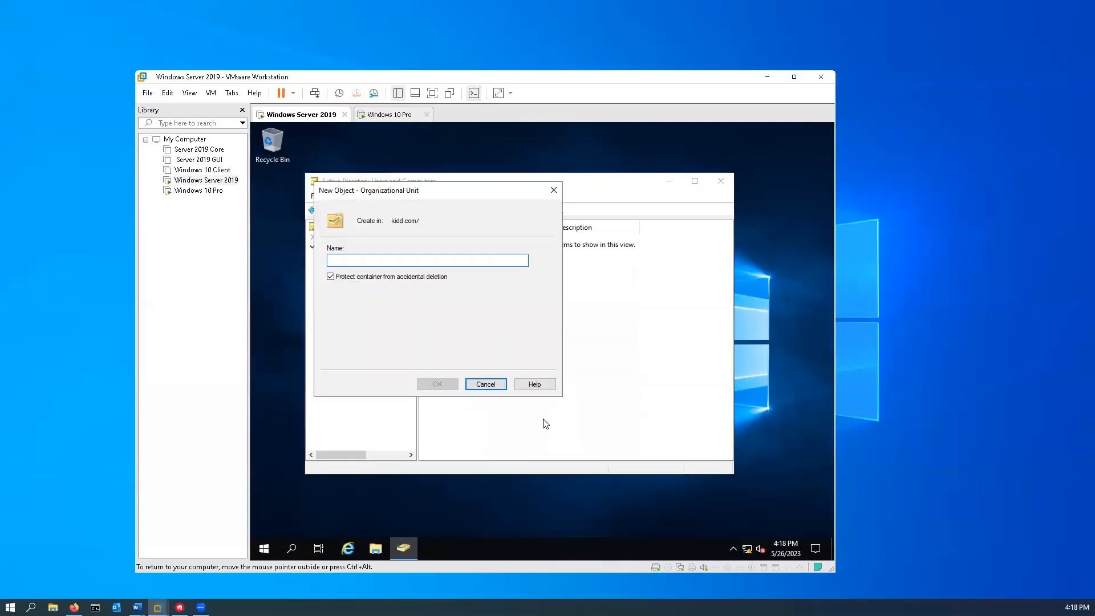
pyautogui.write('Ma')
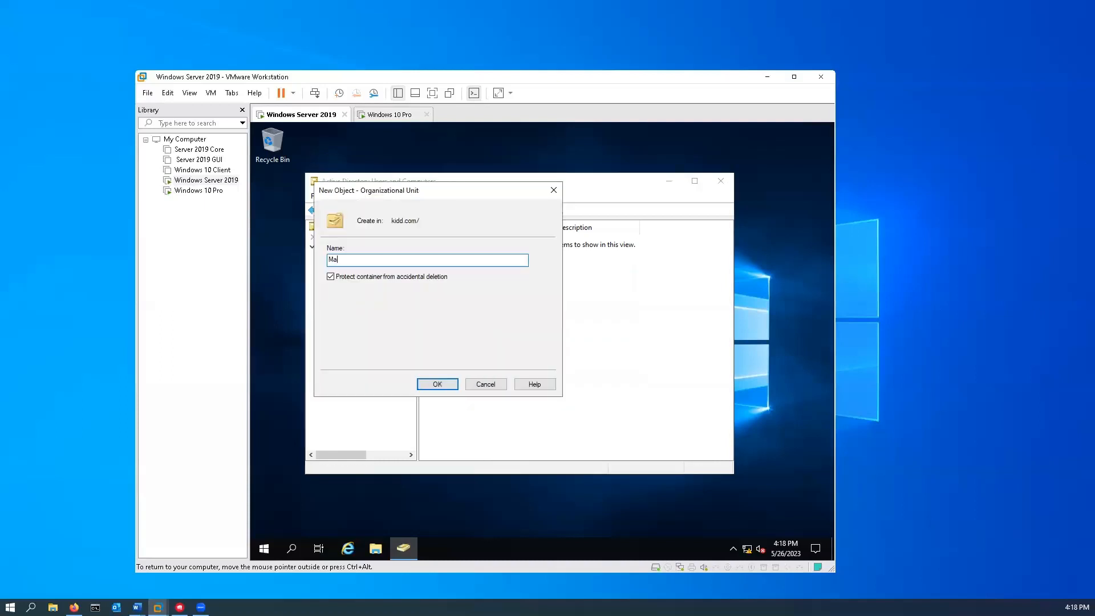
pyautogui.write('rketting')
pyautogui.click(330, 277)
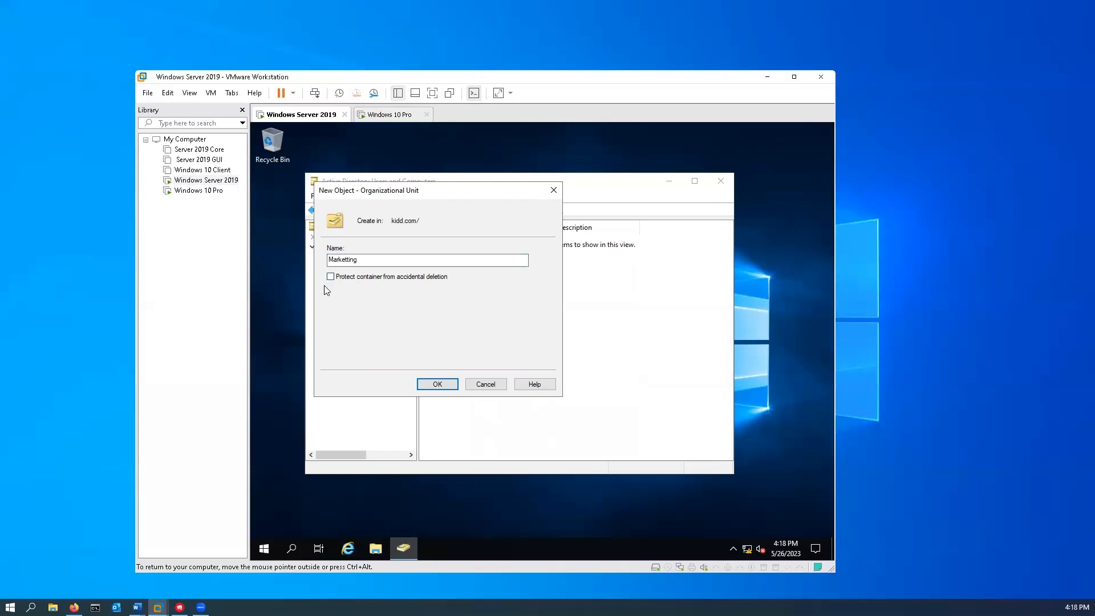
pyautogui.click(435, 383)
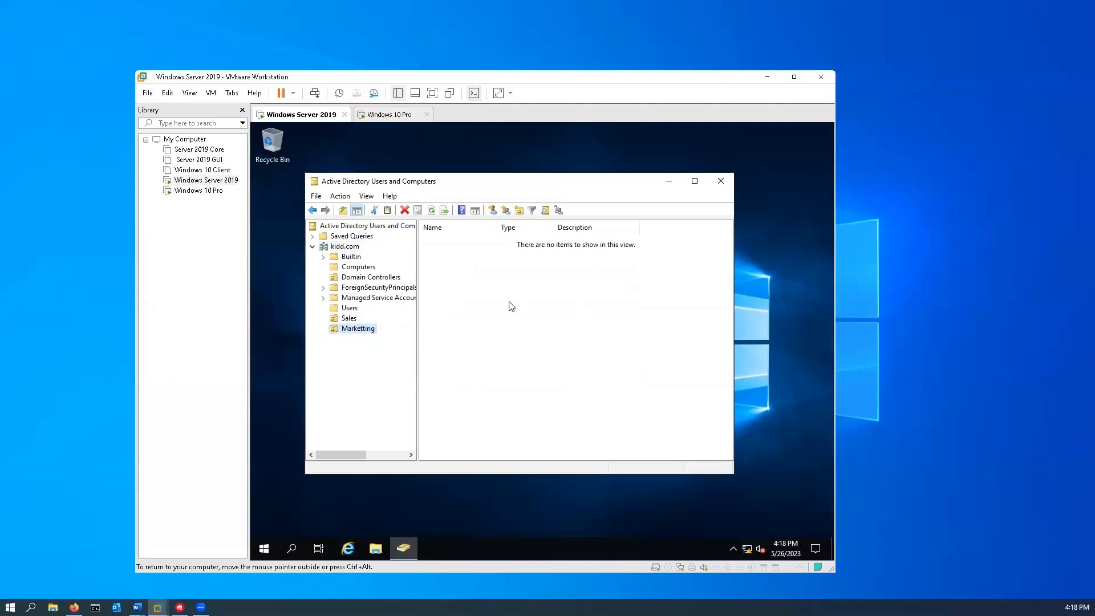
pyautogui.click(359, 268)
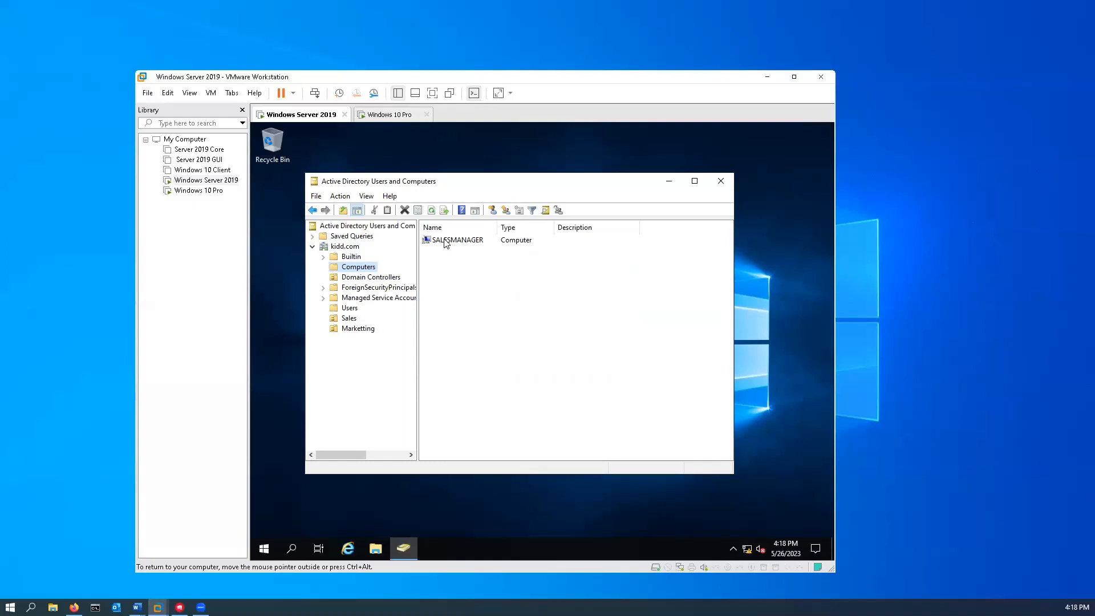
# - Drag the SALESMANAGER computer onto the Sales OU and confirm the move
pyautogui.moveTo(449, 242); pyautogui.dragTo(350, 322)
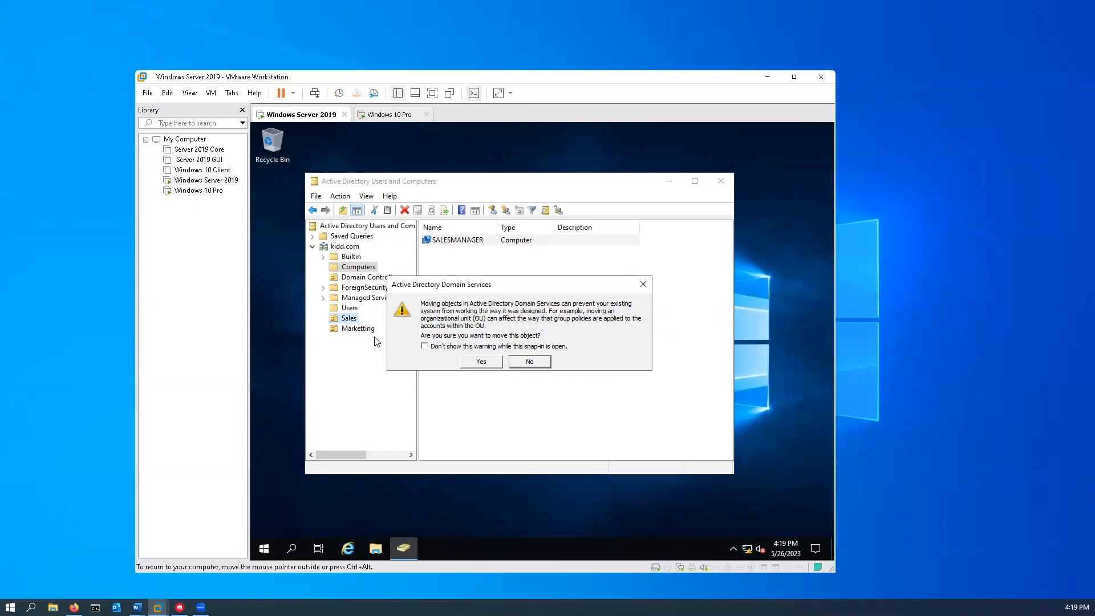
pyautogui.click(482, 362)
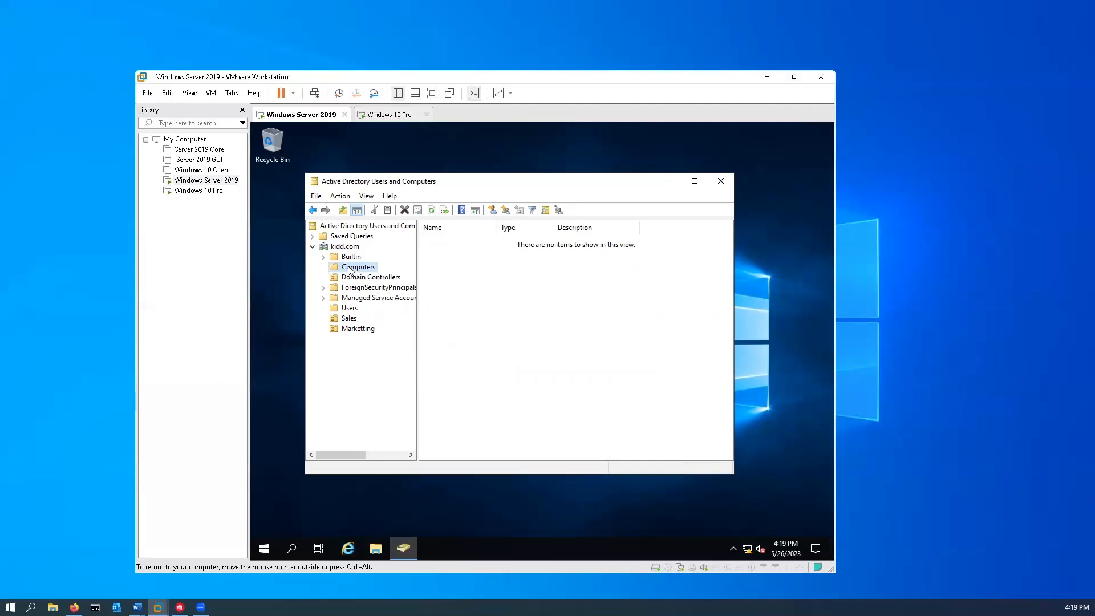
# - Check the Sales OU's contents and start a new user object in it
pyautogui.click(350, 319)
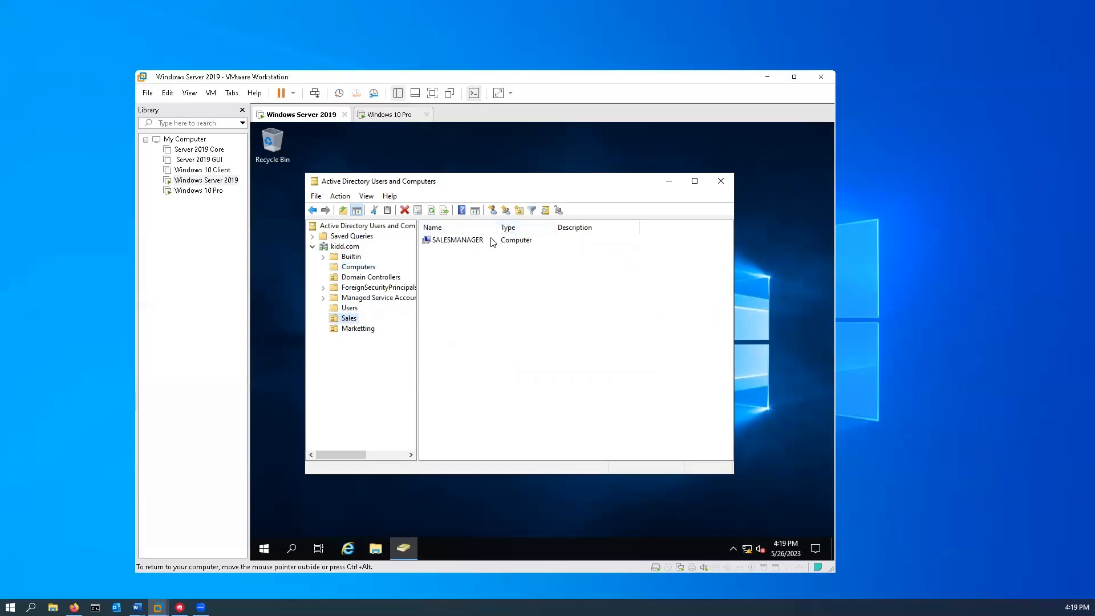
pyautogui.rightClick(350, 321)
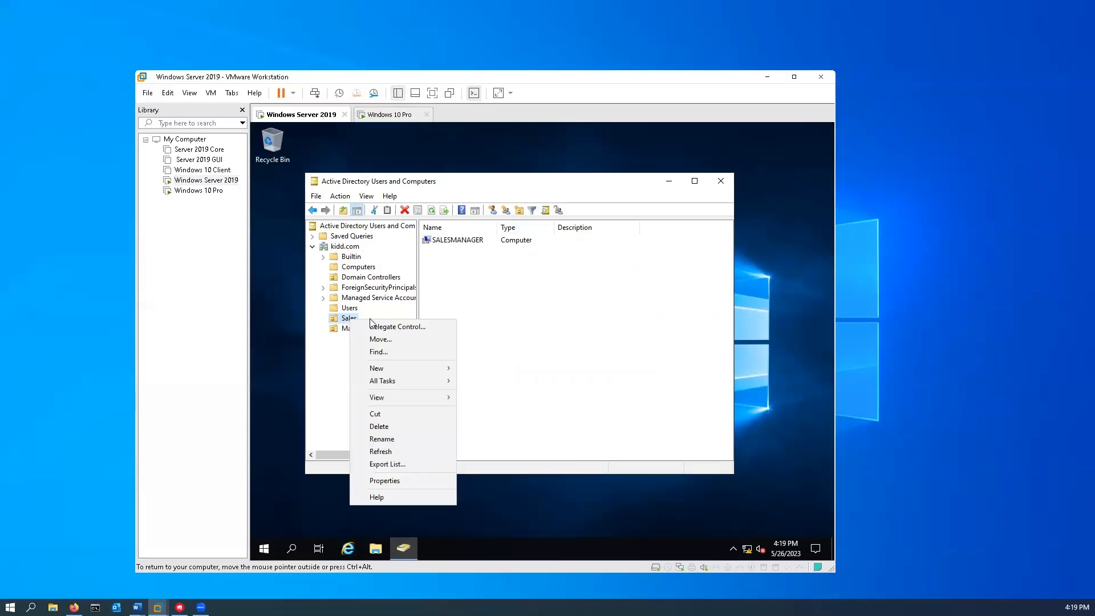
pyautogui.moveTo(406, 373)
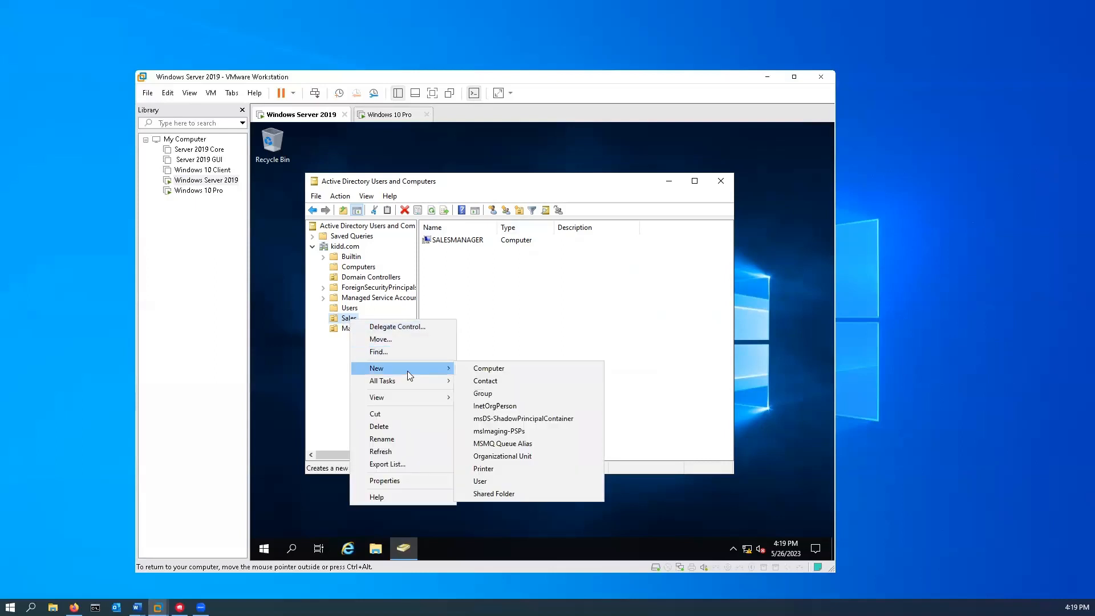
pyautogui.click(480, 481)
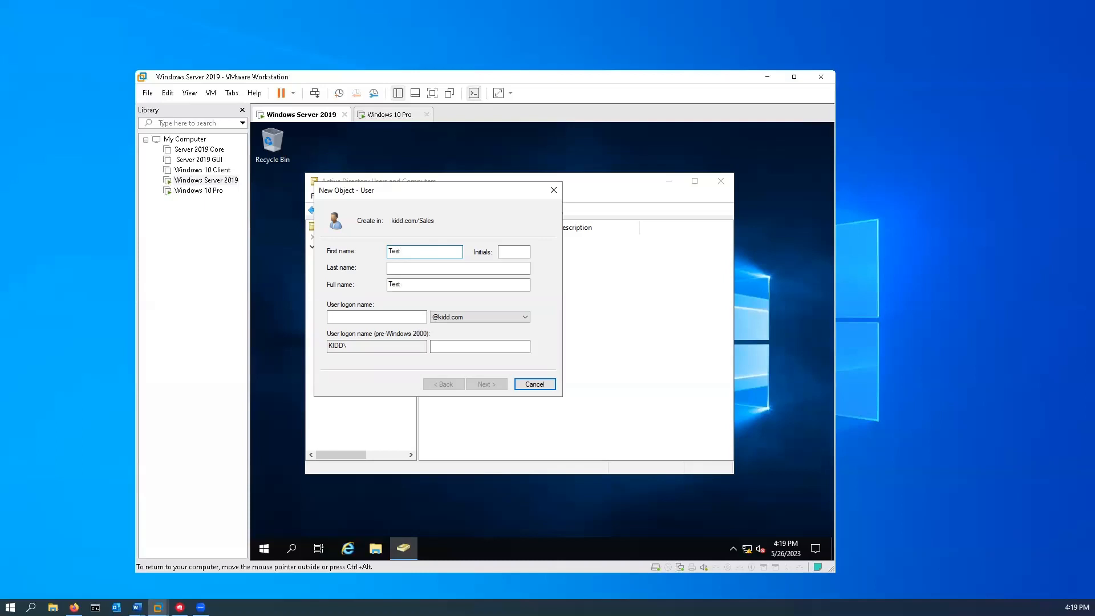
# - Enter last name User1 and user logon name TestUser1 for the new user
pyautogui.press('Tab')
pyautogui.press('Tab')
pyautogui.write('User1')
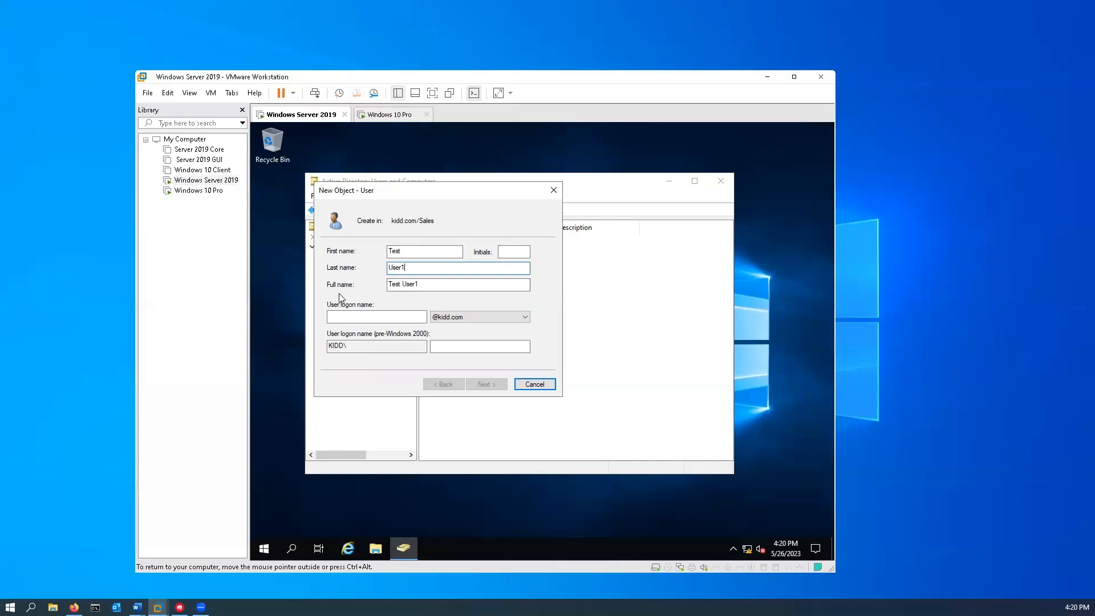
pyautogui.click(389, 316)
pyautogui.write('TestU')
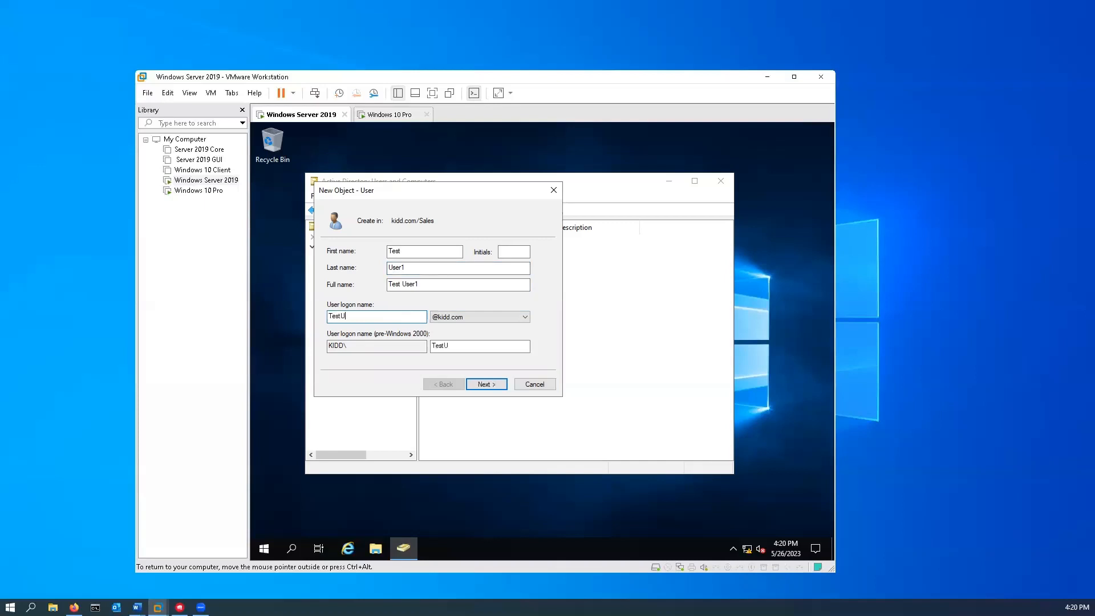
pyautogui.write('ser1')
pyautogui.hotkey('ctrl', 'alt')
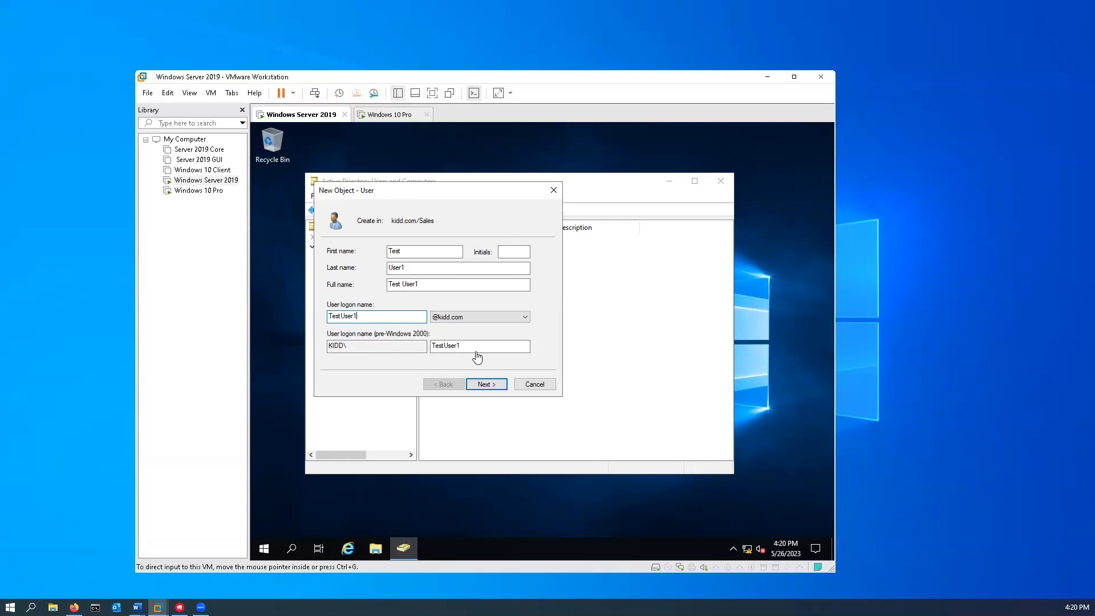
# - Enter and confirm the password with 'cannot change' and 'never expires' checked, then view the summary
pyautogui.click(492, 386)
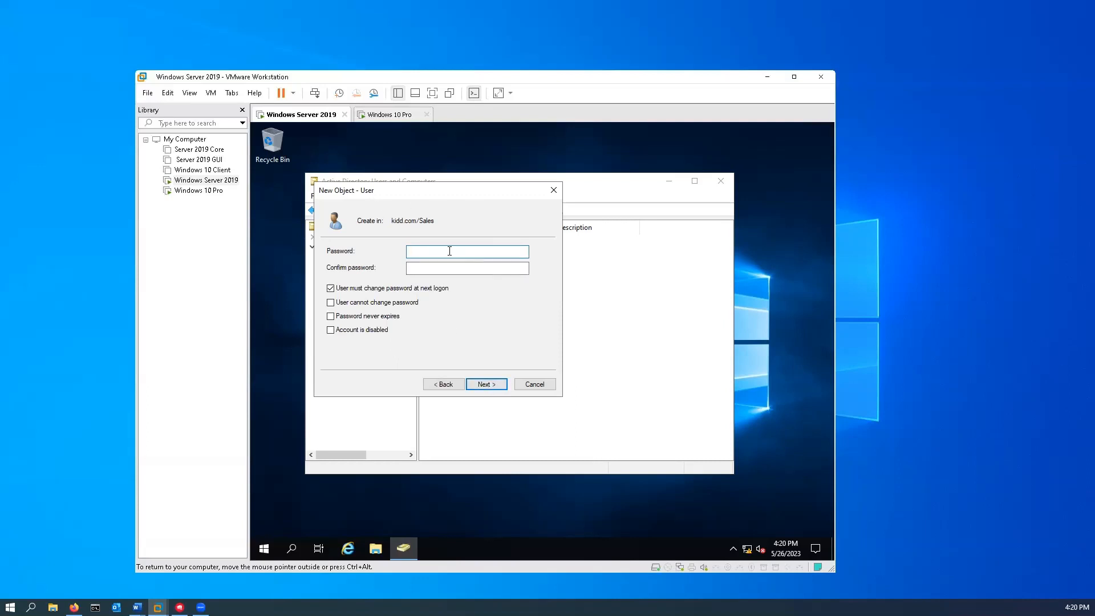
pyautogui.write('Pa')
pyautogui.click(418, 266)
pyautogui.write('•••')
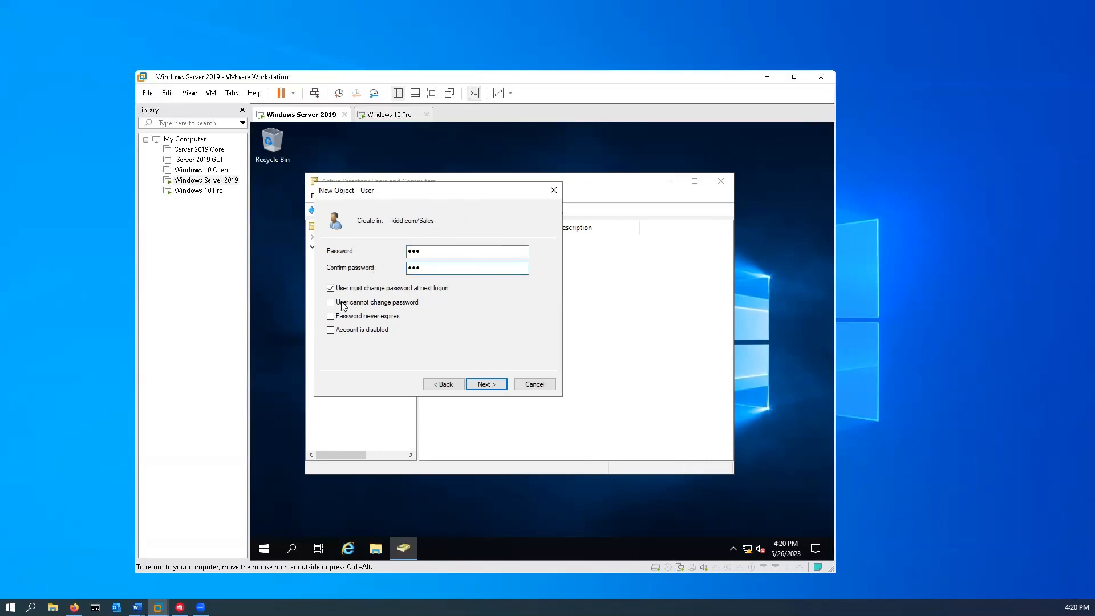
pyautogui.click(329, 289)
pyautogui.click(330, 303)
pyautogui.click(329, 318)
pyautogui.click(485, 384)
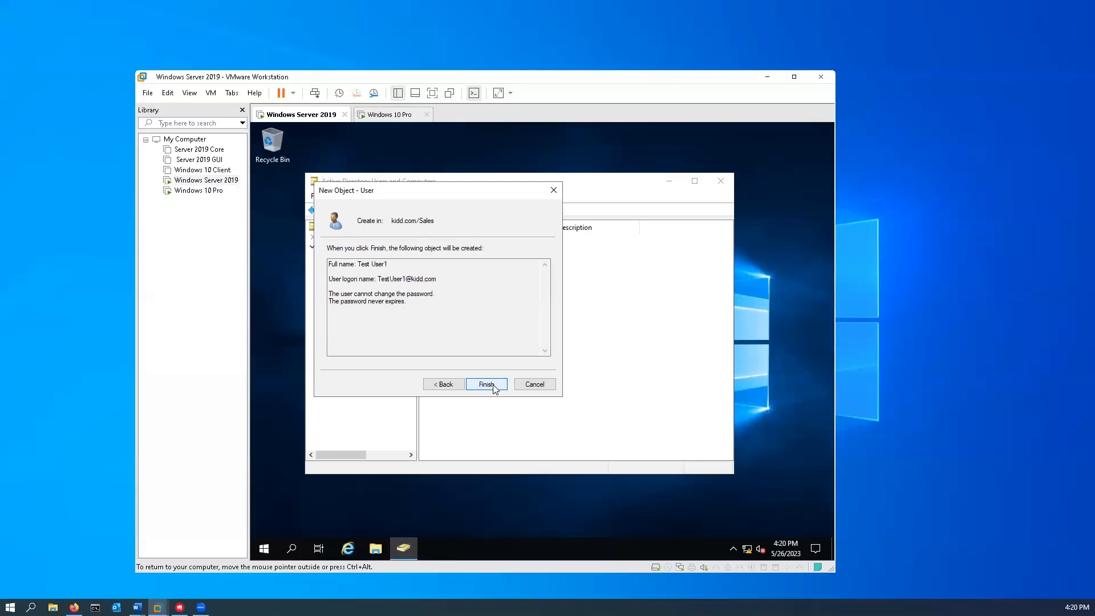
pyautogui.click(493, 385)
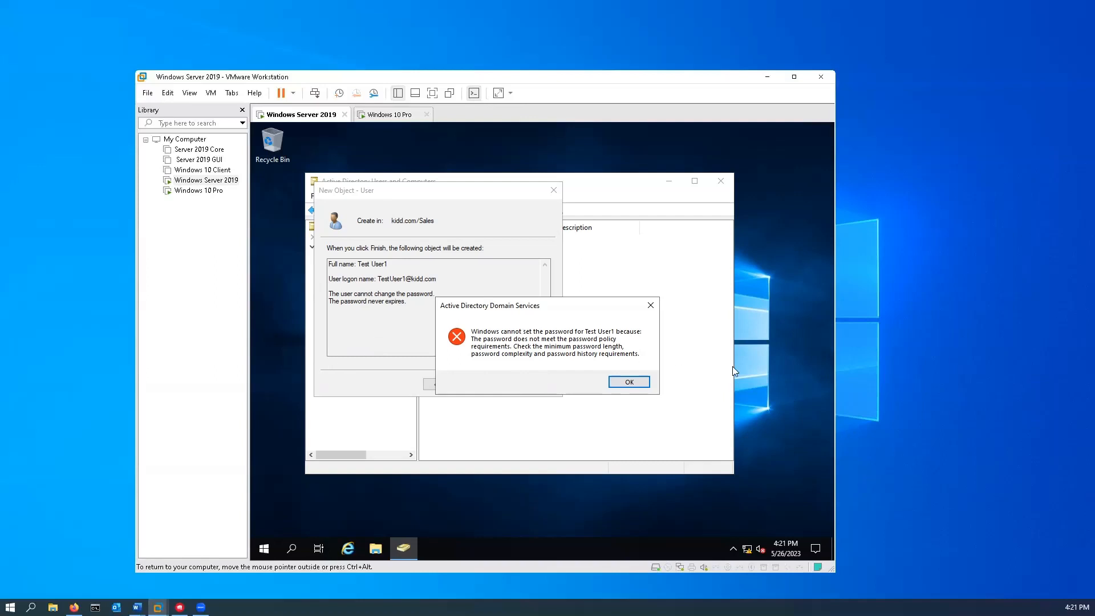
pyautogui.click(643, 383)
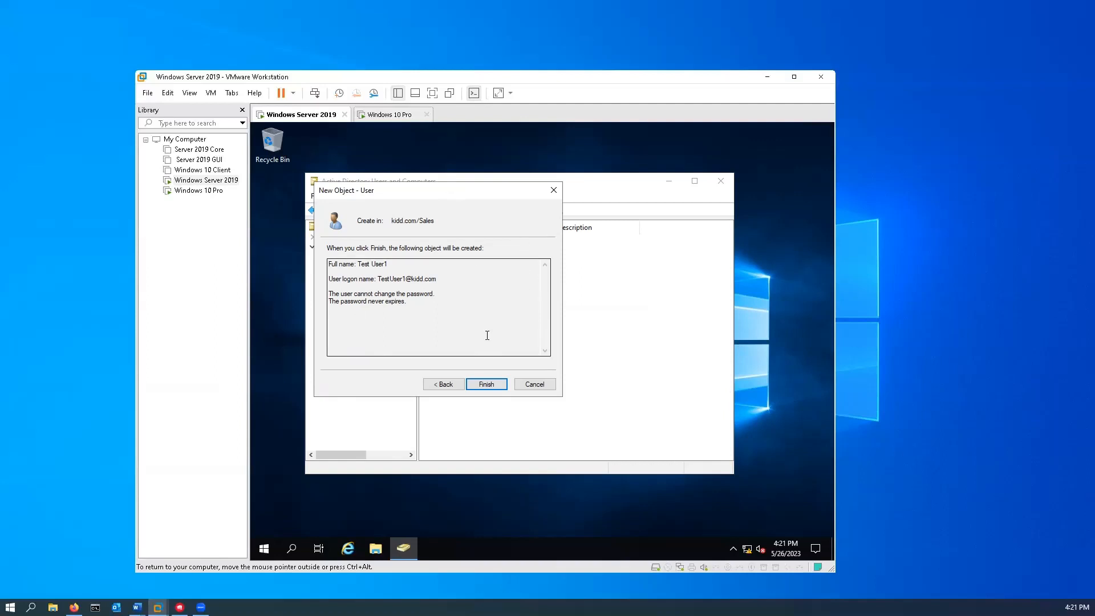
# - Launch Group Policy Management via search and expand the kidd.com forest's Domains
pyautogui.click(292, 548)
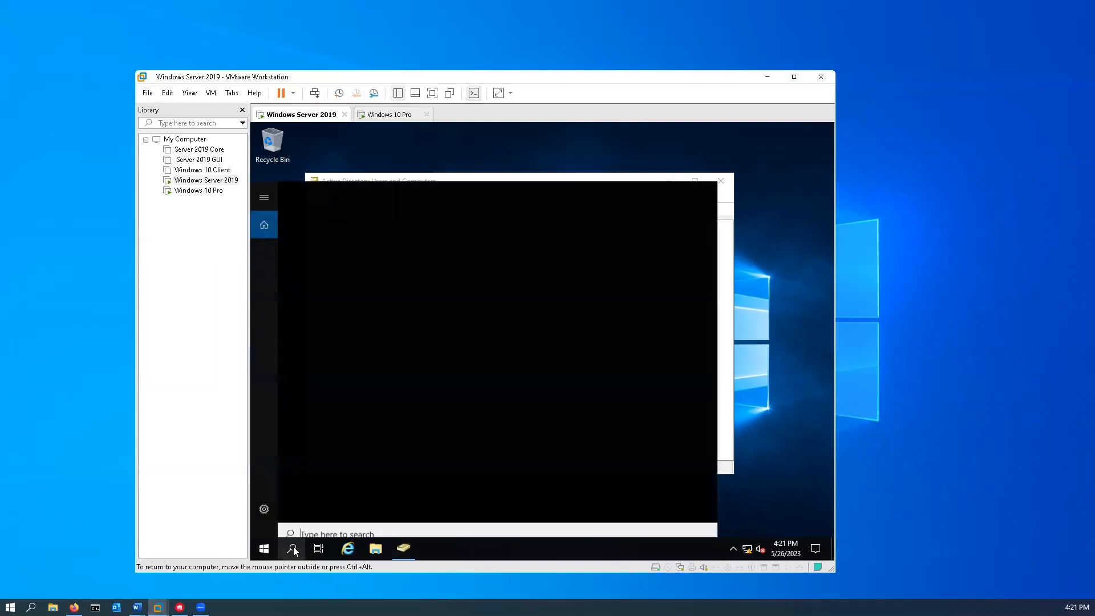
pyautogui.write('Group')
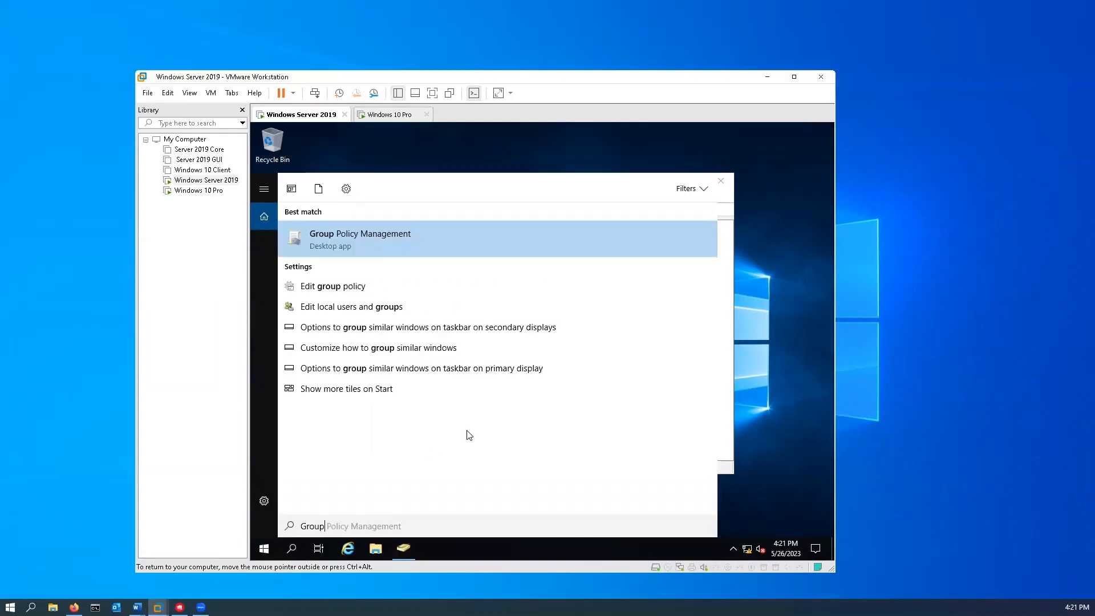
pyautogui.click(371, 238)
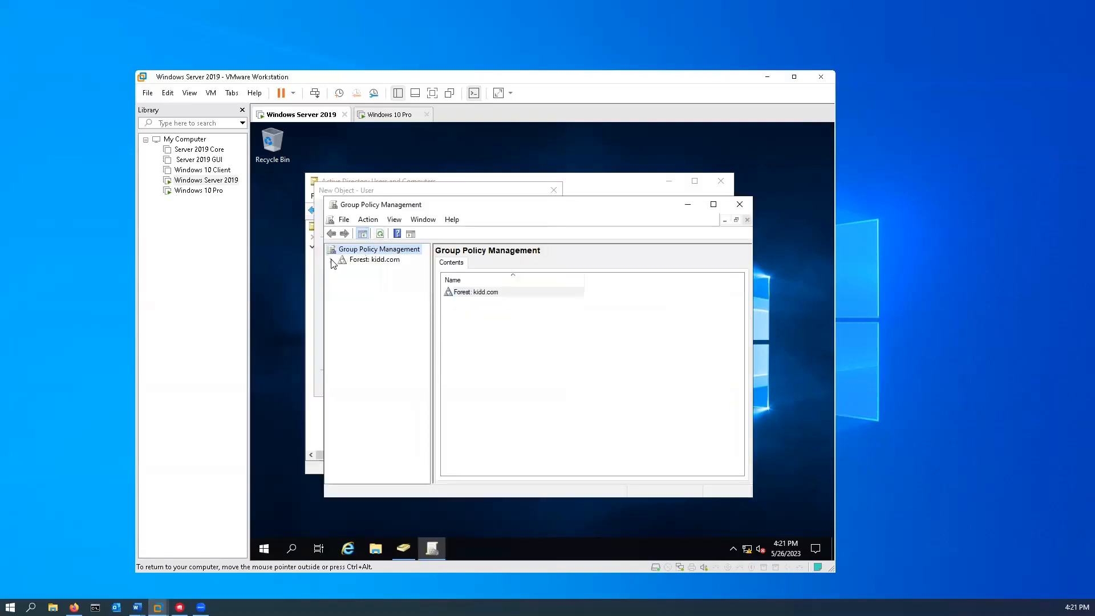
pyautogui.click(333, 260)
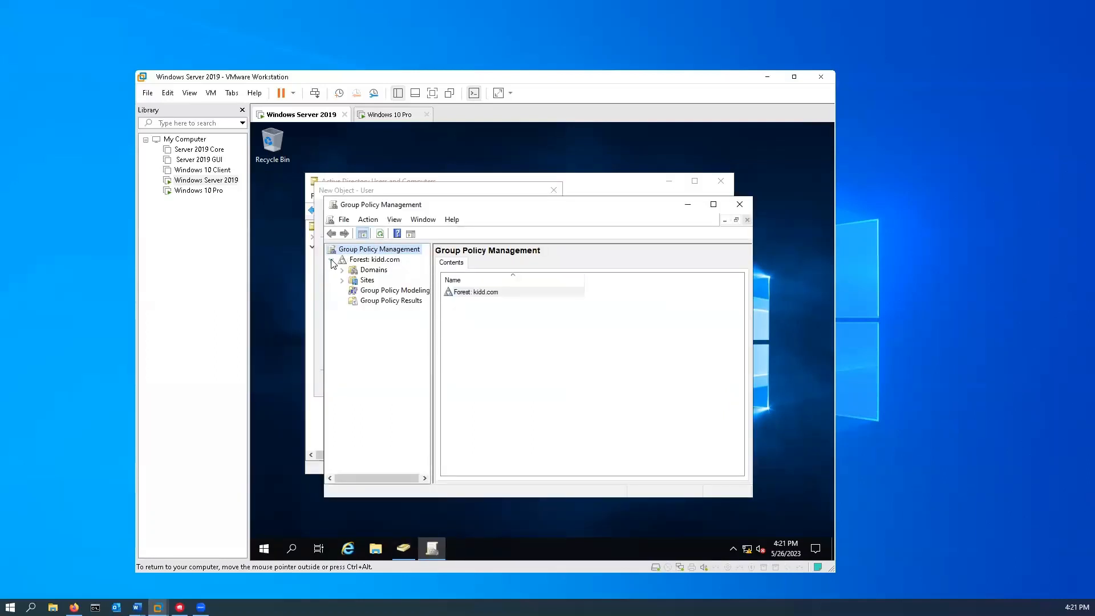
pyautogui.click(342, 270)
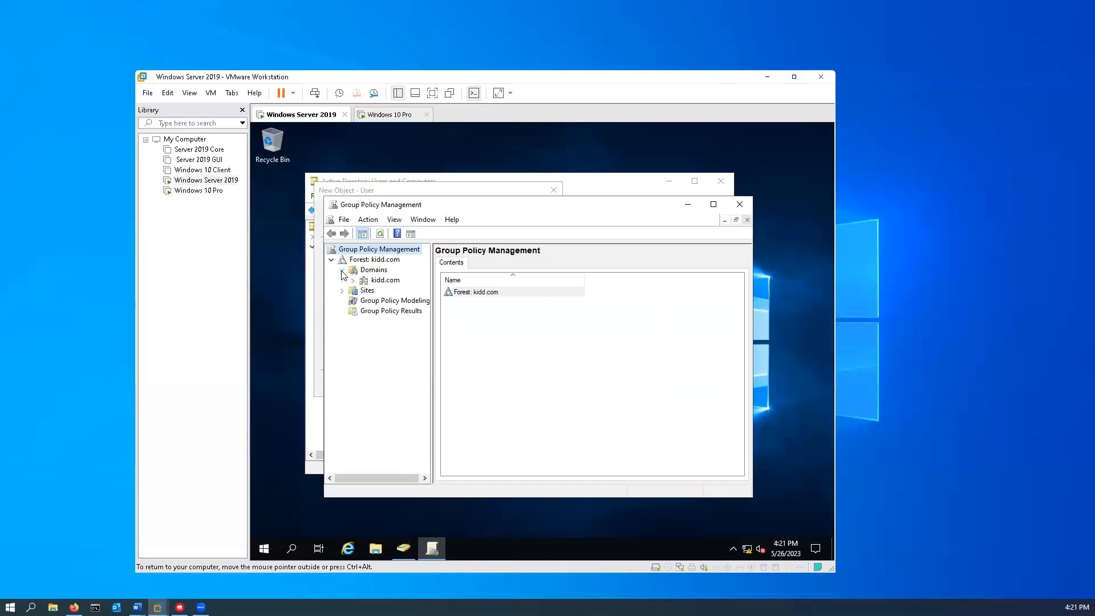
# - Open kidd.com's Default Domain Policy in the Group Policy Management Editor
pyautogui.rightClick(377, 280)
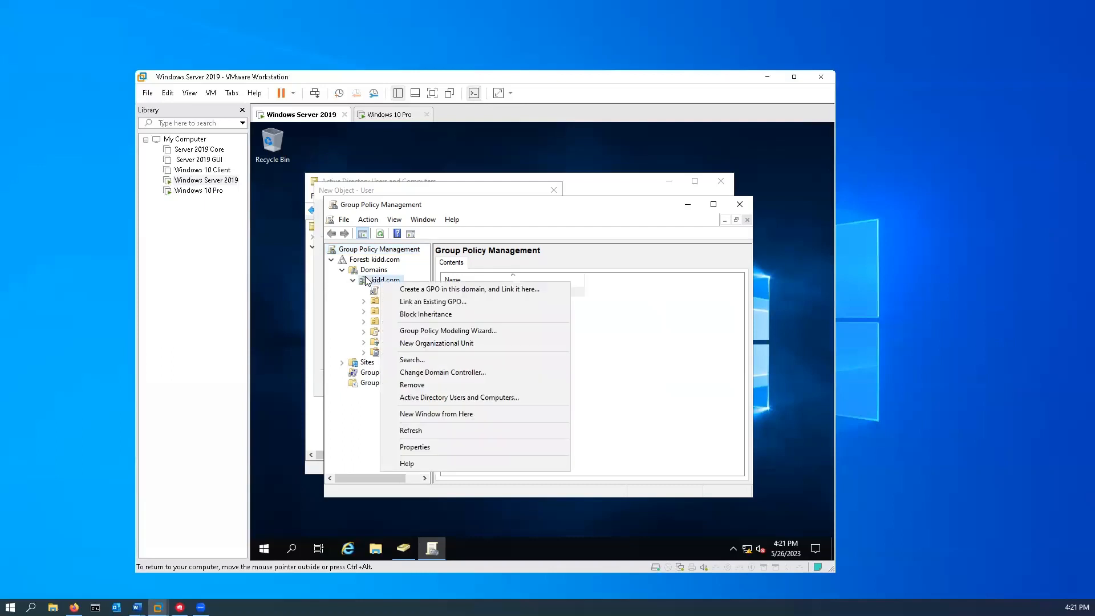
pyautogui.click(319, 294)
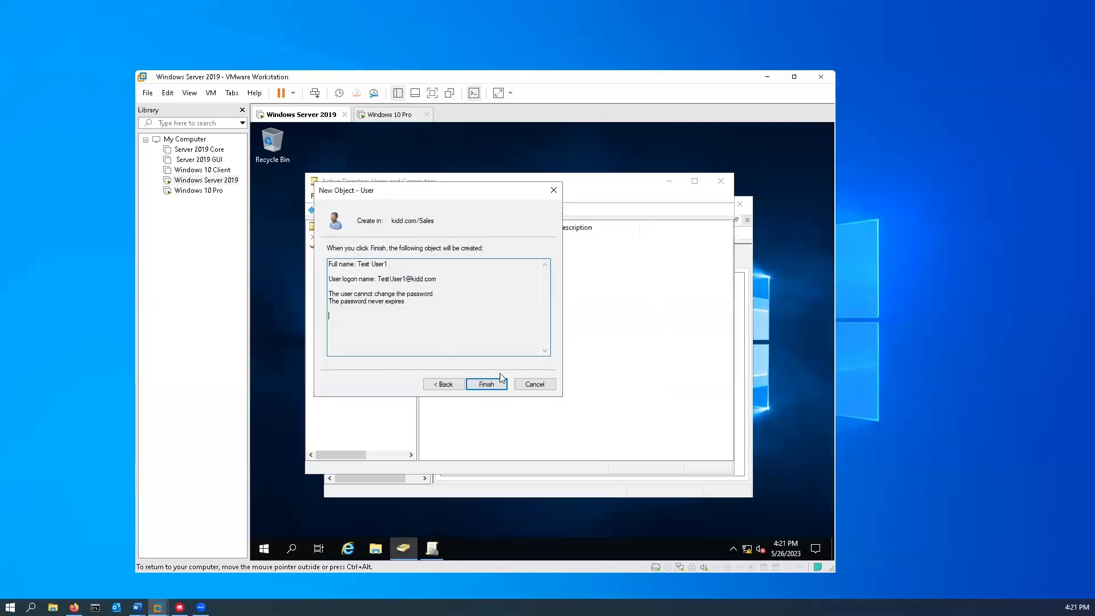
pyautogui.click(432, 549)
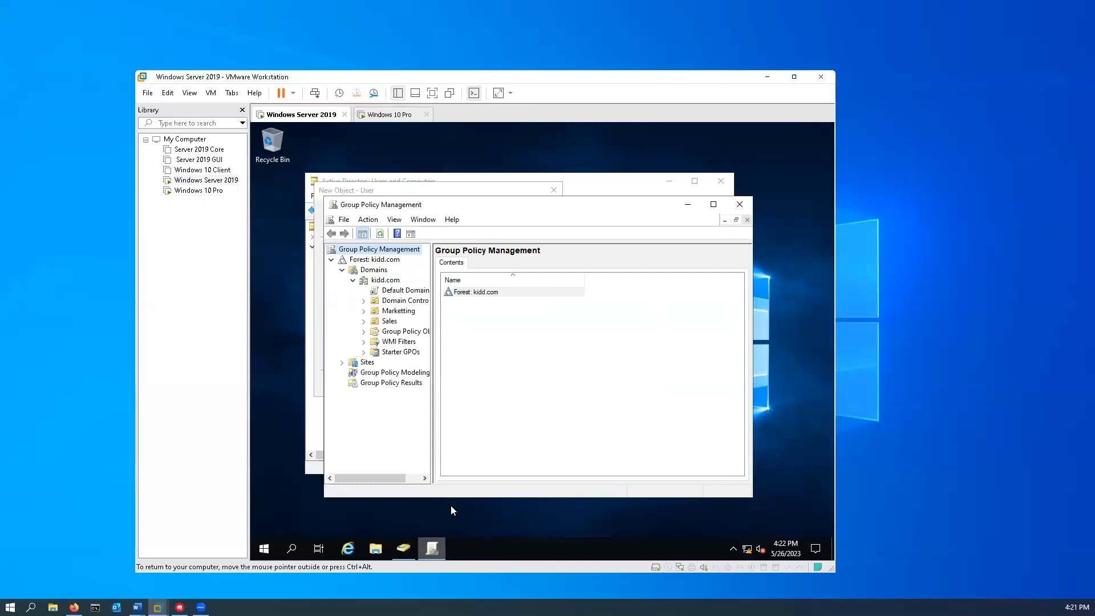
pyautogui.rightClick(406, 294)
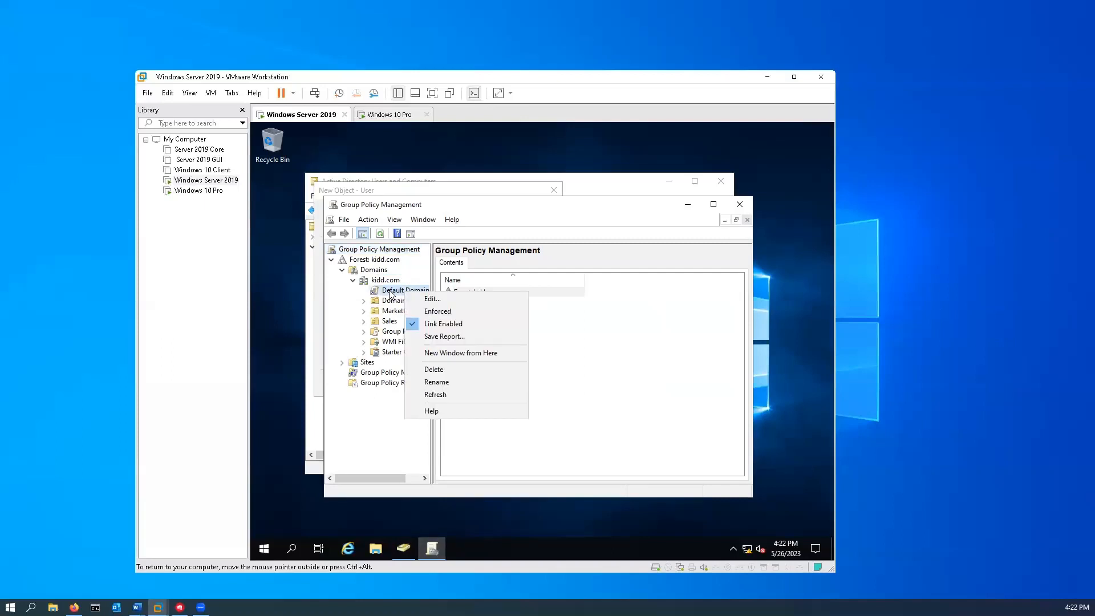
pyautogui.click(448, 303)
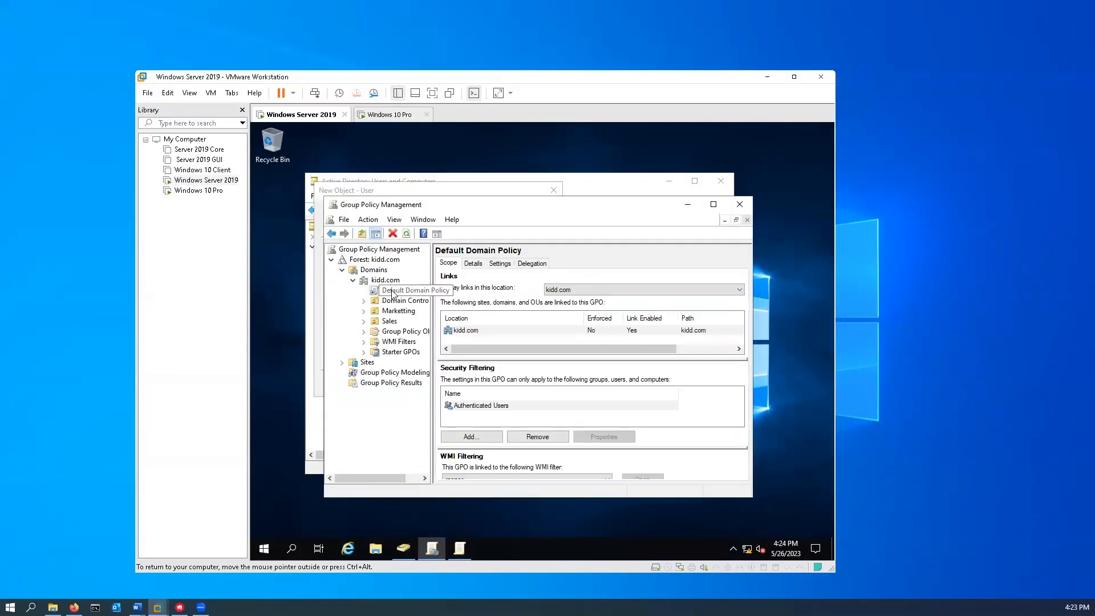
pyautogui.rightClick(394, 292)
pyautogui.click(451, 297)
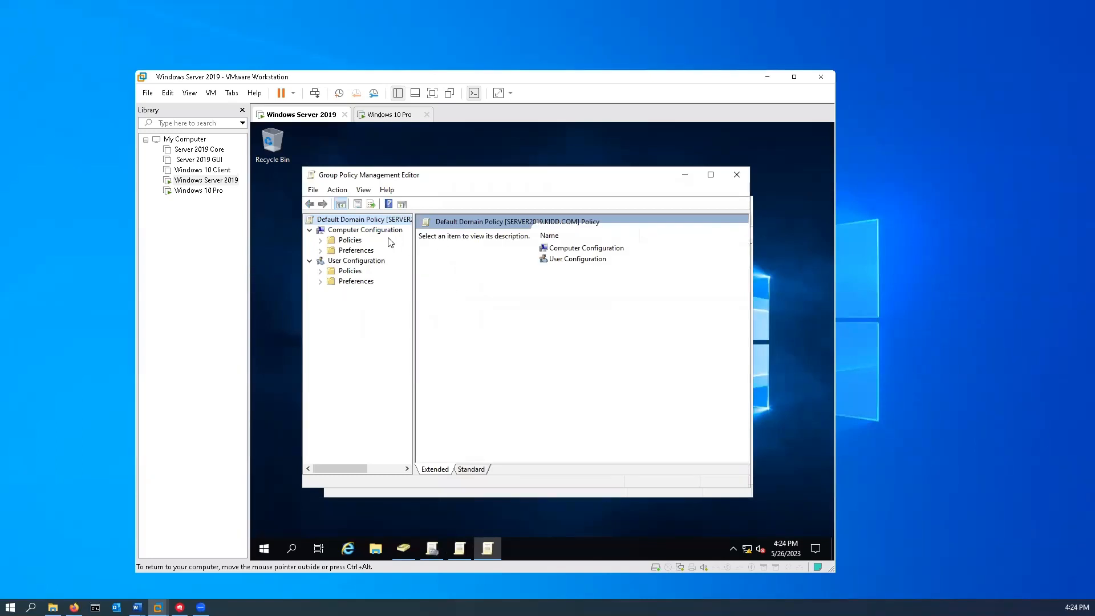
# - Navigate Computer Configuration > Policies > Windows Settings > Security Settings > Account Policies to Password Policy
pyautogui.click(355, 241)
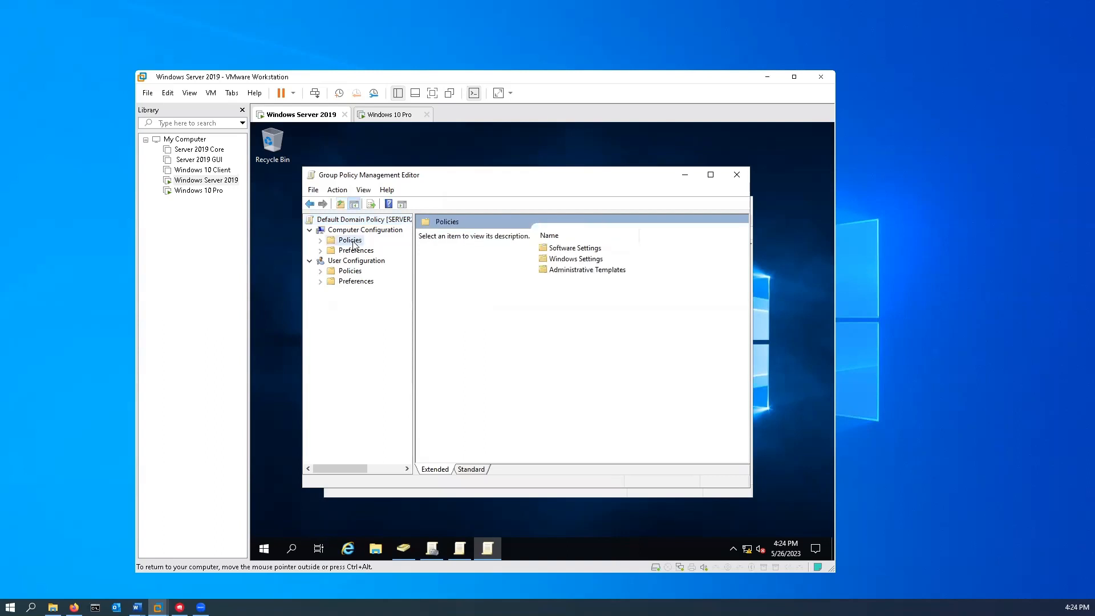
pyautogui.click(320, 240)
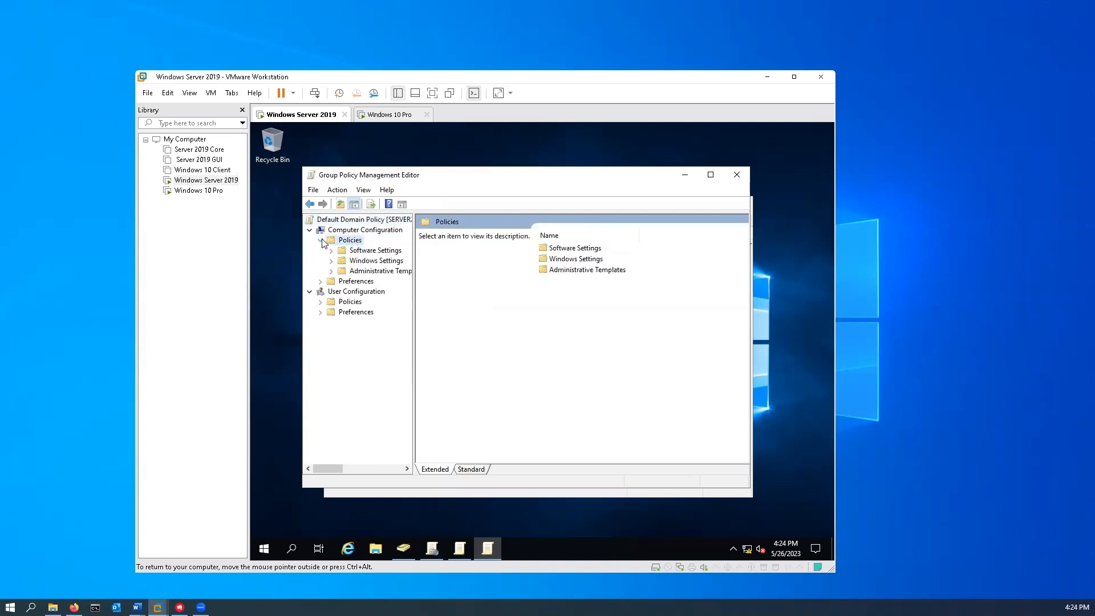
pyautogui.click(331, 261)
pyautogui.click(353, 263)
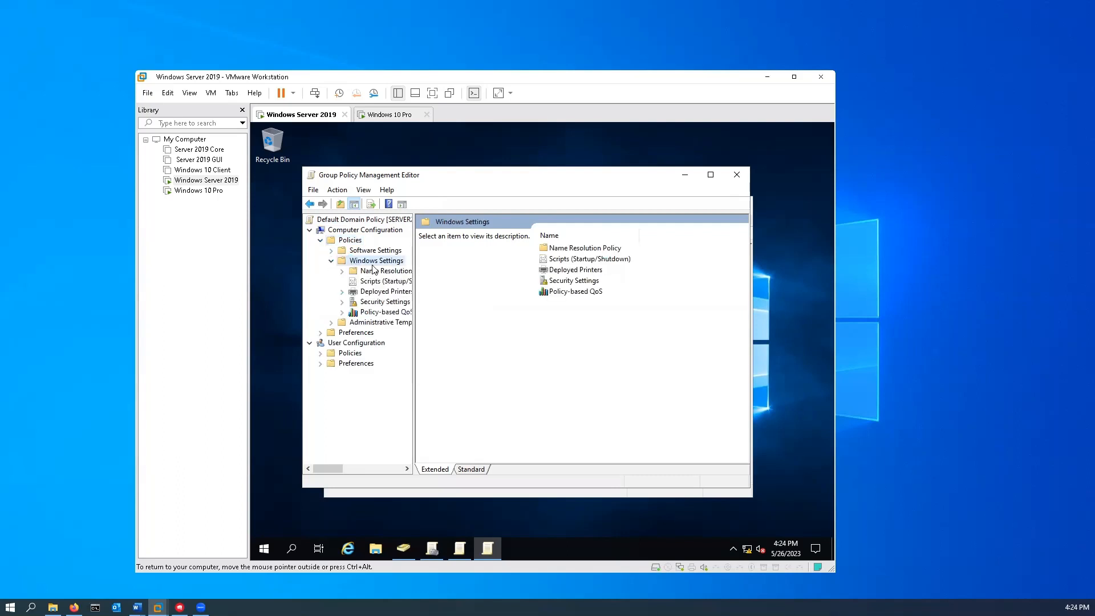
pyautogui.click(351, 303)
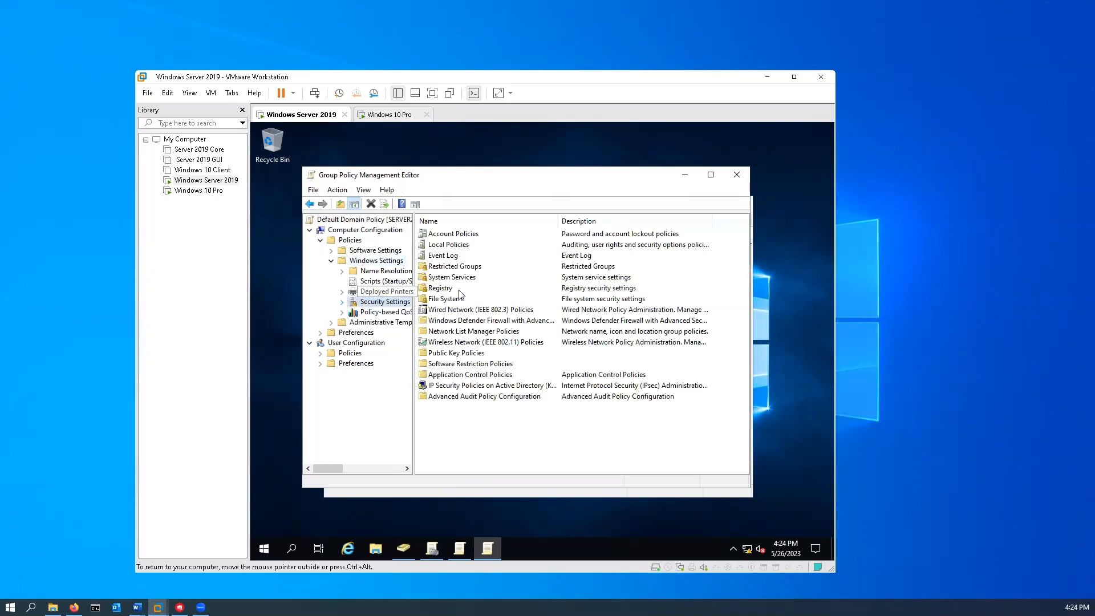
pyautogui.click(342, 303)
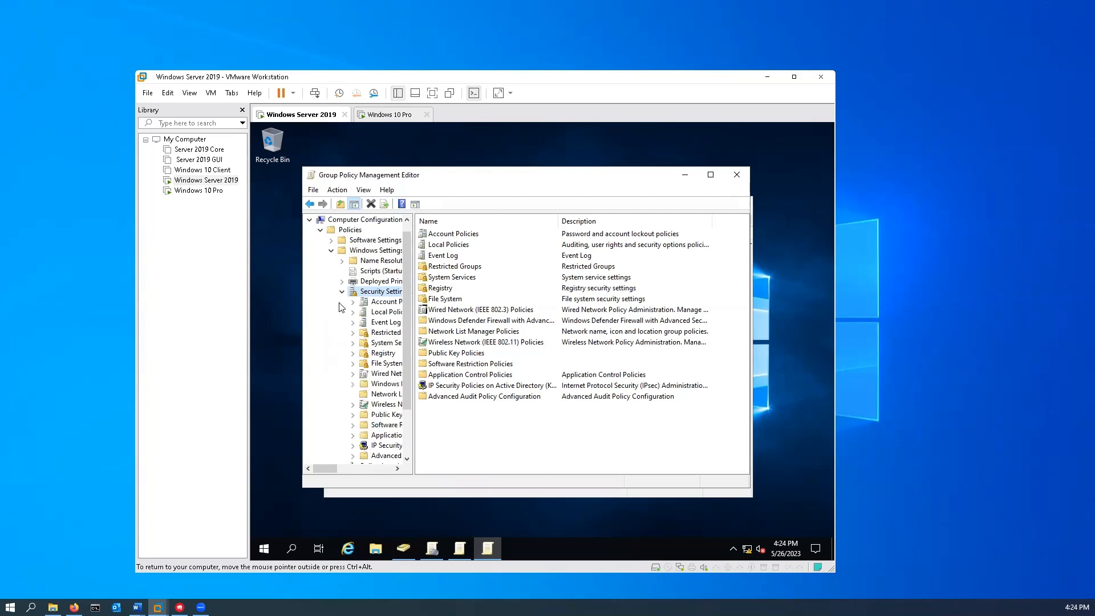
pyautogui.doubleClick(379, 302)
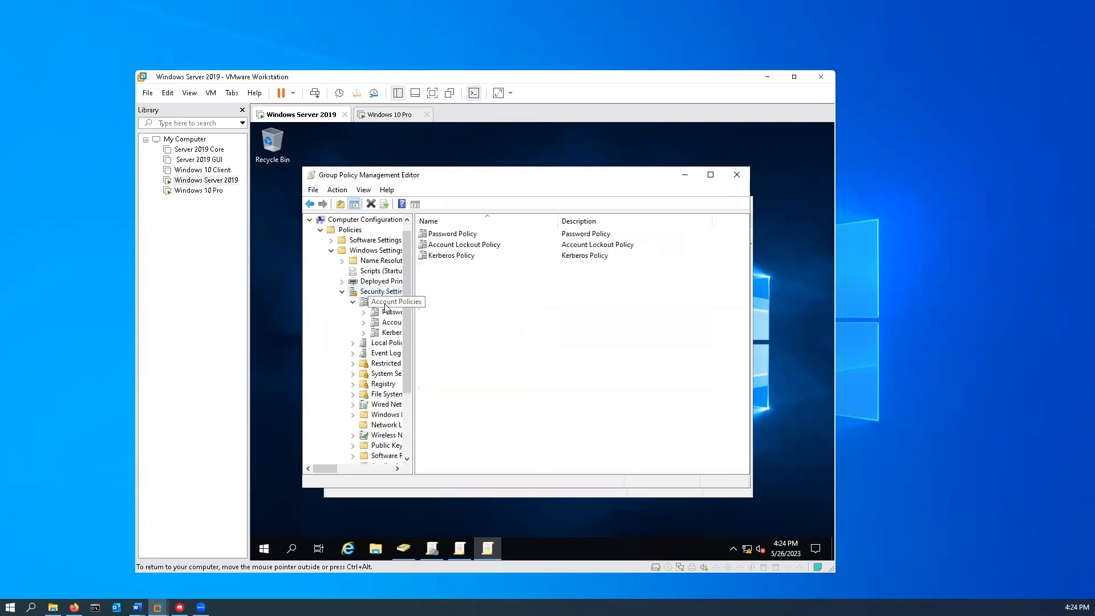
pyautogui.rightClick(442, 237)
pyautogui.click(450, 245)
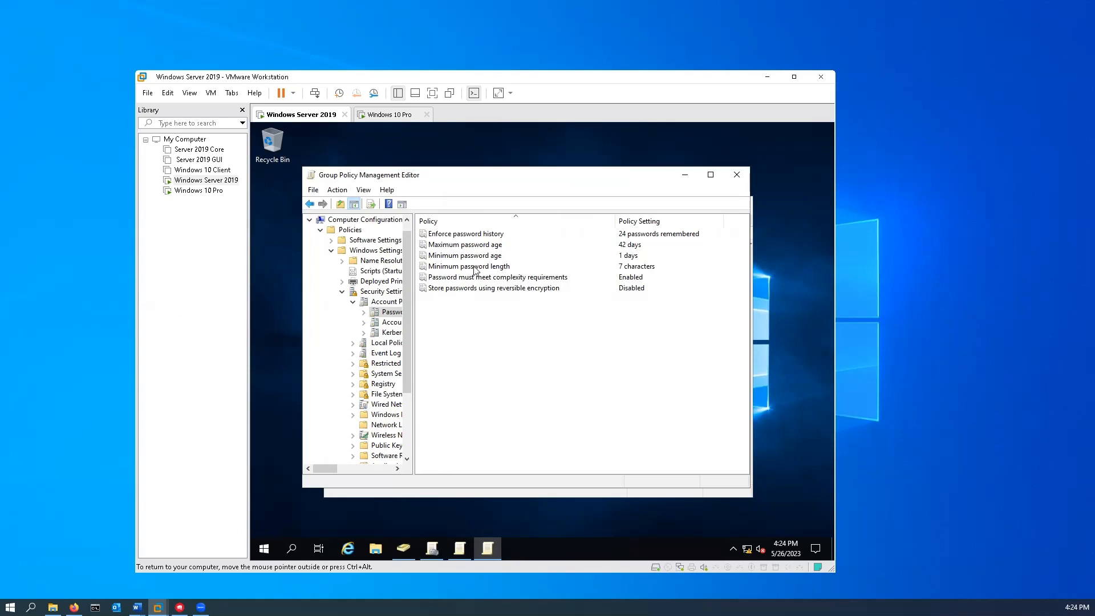
# - Set the Minimum password length policy to Not Defined
pyautogui.click(610, 267)
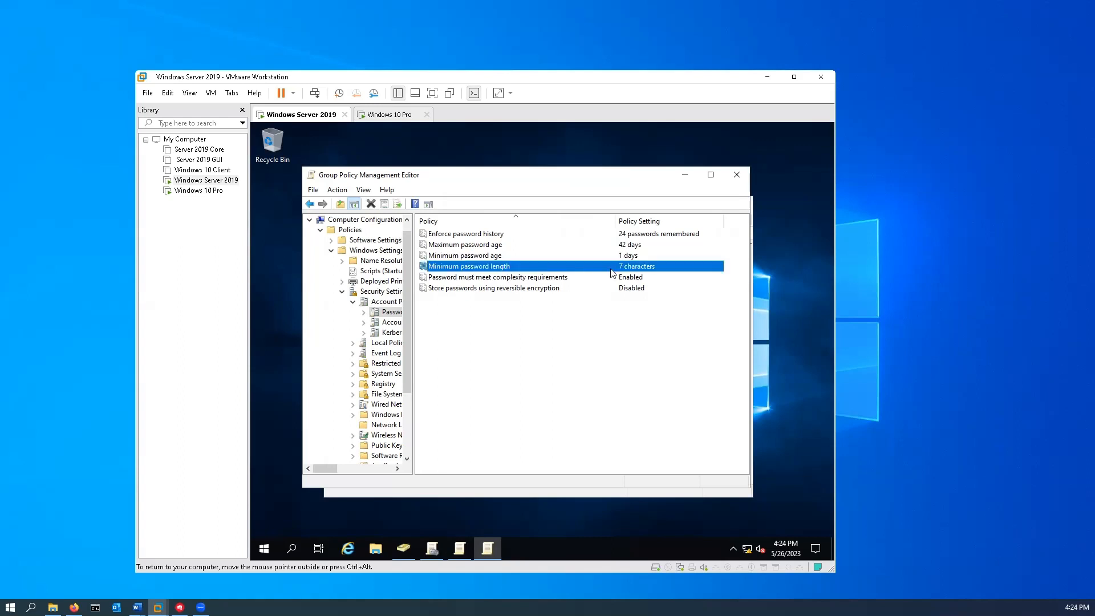
pyautogui.rightClick(646, 270)
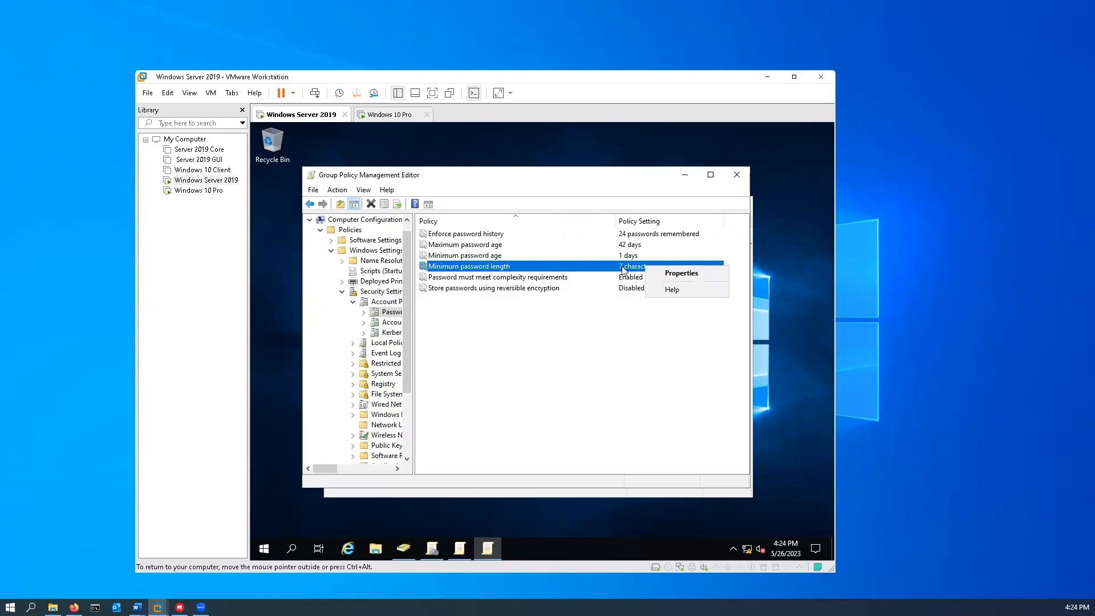
pyautogui.press('r')
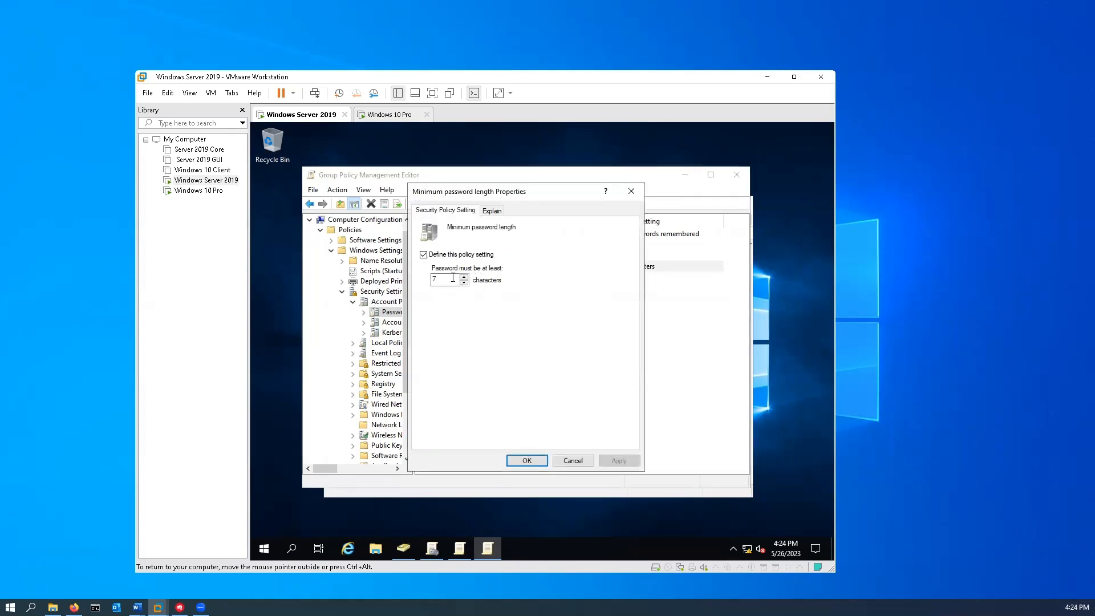
pyautogui.click(424, 254)
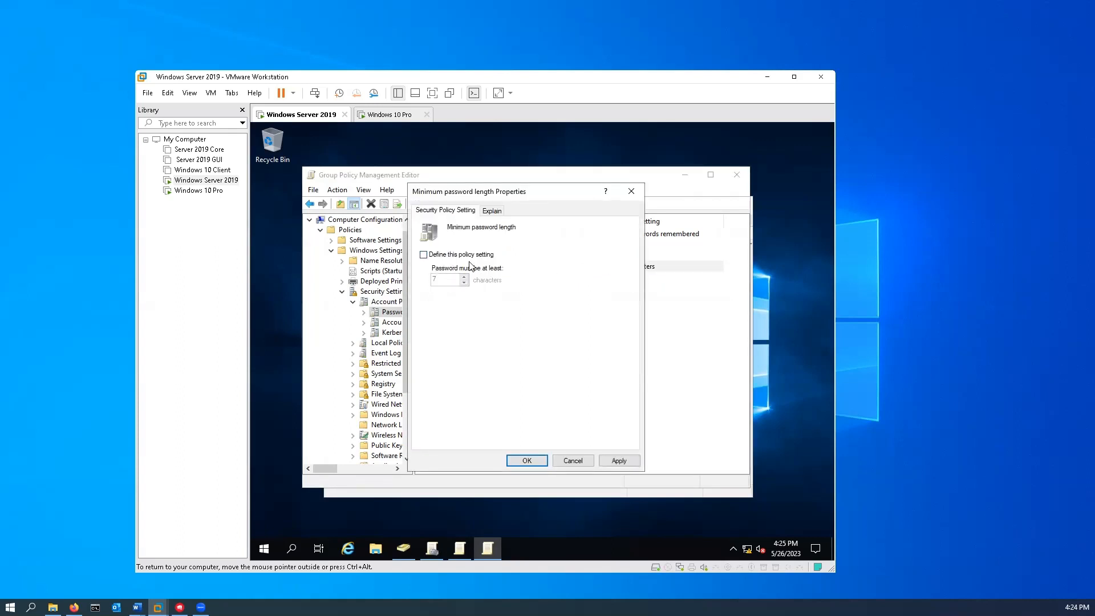
pyautogui.click(621, 459)
pyautogui.click(525, 460)
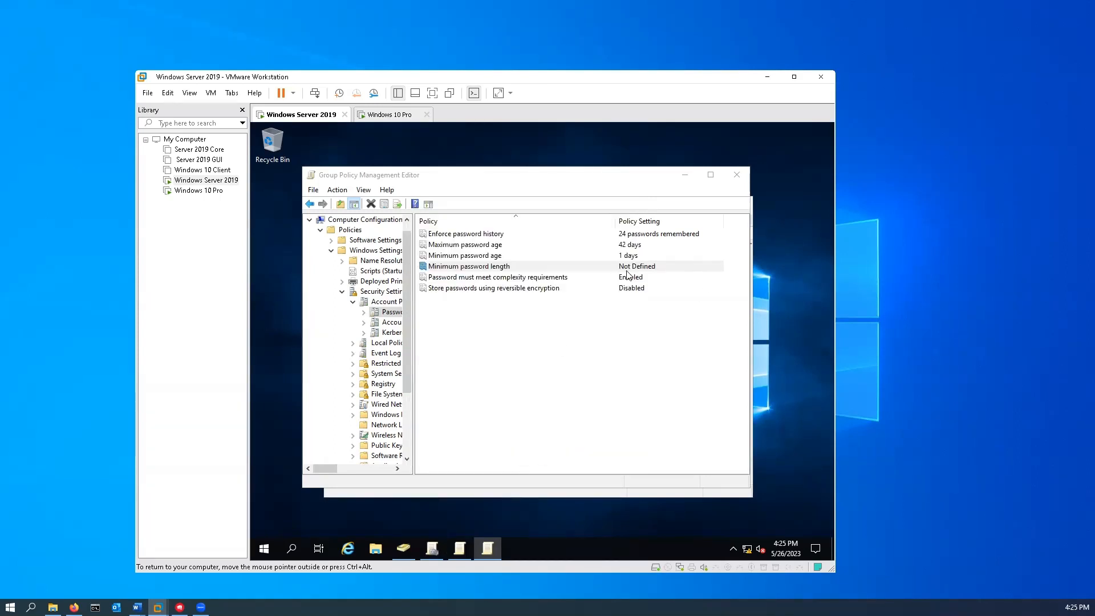
# - Set 'Password must meet complexity requirements' to Not Defined
pyautogui.click(539, 280)
pyautogui.doubleClick(538, 280)
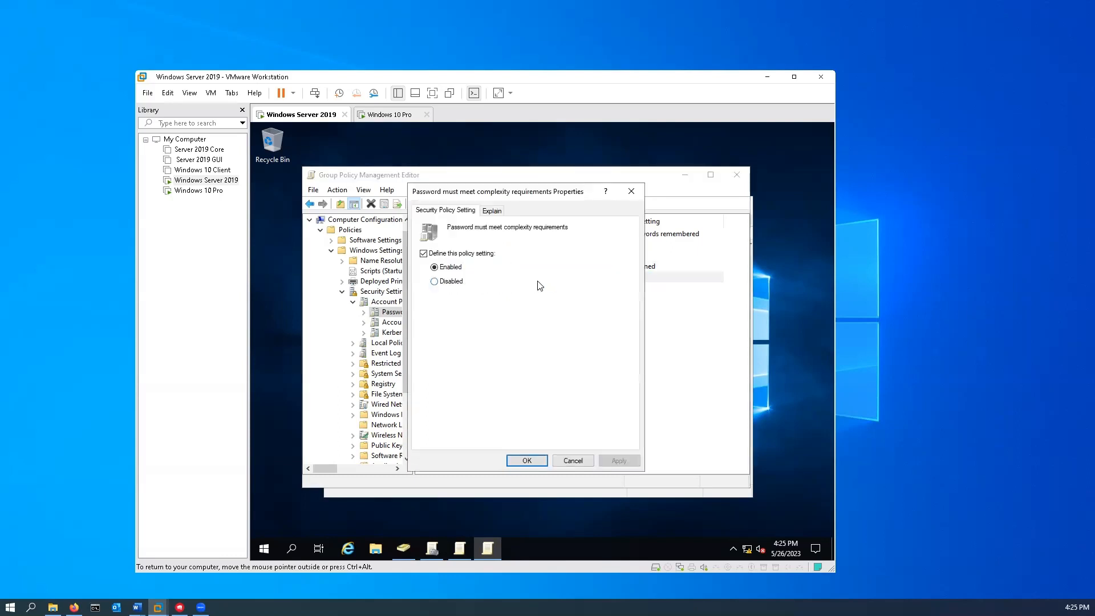
pyautogui.click(424, 254)
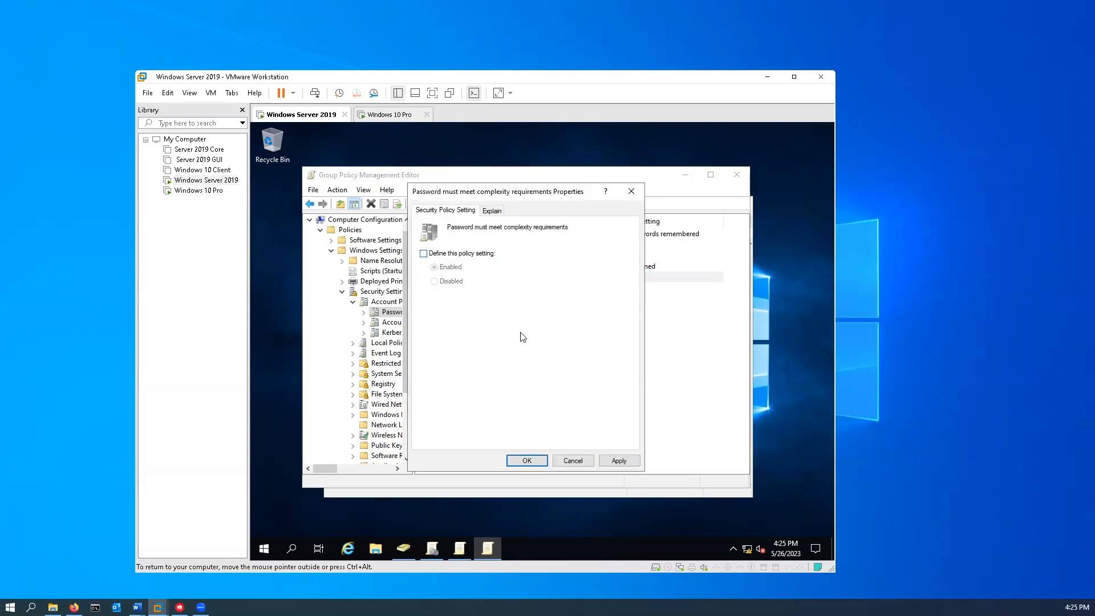
pyautogui.click(618, 461)
pyautogui.click(533, 465)
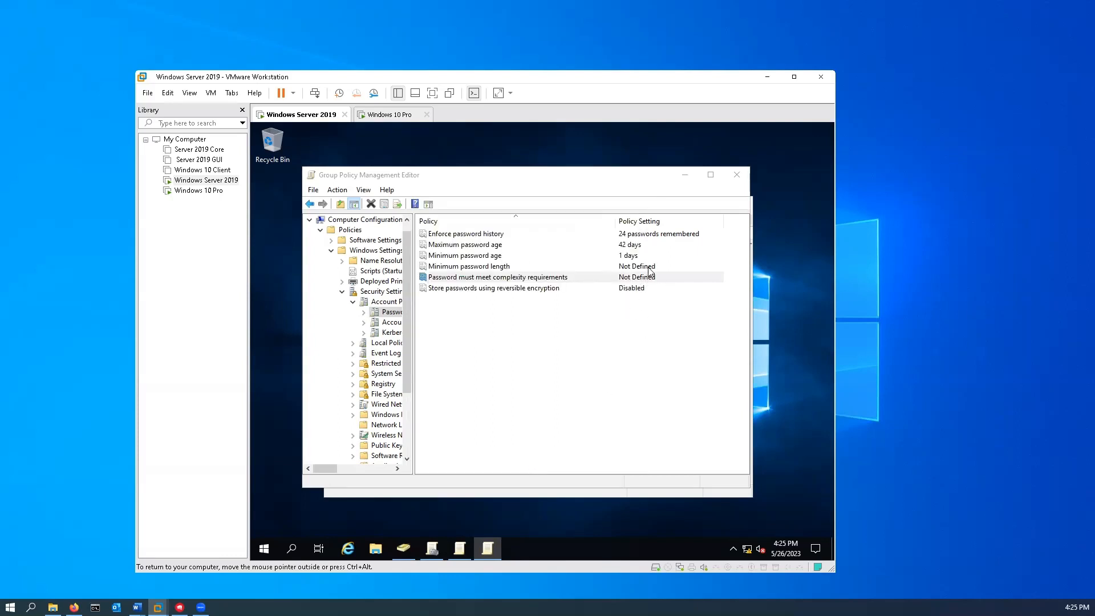
# - Minimize the policy editor and the Group Policy Management window
pyautogui.click(686, 177)
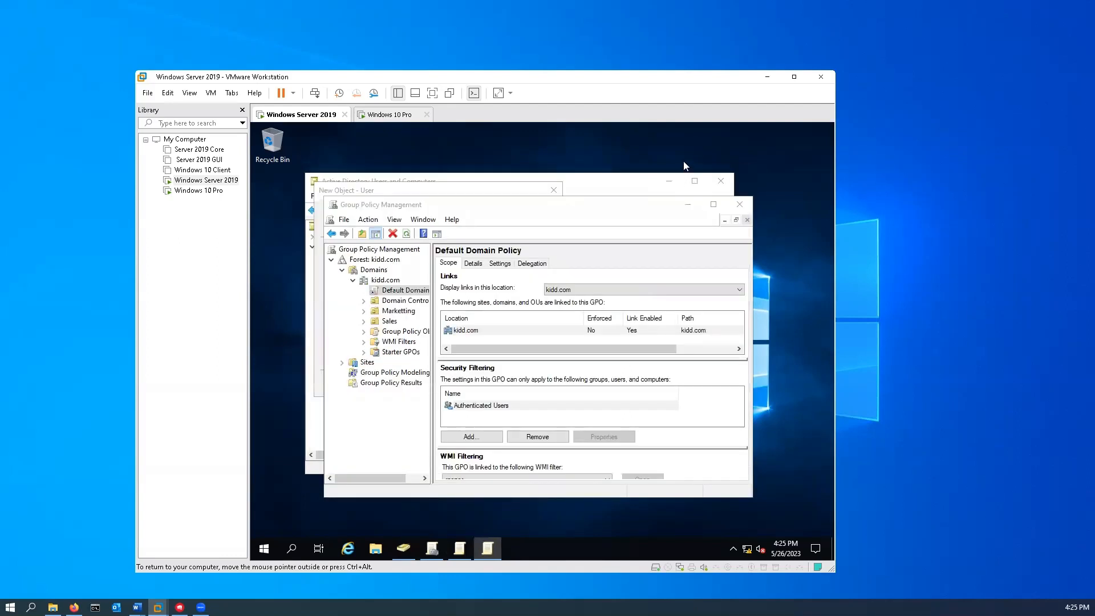
pyautogui.click(697, 209)
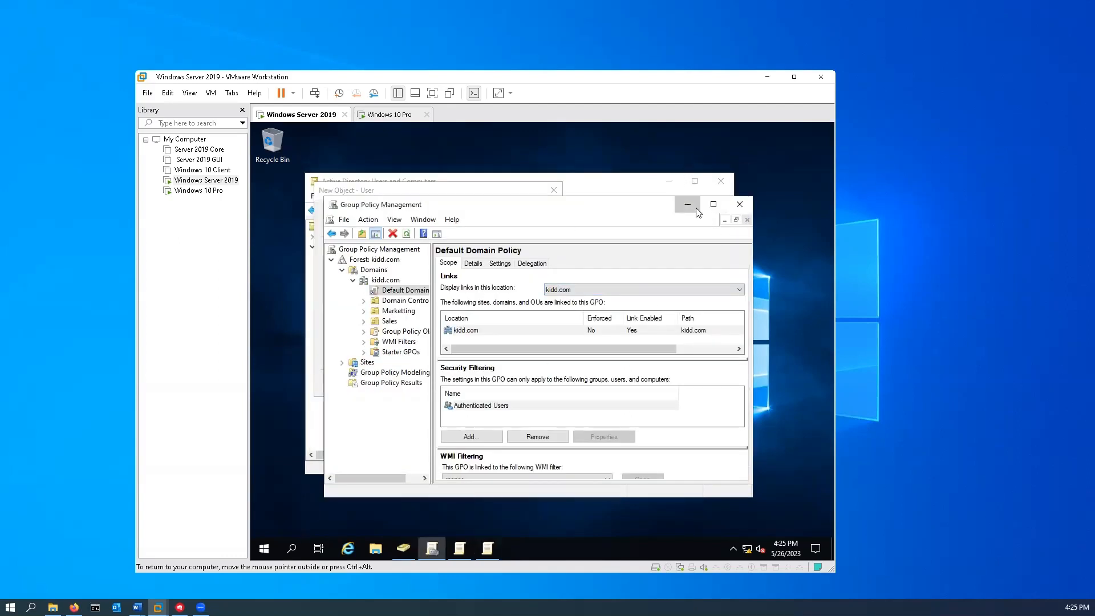
pyautogui.click(695, 209)
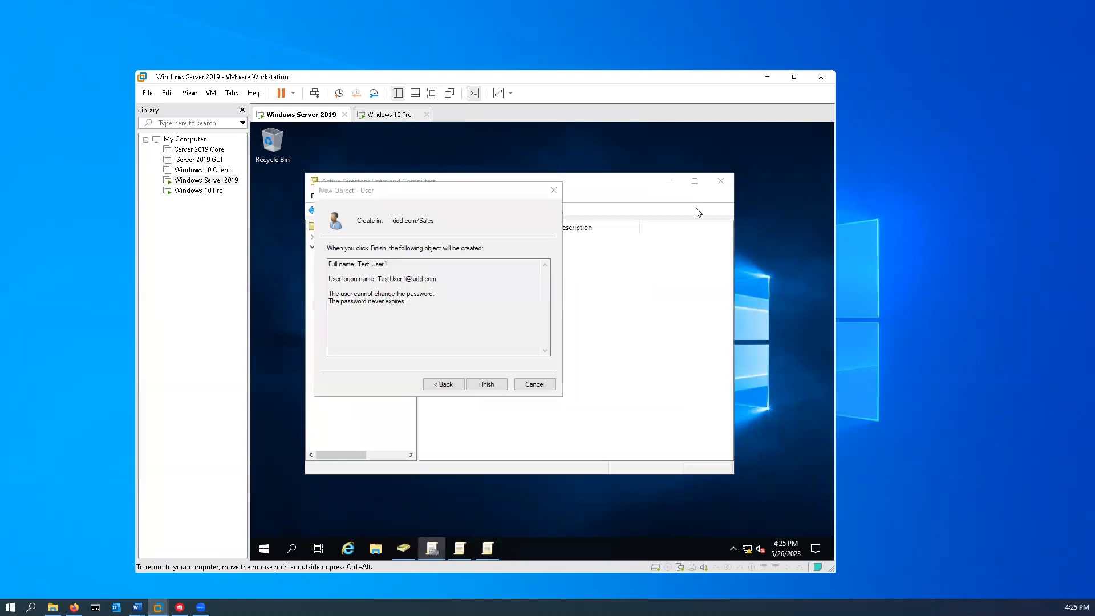
# - Run gpupdate /force in Command Prompt, then close the prompt
pyautogui.click(290, 549)
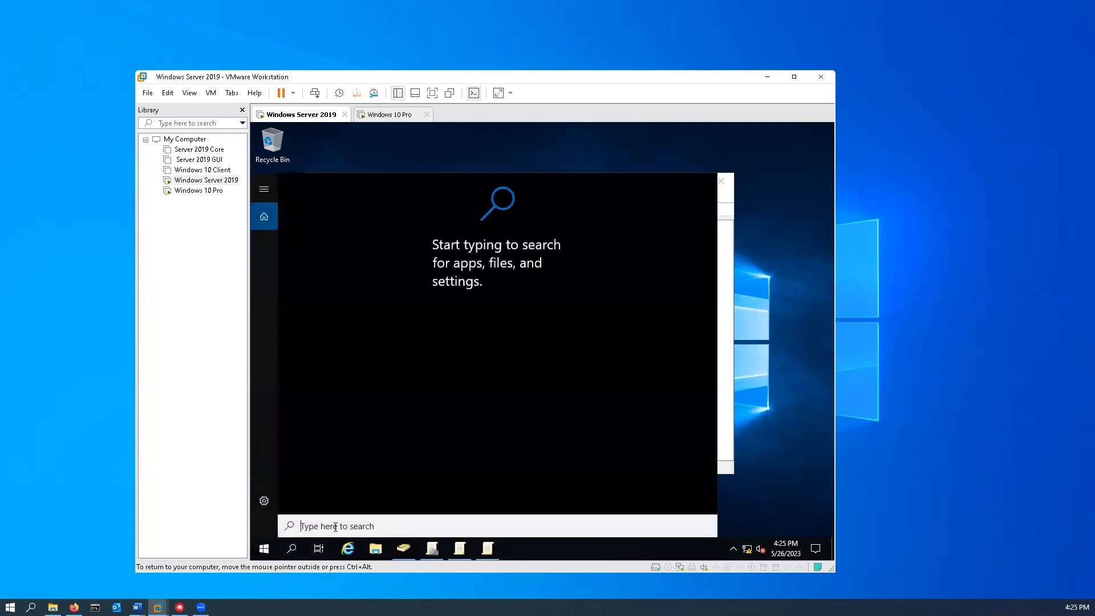
pyautogui.write('cmd')
pyautogui.press('Return')
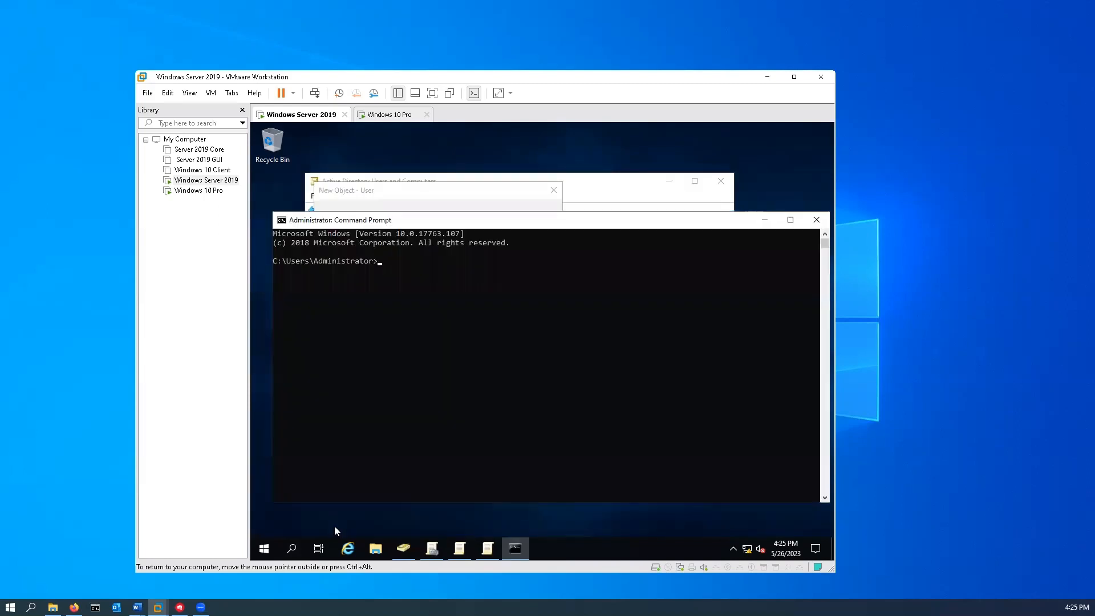
pyautogui.write('gpupdate /force')
pyautogui.press('Return')
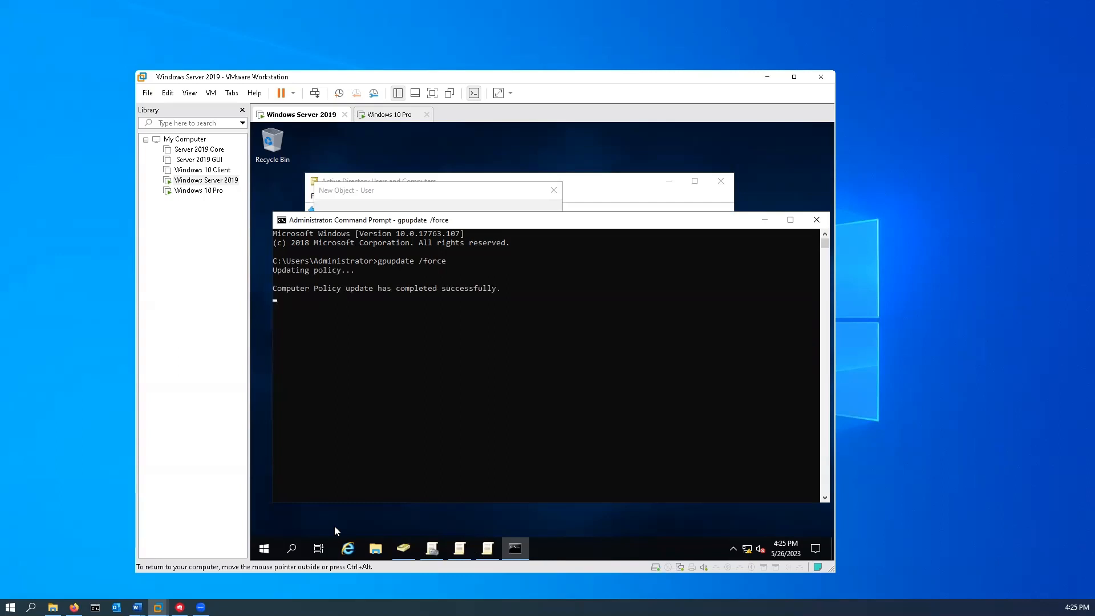
pyautogui.click(825, 221)
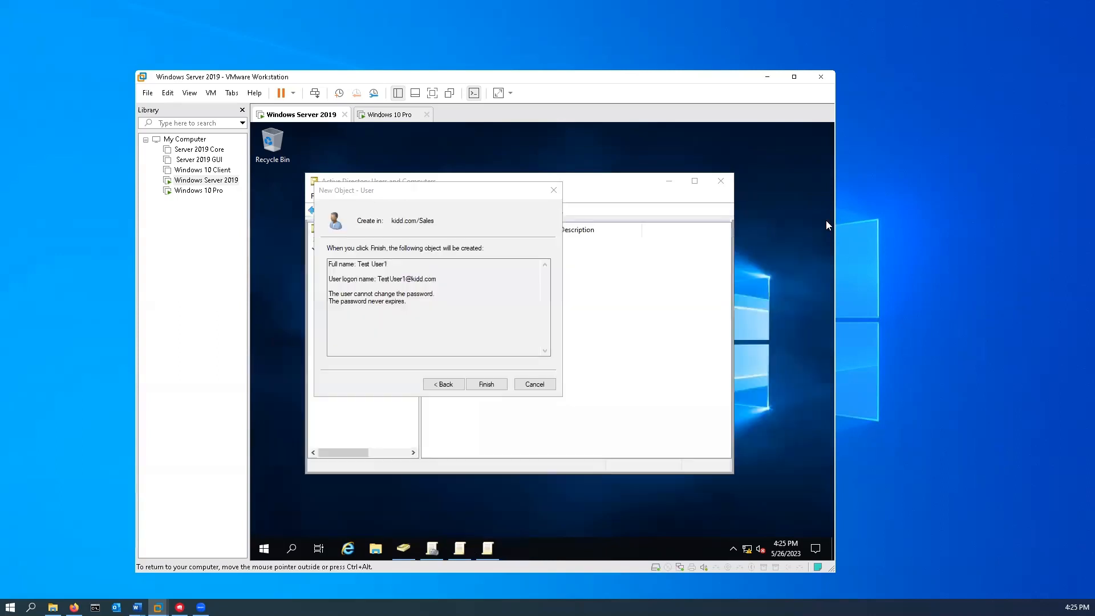
# - Retry finishing Test User1, dismiss the password policy errors, and cancel the wizard
pyautogui.click(493, 387)
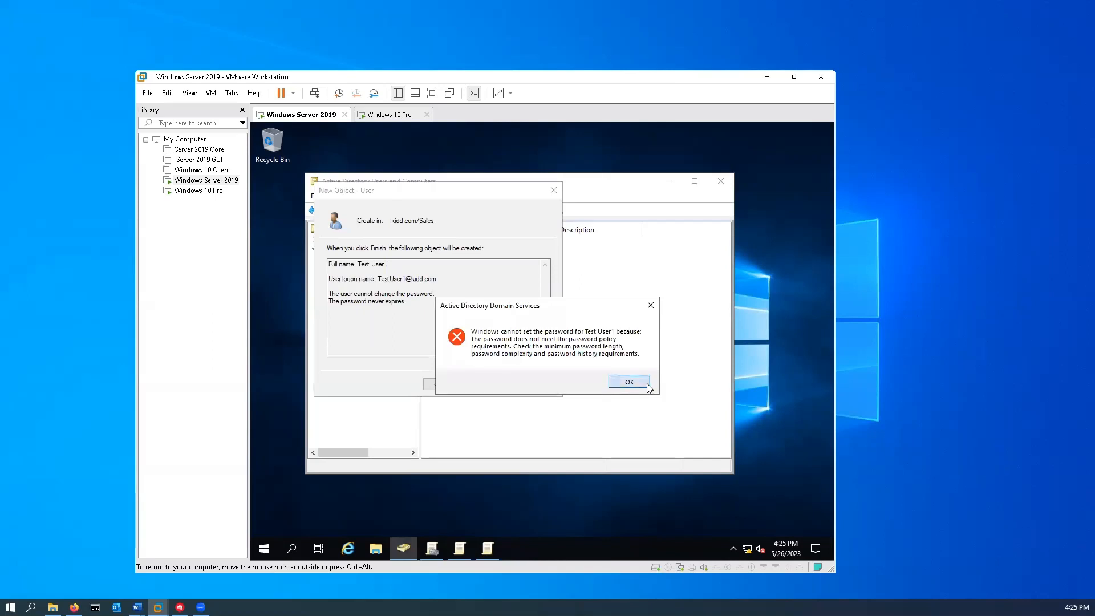
pyautogui.click(645, 383)
pyautogui.click(444, 388)
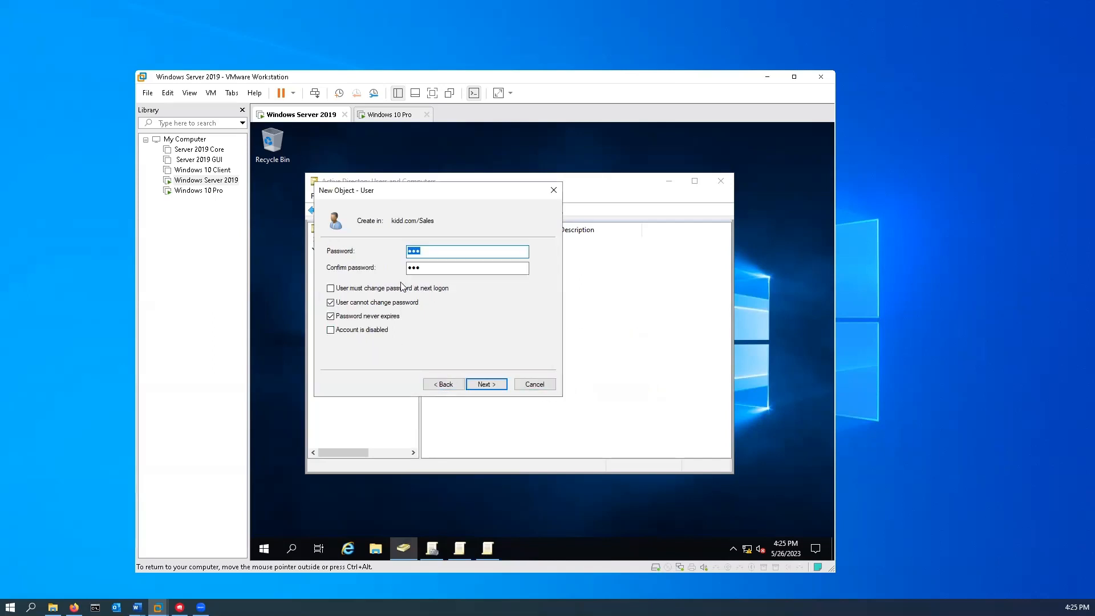
pyautogui.click(487, 384)
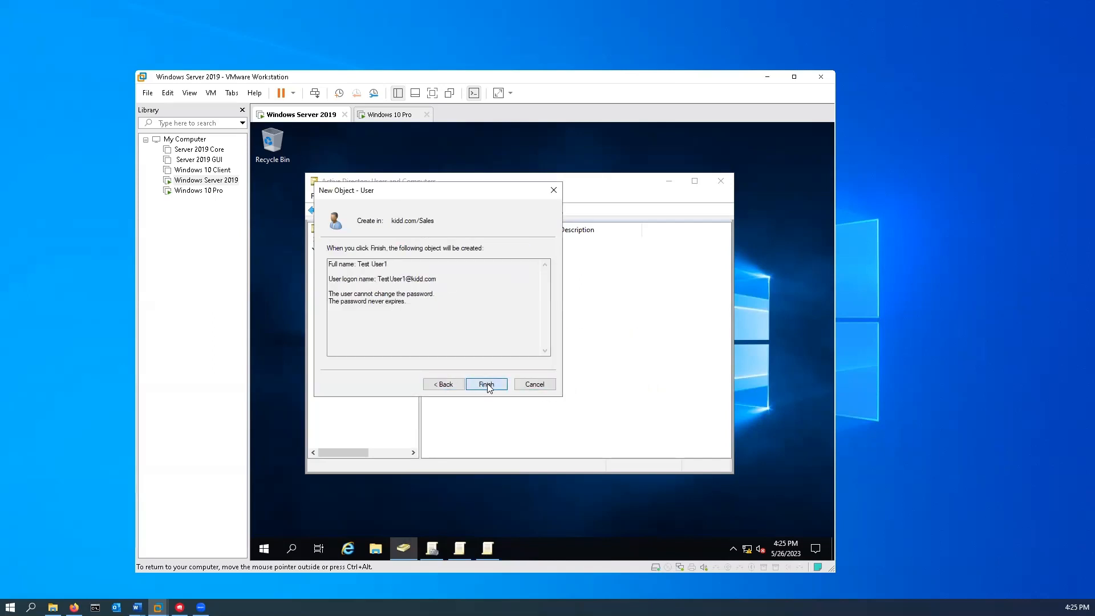
pyautogui.click(488, 385)
pyautogui.click(629, 384)
pyautogui.click(535, 385)
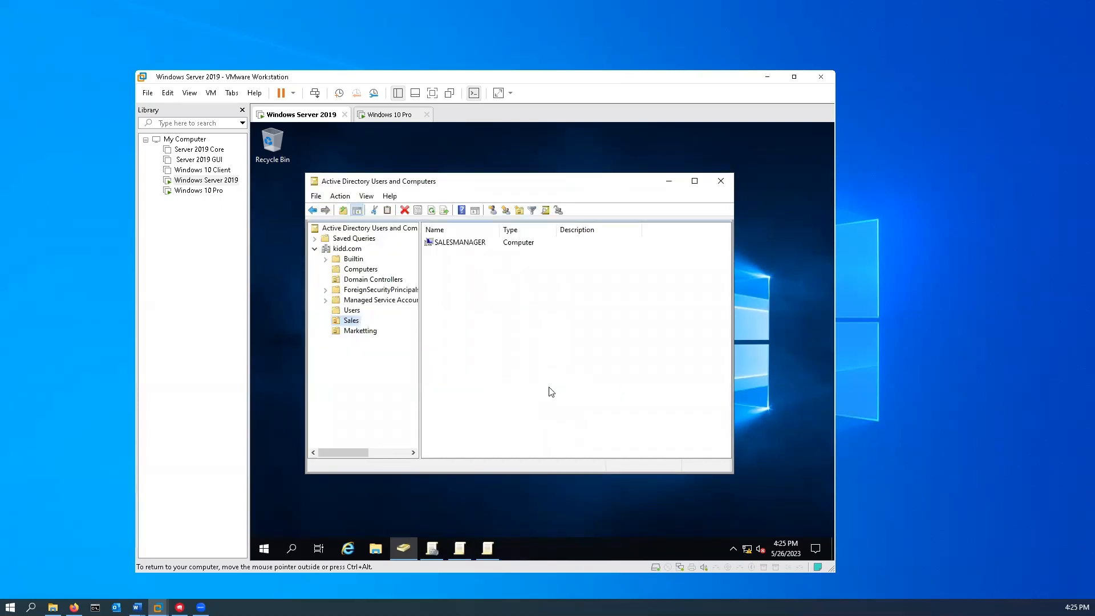
# - Start a new user in Sales with first name Test, last name User1 and a logon name
pyautogui.rightClick(507, 337)
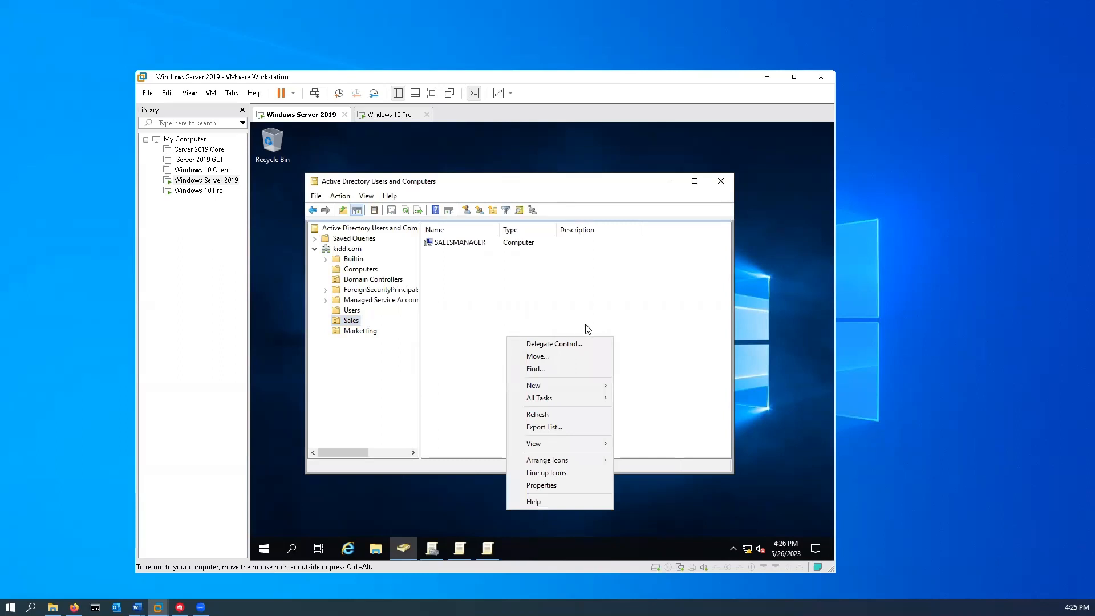
pyautogui.moveTo(554, 385)
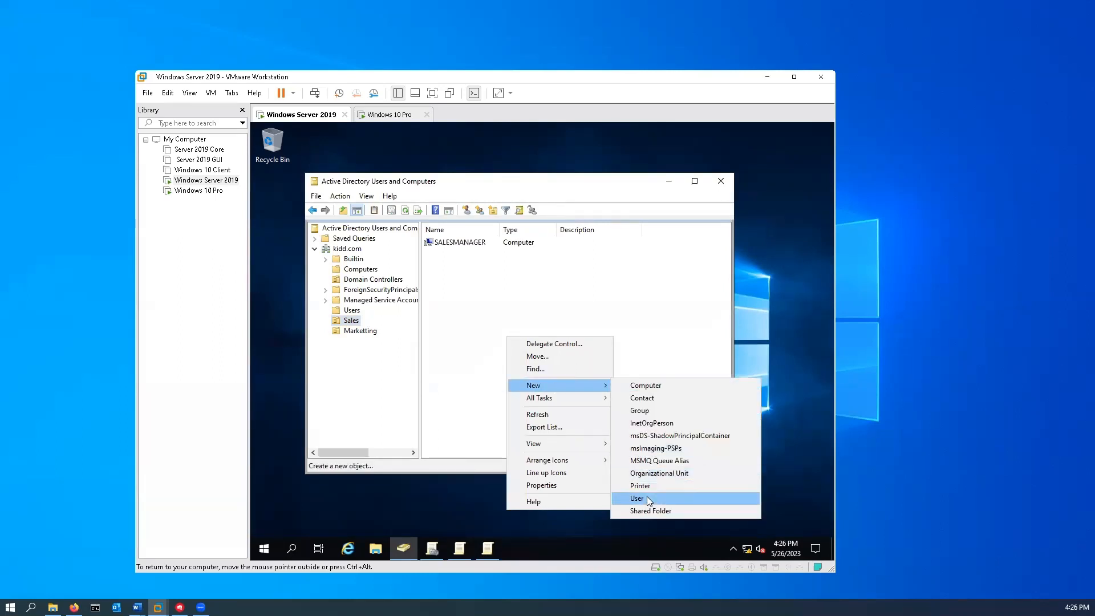
pyautogui.click(637, 497)
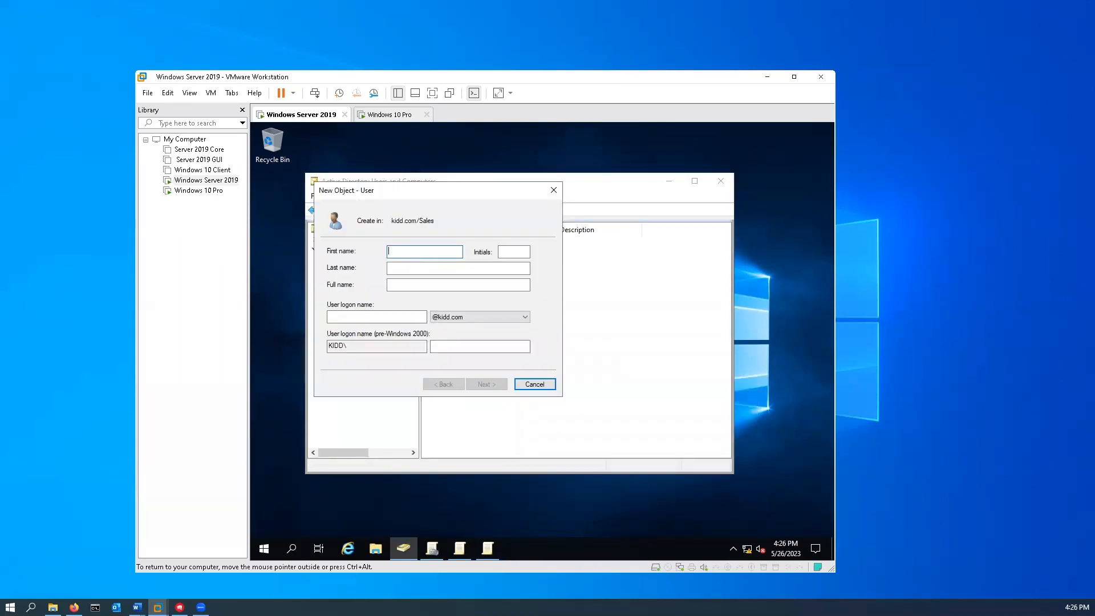
pyautogui.write('Test')
pyautogui.press('Tab')
pyautogui.press('Tab')
pyautogui.write('U')
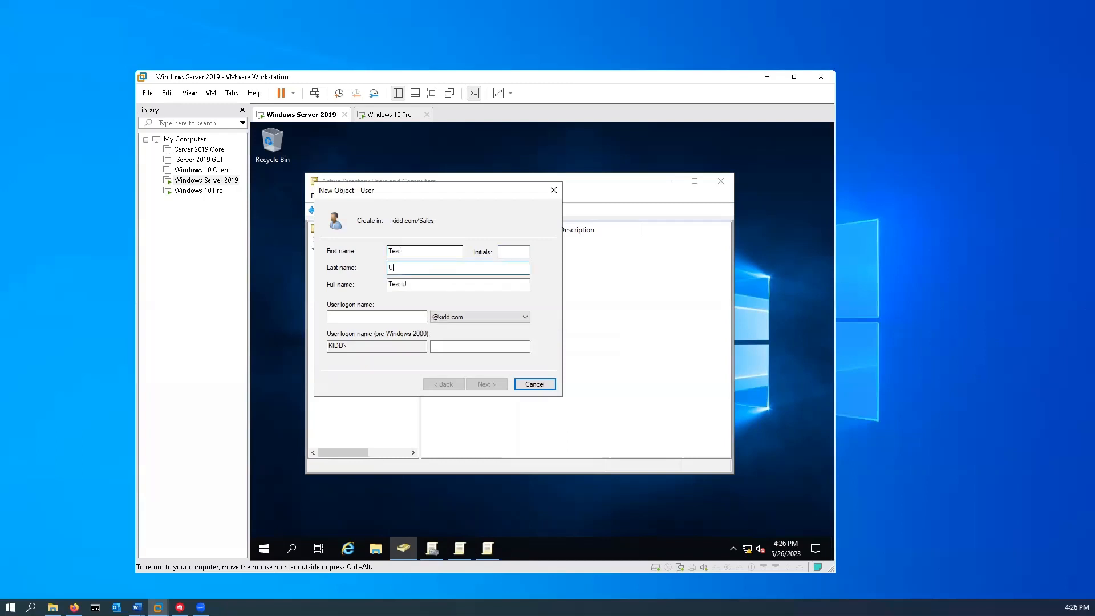
pyautogui.write('ser1')
pyautogui.press('Tab')
pyautogui.press('Tab')
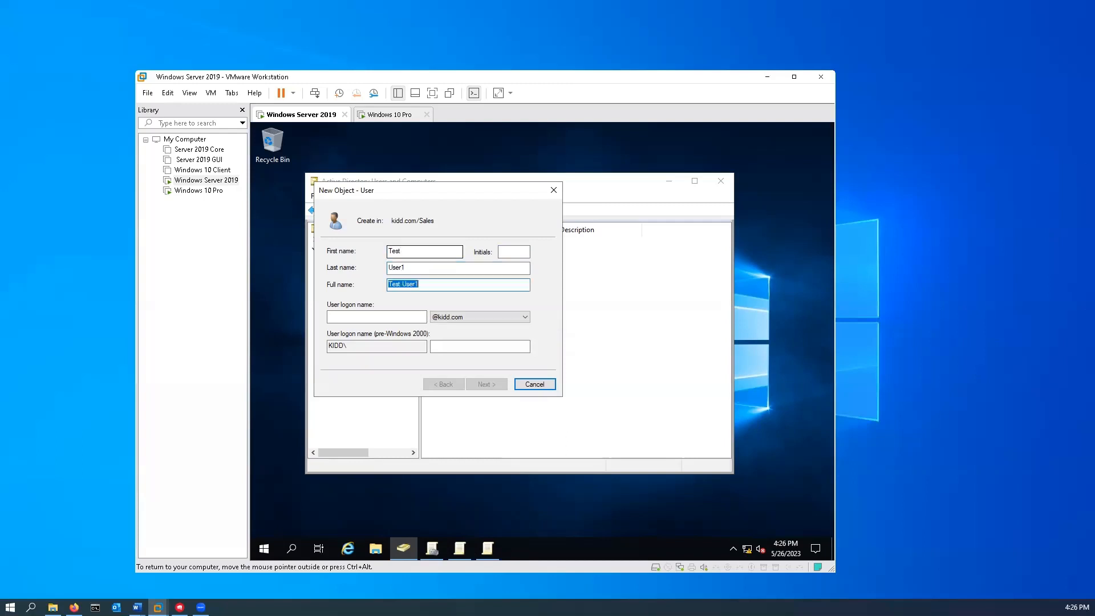
pyautogui.write('testuser1')
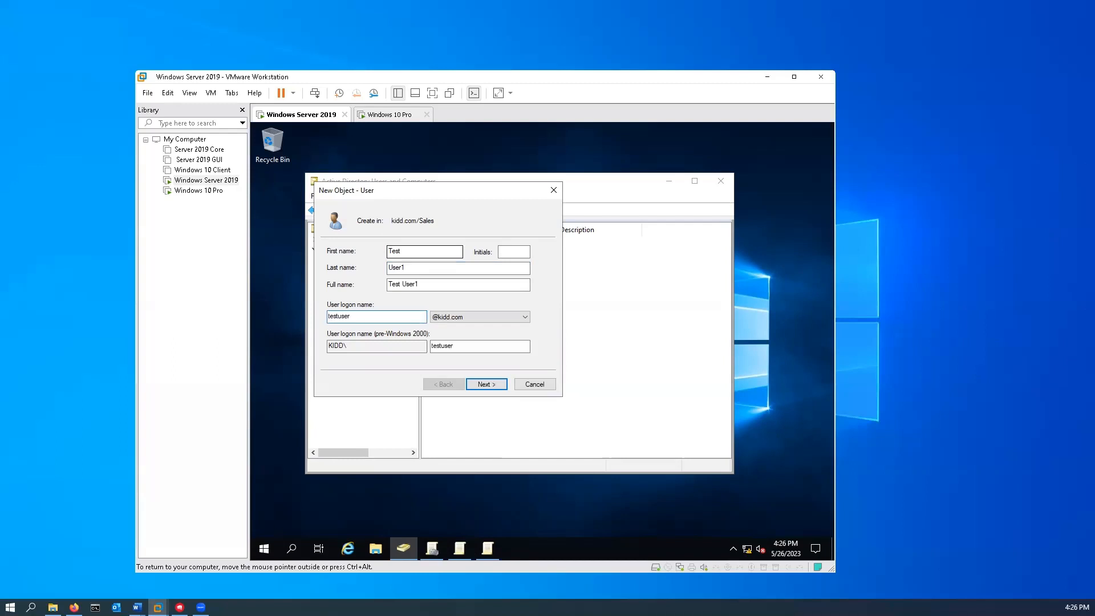
# - Enter the password, make it never expire and unchangeable, with no change at next logon
pyautogui.click(489, 384)
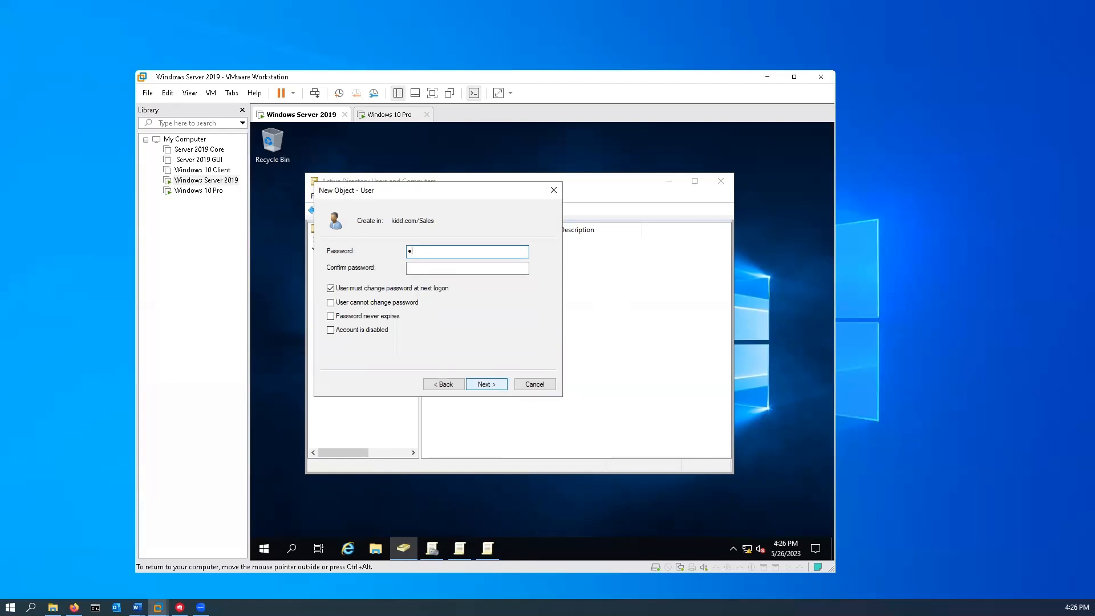
pyautogui.press('Tab')
pyautogui.write('•')
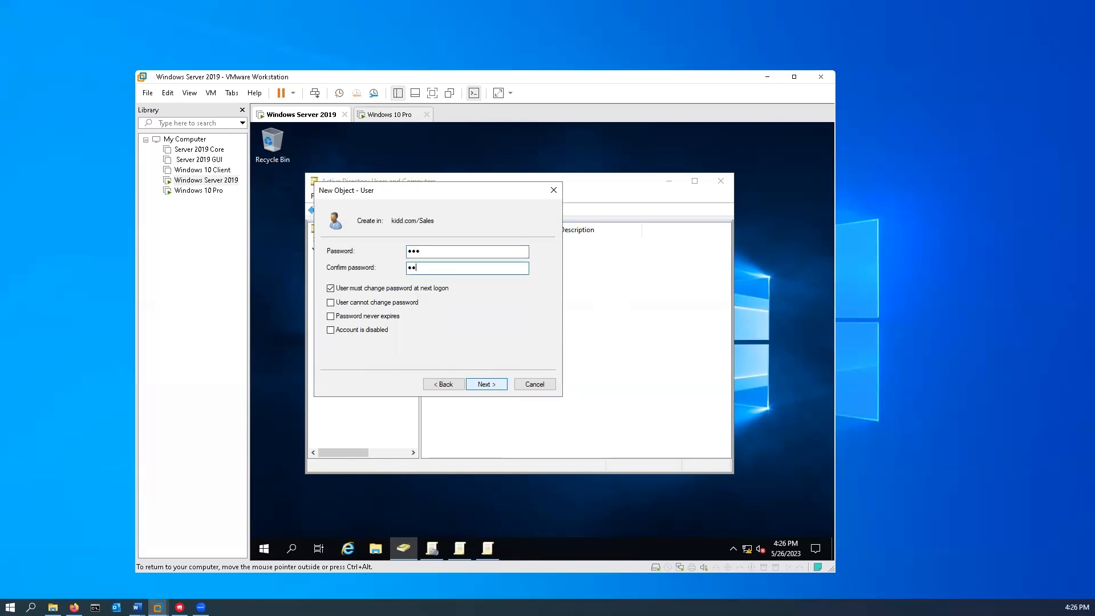
pyautogui.click(331, 288)
pyautogui.click(330, 303)
pyautogui.click(331, 316)
# - Finish the wizard for Test User1, which the password policy rejects again
pyautogui.click(492, 388)
pyautogui.click(490, 384)
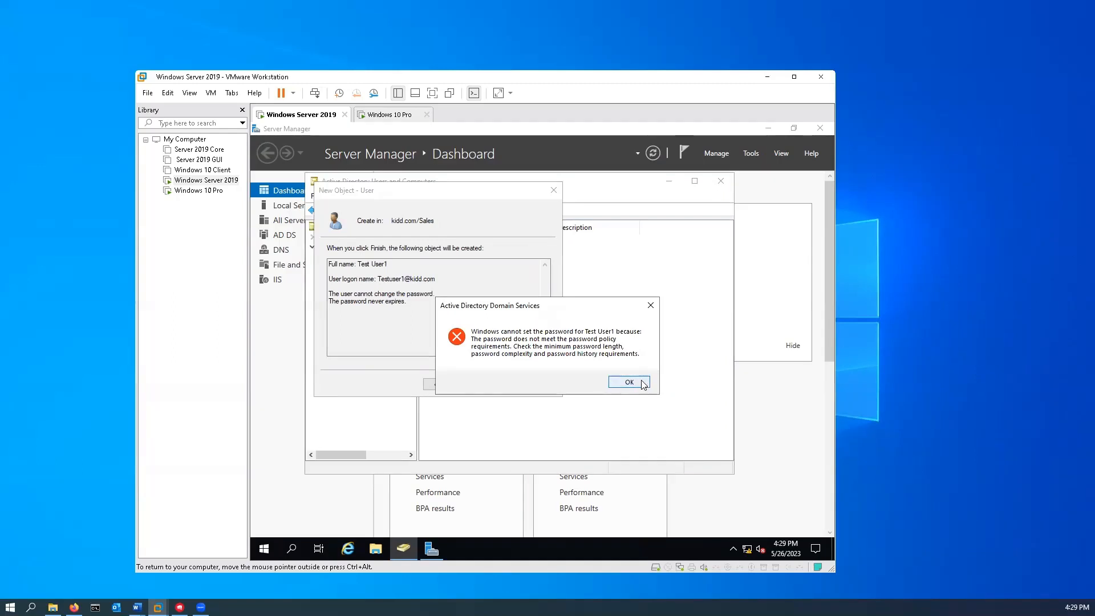
pyautogui.click(291, 548)
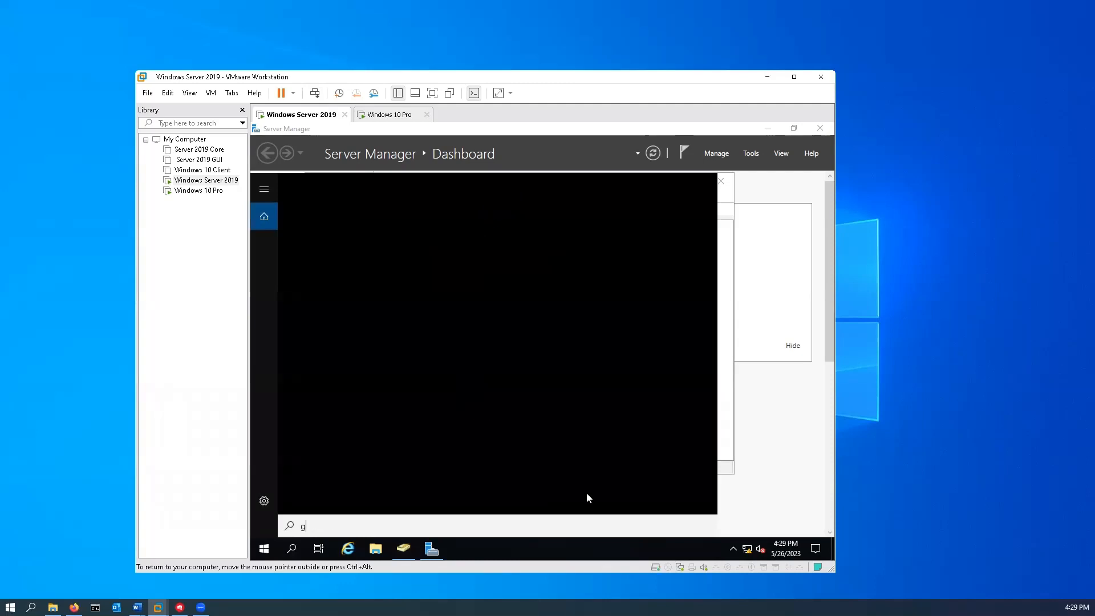
# - Open Group Policy Management and edit the kidd.com Default Domain Policy
pyautogui.write('group')
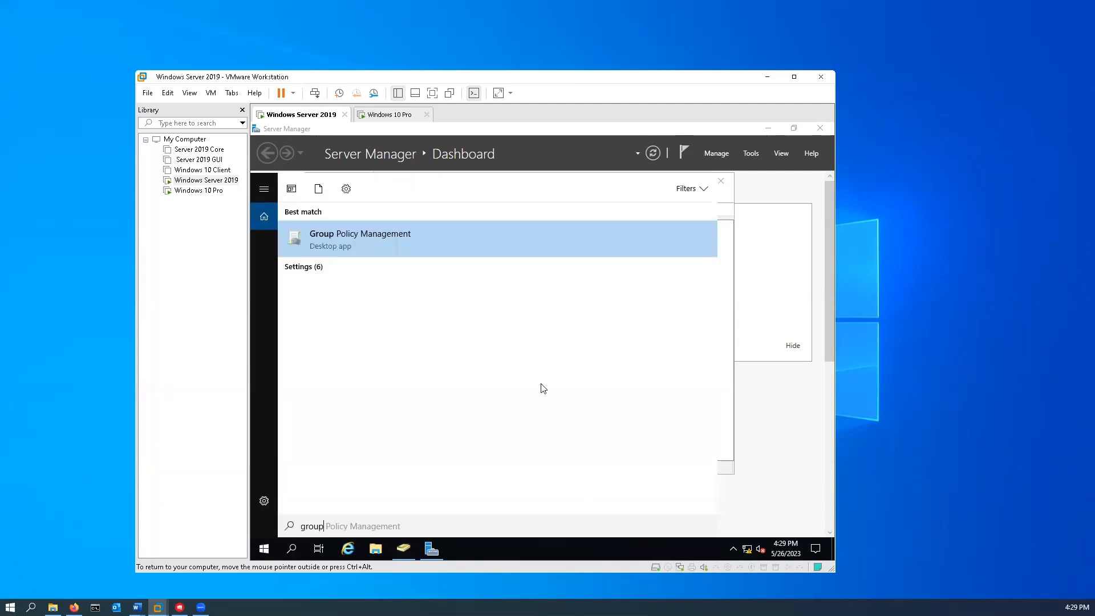
pyautogui.click(392, 230)
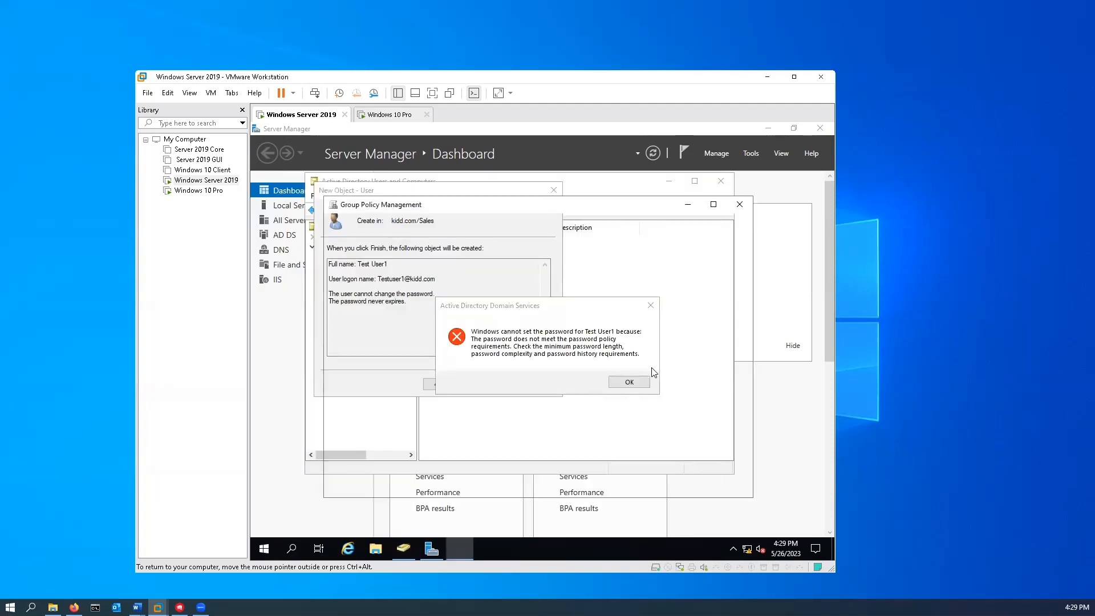
pyautogui.click(330, 261)
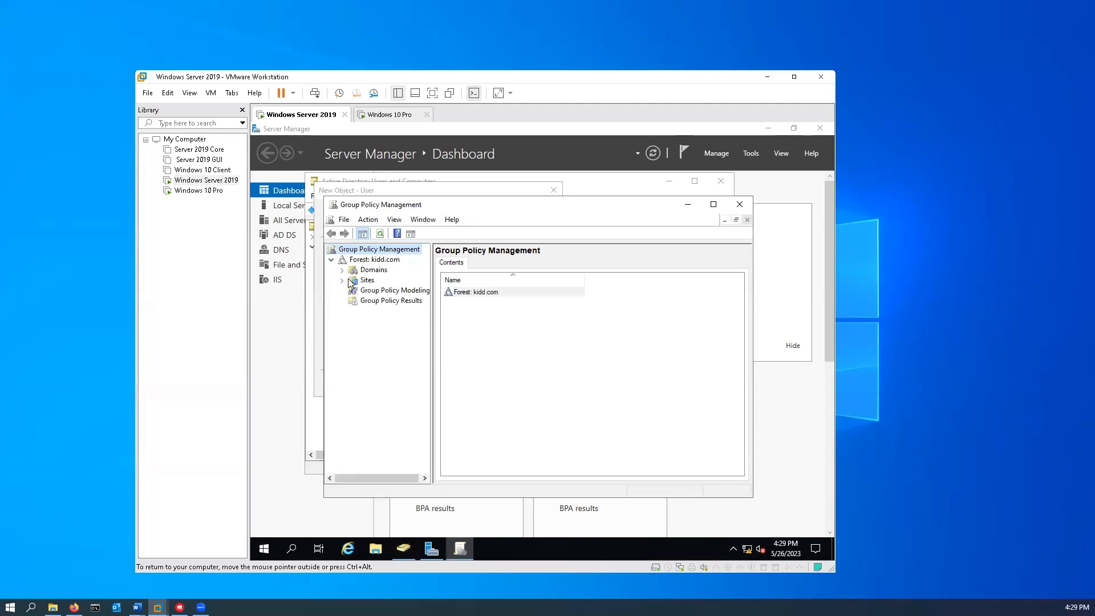
pyautogui.click(343, 269)
pyautogui.click(353, 280)
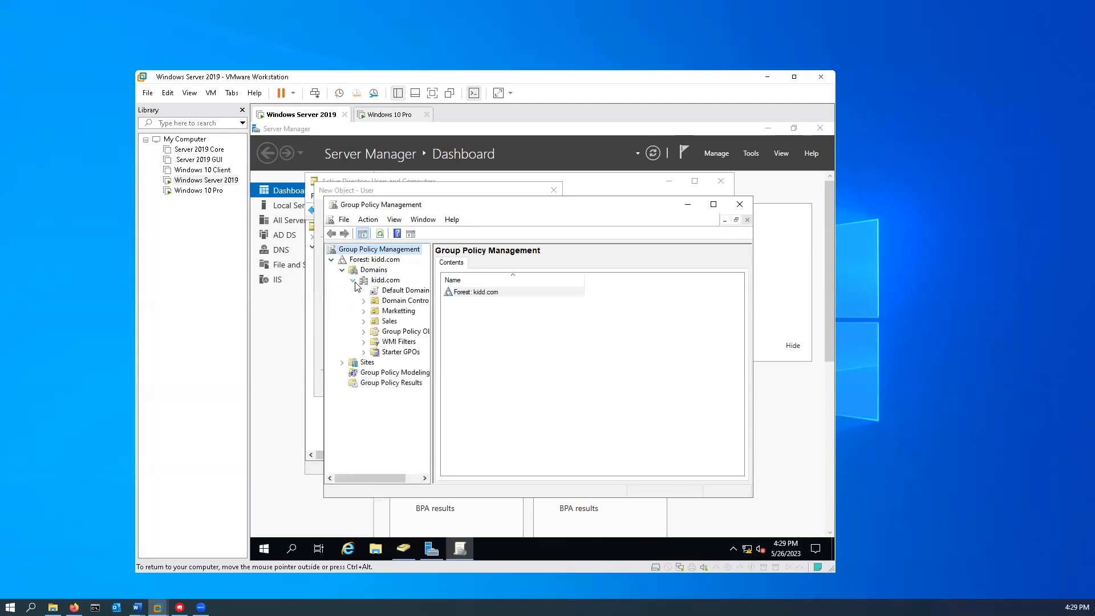
pyautogui.rightClick(391, 289)
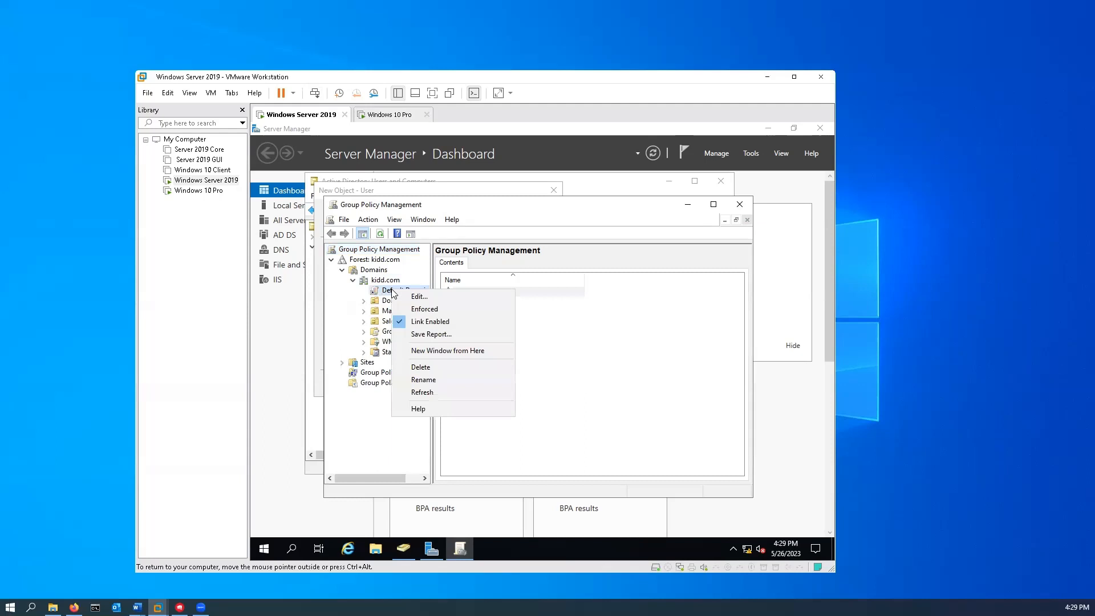
pyautogui.click(436, 297)
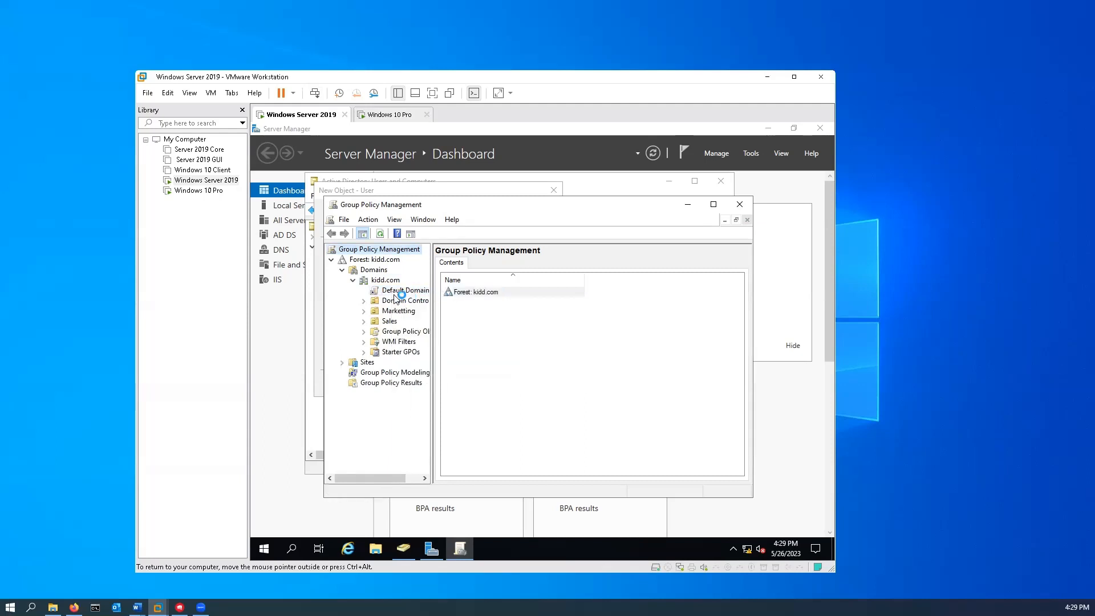
# - Navigate to Computer Configuration > Windows Settings > Security Settings > Account Policies > Password Policy
pyautogui.click(319, 241)
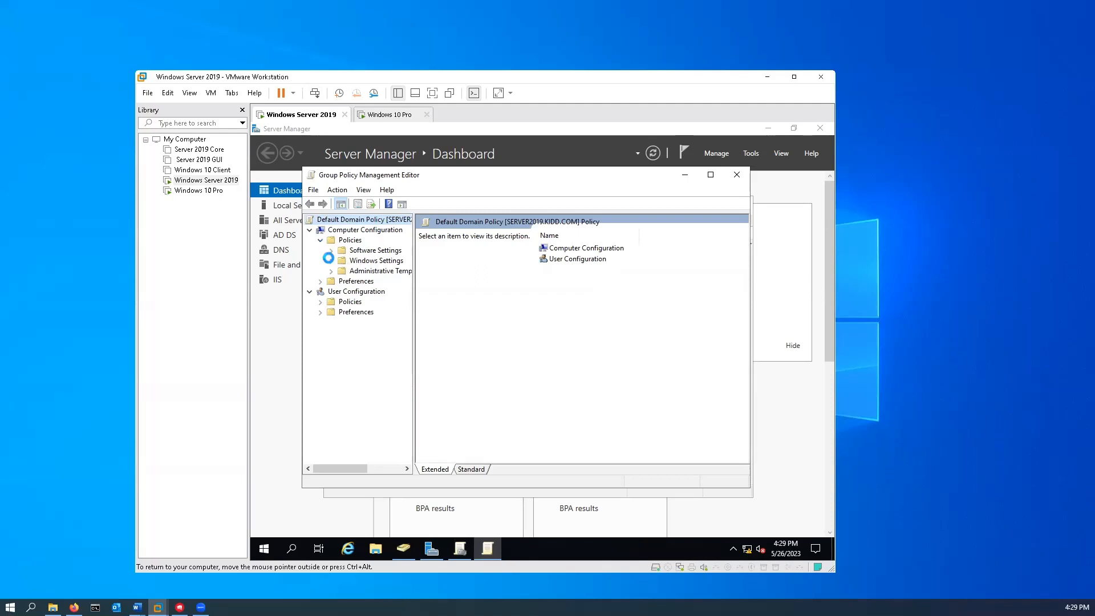
pyautogui.click(331, 261)
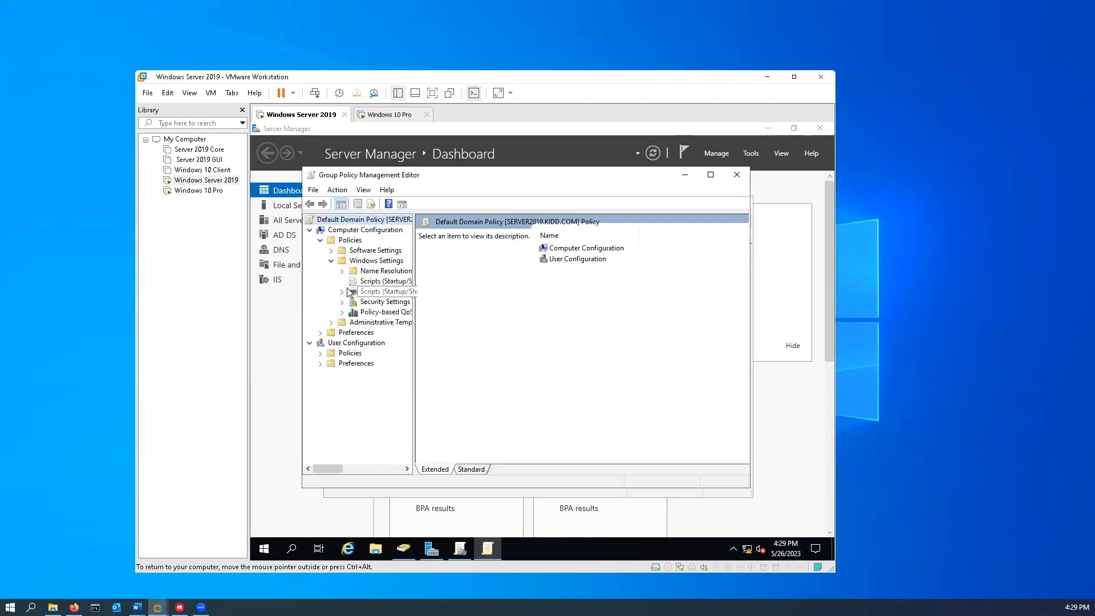
pyautogui.click(342, 302)
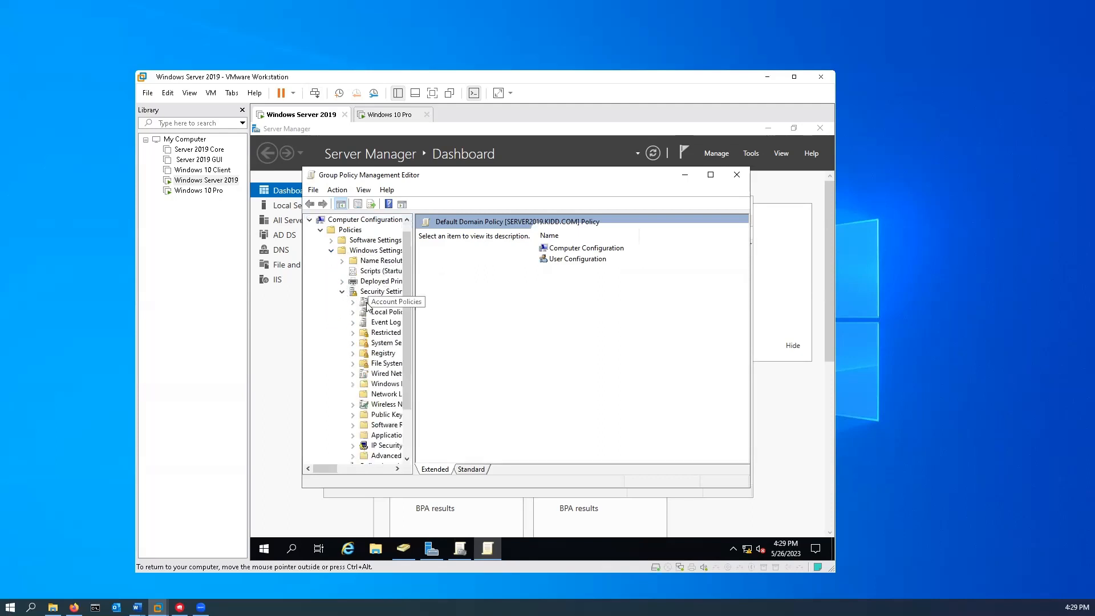
pyautogui.click(353, 302)
pyautogui.click(377, 305)
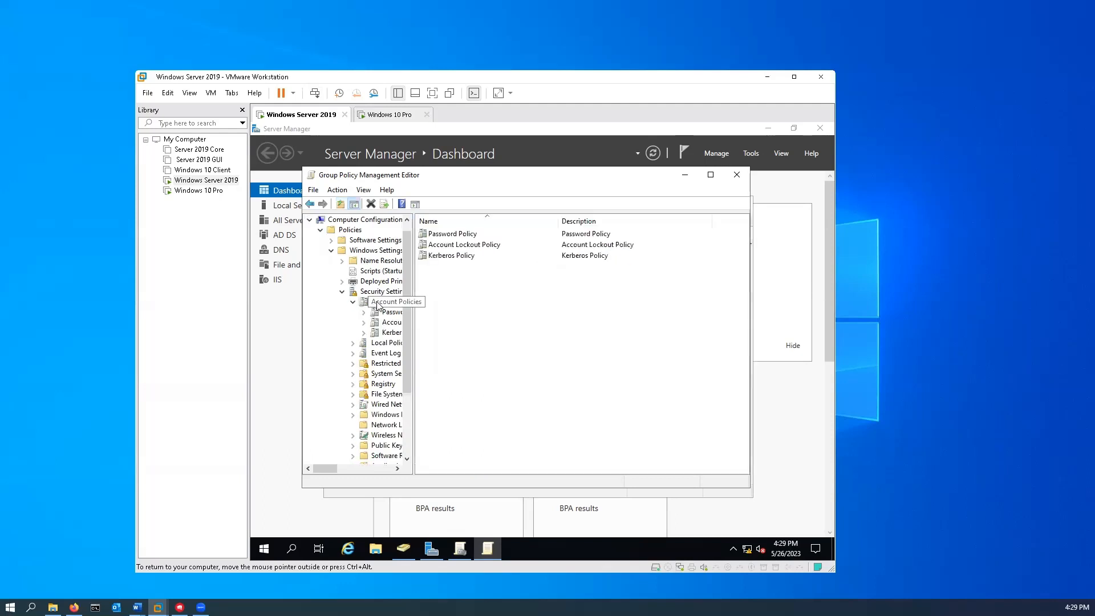
pyautogui.doubleClick(448, 234)
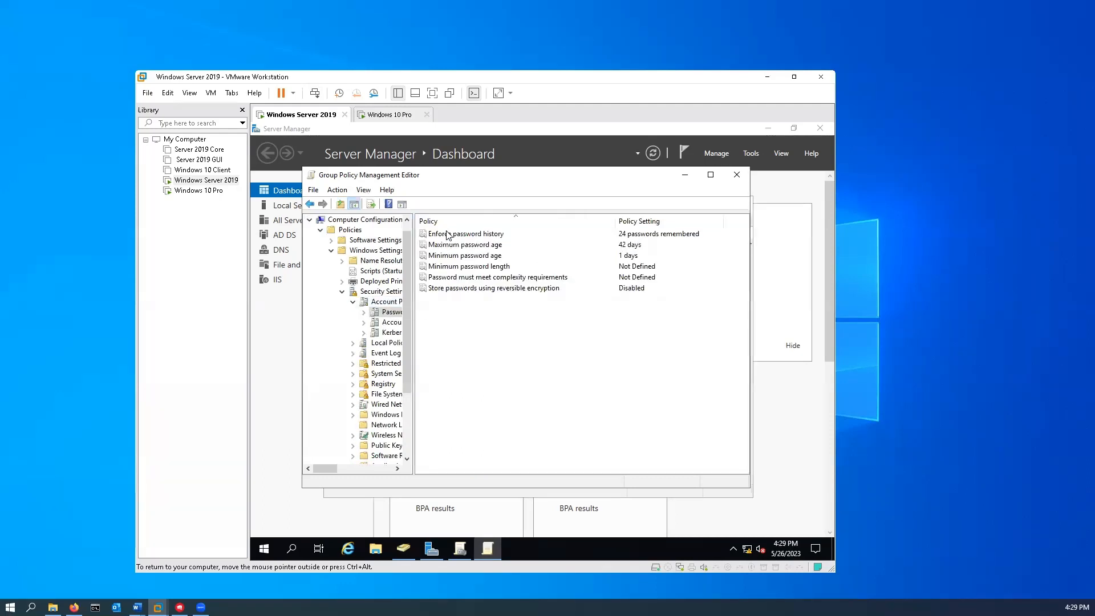
# - Define Minimum password length as 0 characters
pyautogui.rightClick(483, 267)
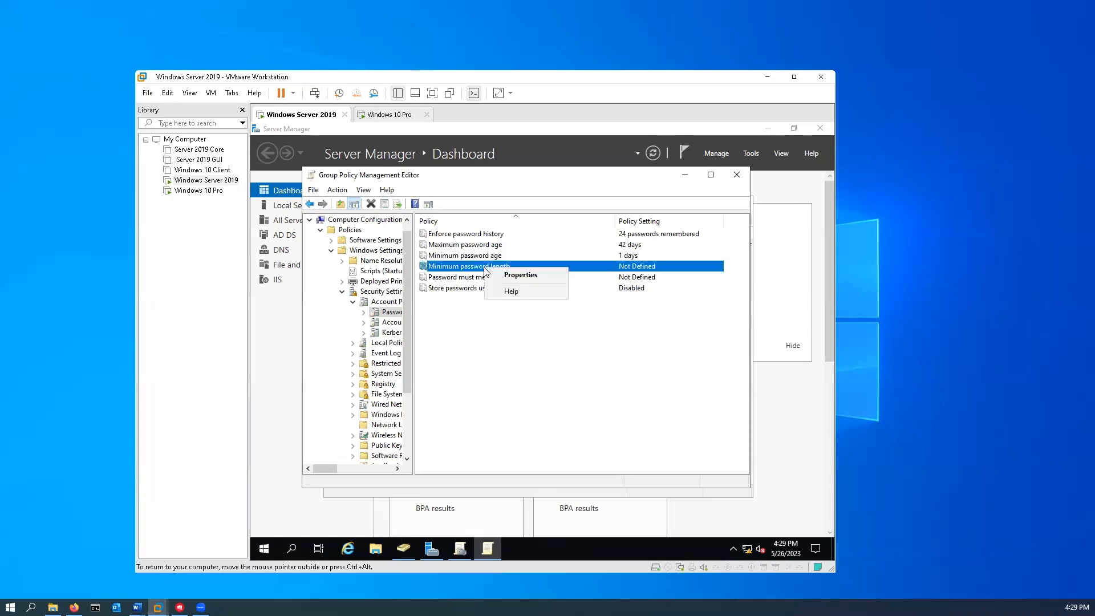
pyautogui.click(518, 273)
pyautogui.click(423, 255)
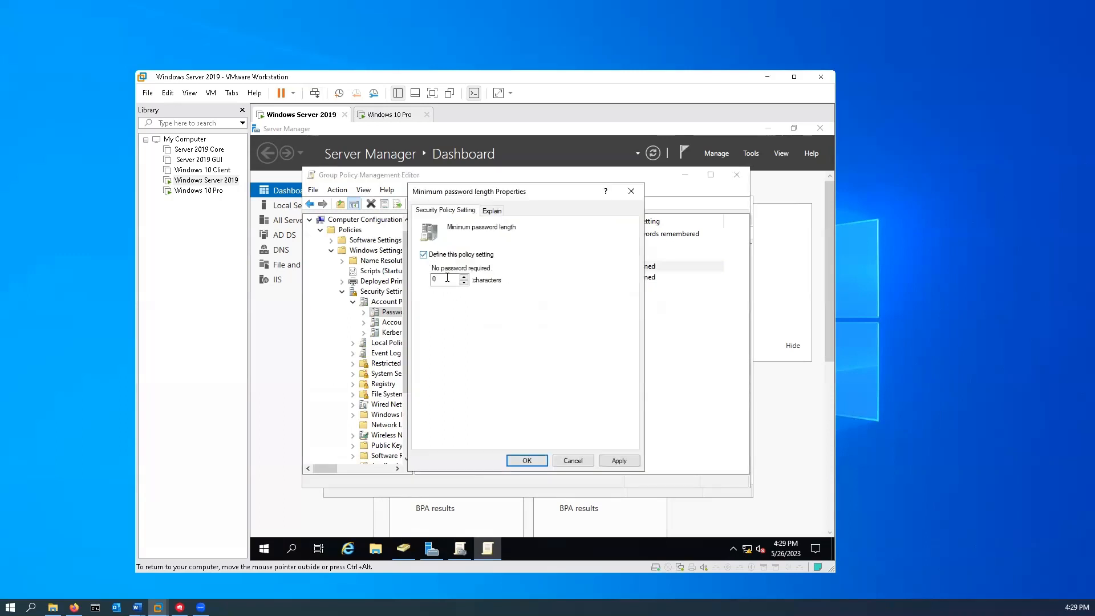
pyautogui.click(619, 461)
pyautogui.click(527, 461)
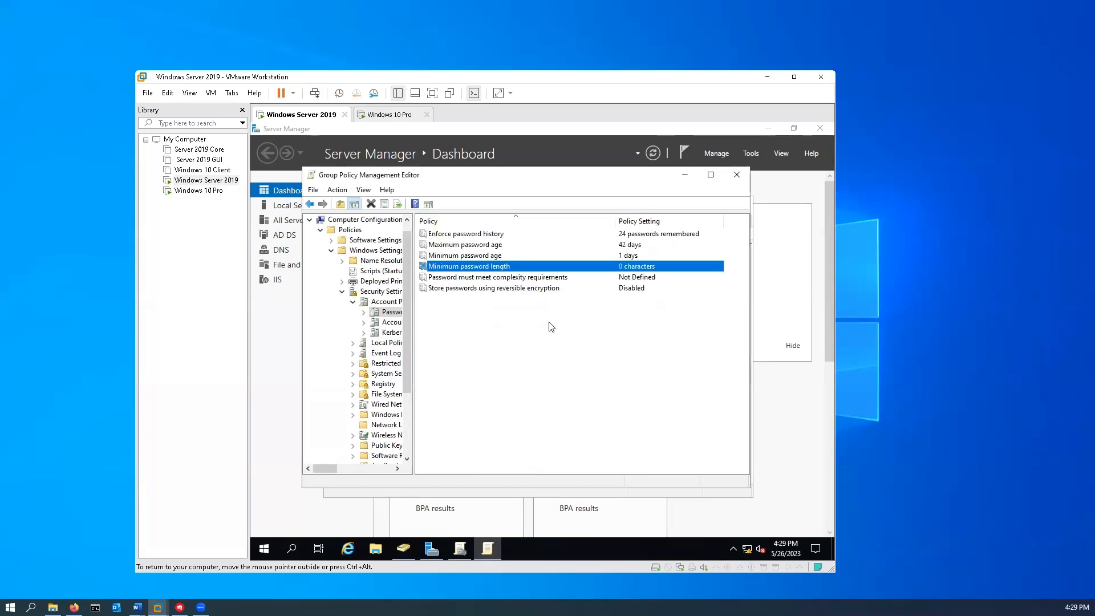
# - Set password complexity requirements to Disabled and close the policy editor
pyautogui.click(488, 278)
pyautogui.rightClick(489, 280)
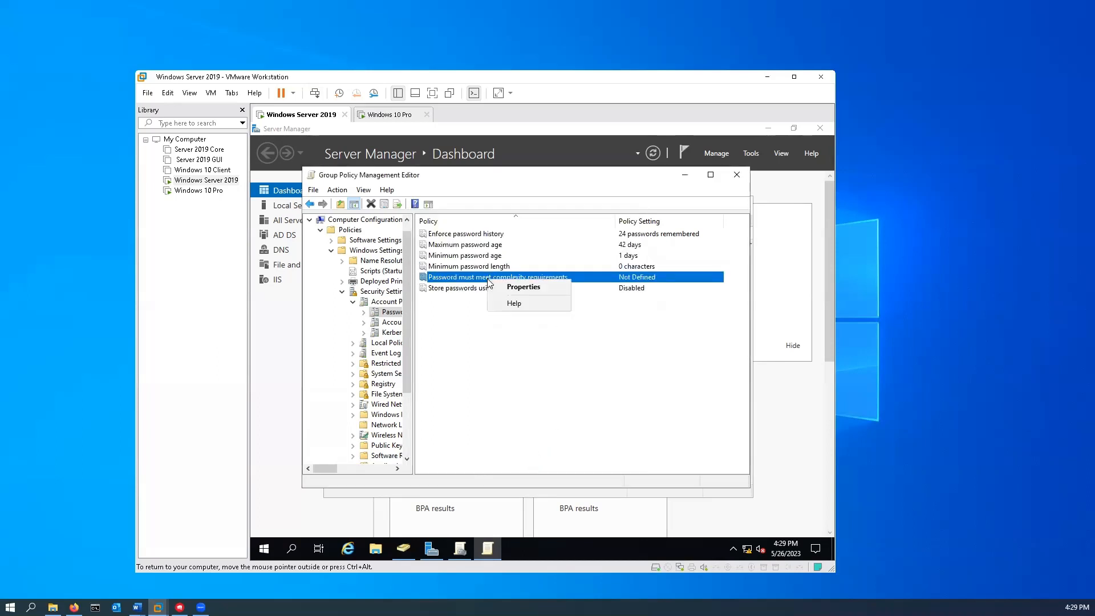
pyautogui.click(516, 289)
pyautogui.click(424, 253)
pyautogui.click(435, 281)
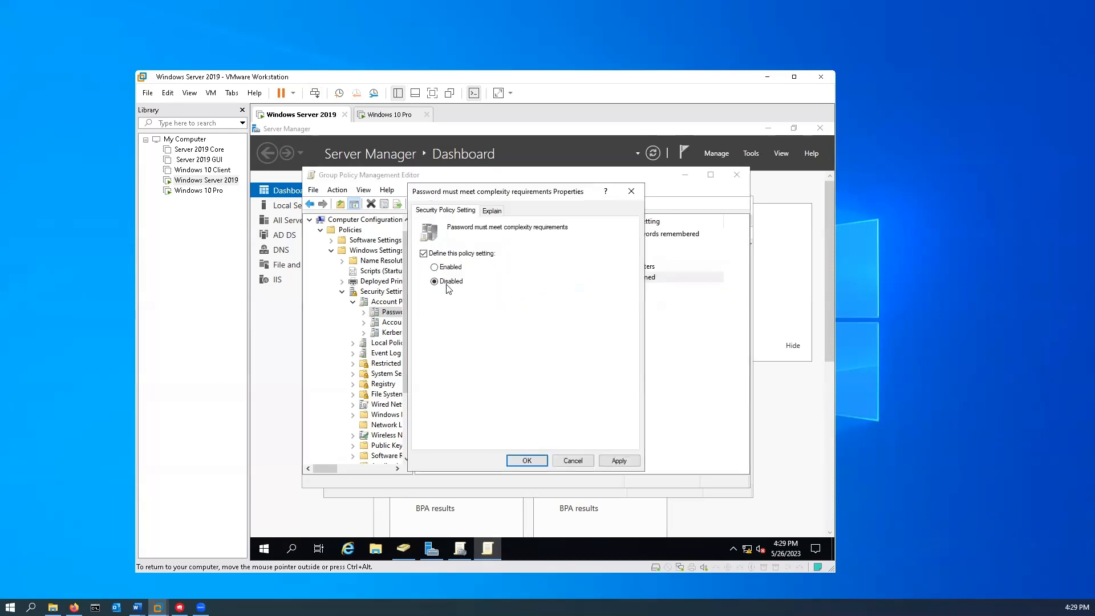
pyautogui.click(619, 461)
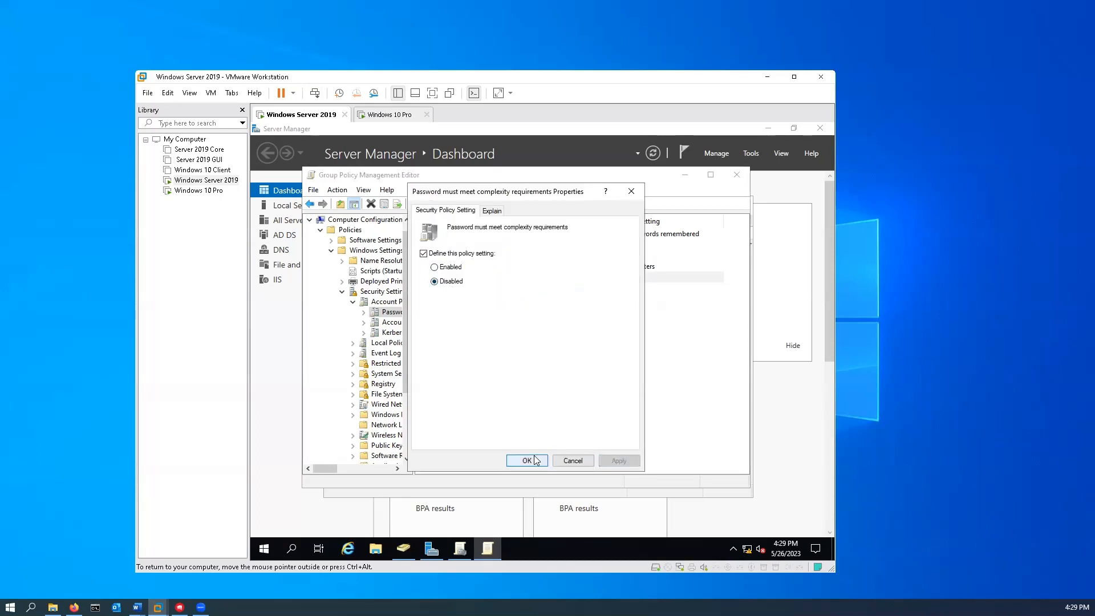
pyautogui.click(538, 464)
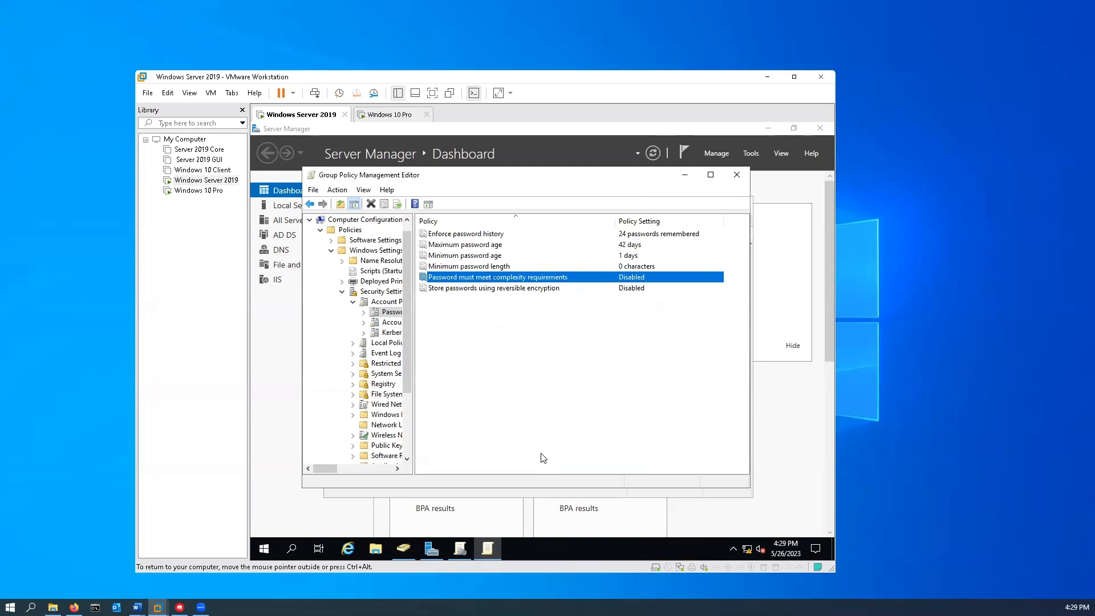
pyautogui.click(744, 180)
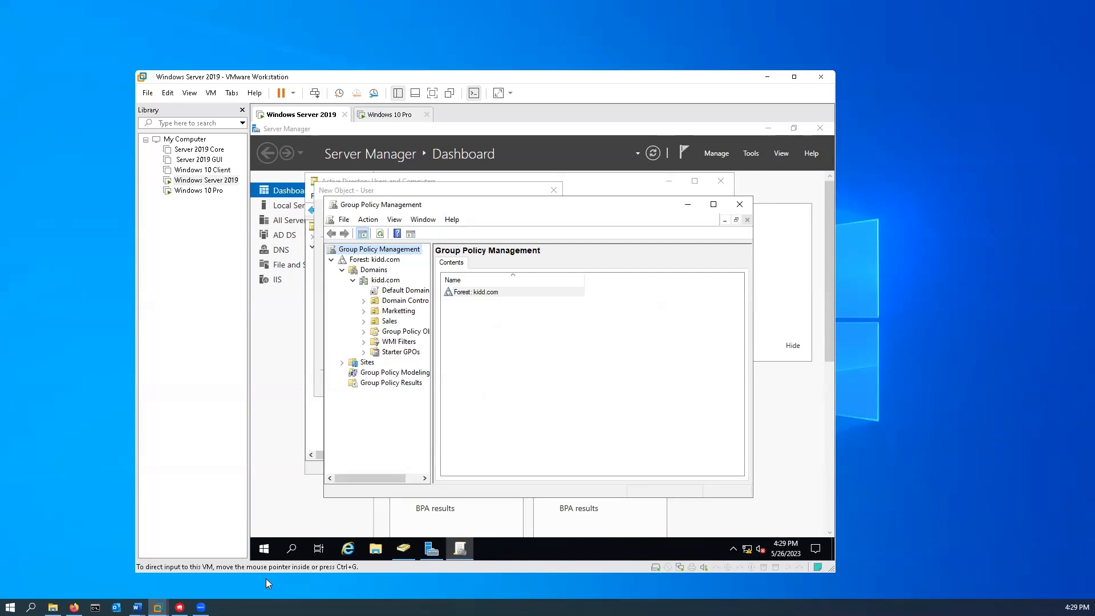
# - Open Command Prompt via search, run gpupdate /force, and close the window
pyautogui.click(290, 549)
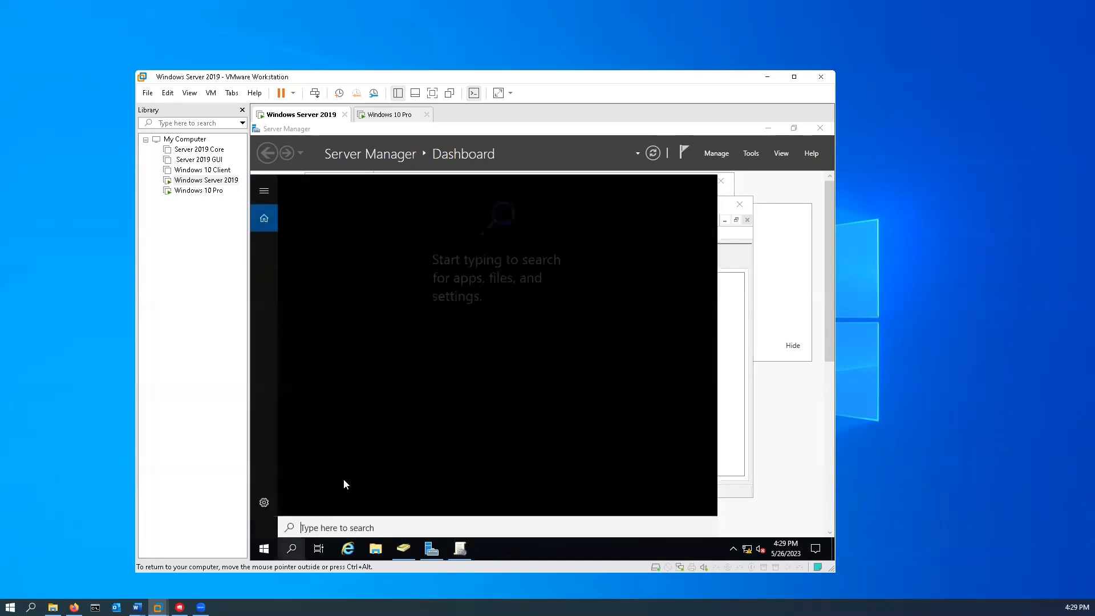
pyautogui.write('cmd')
pyautogui.press('Return')
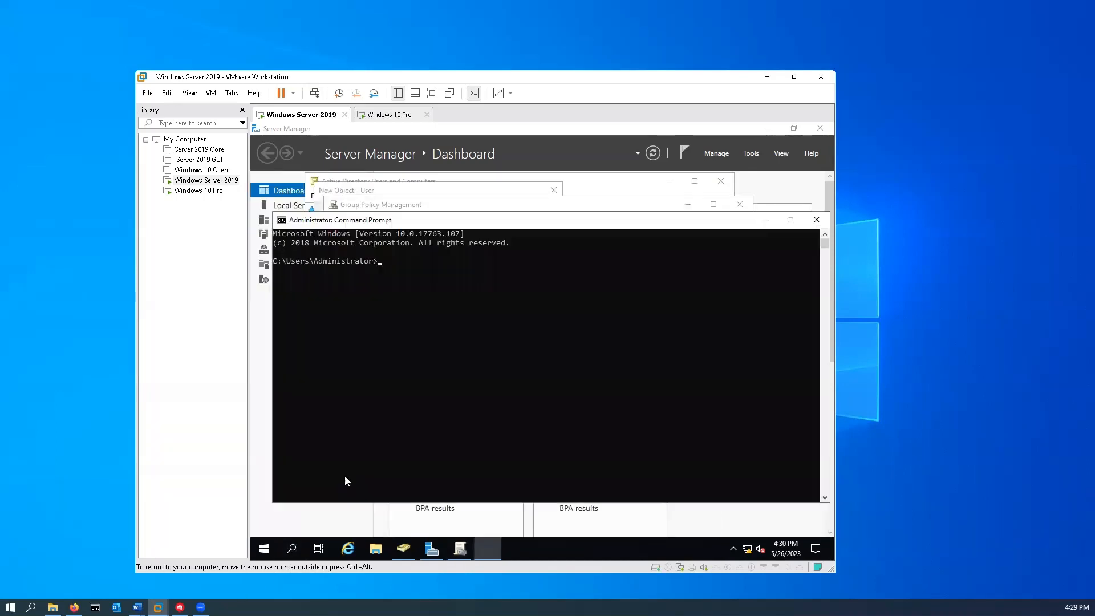
pyautogui.write('gpupdate')
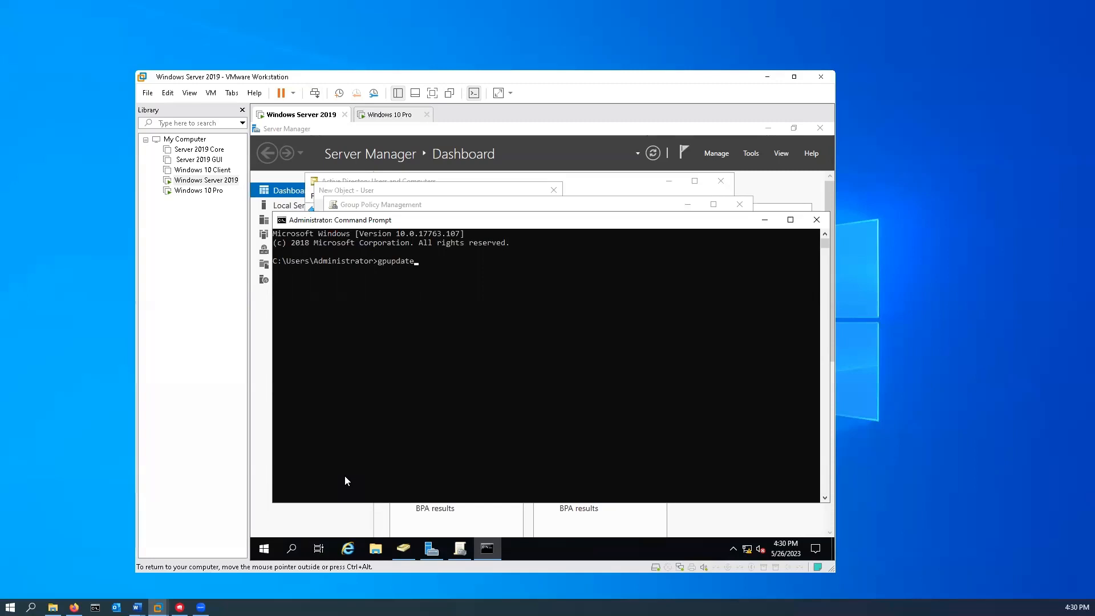
pyautogui.write(' /force')
pyautogui.press('Return')
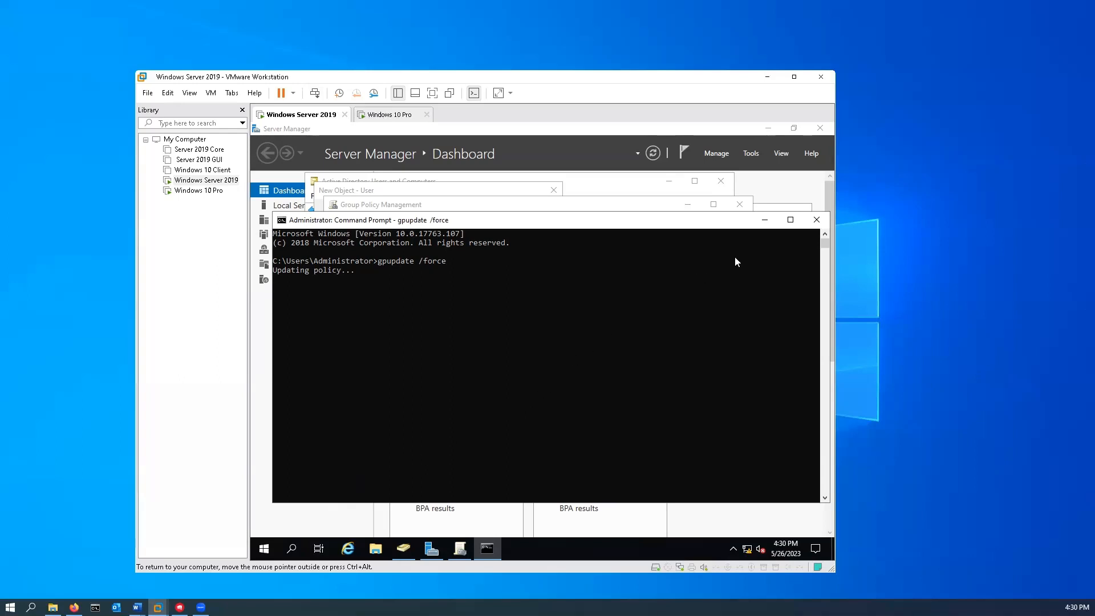
pyautogui.click(822, 223)
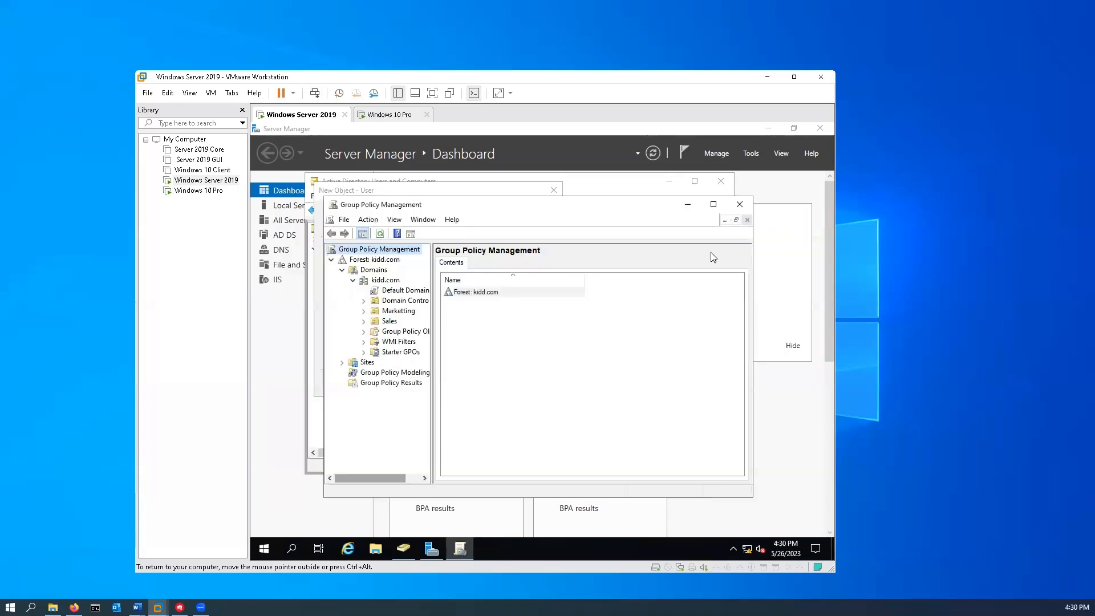
# - Close Group Policy Management, clear the password error, and finish adding Test User1 to Sales
pyautogui.click(771, 208)
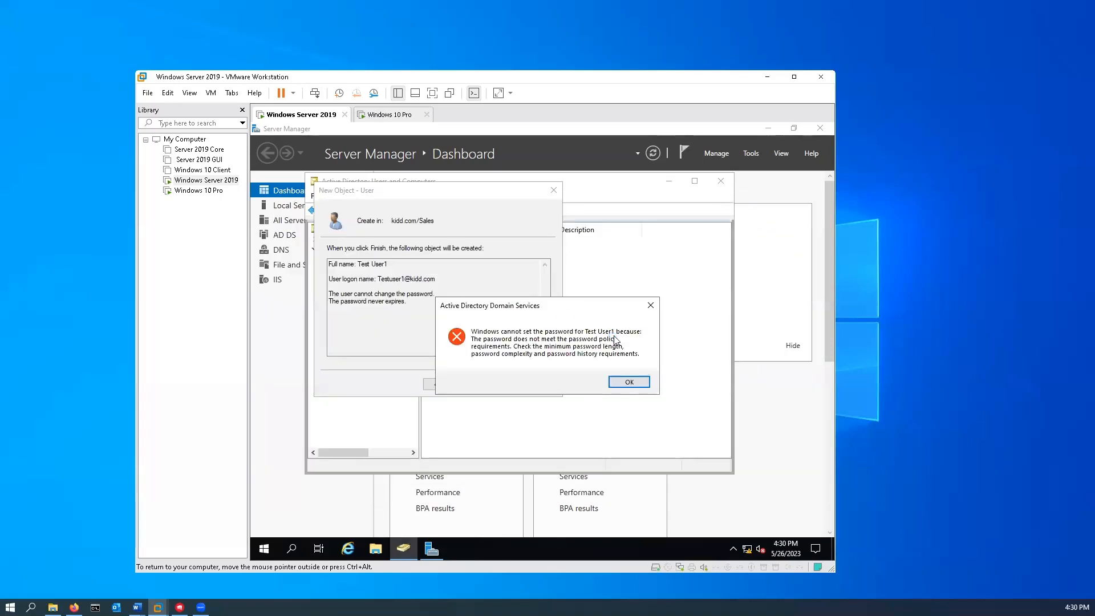
pyautogui.click(629, 381)
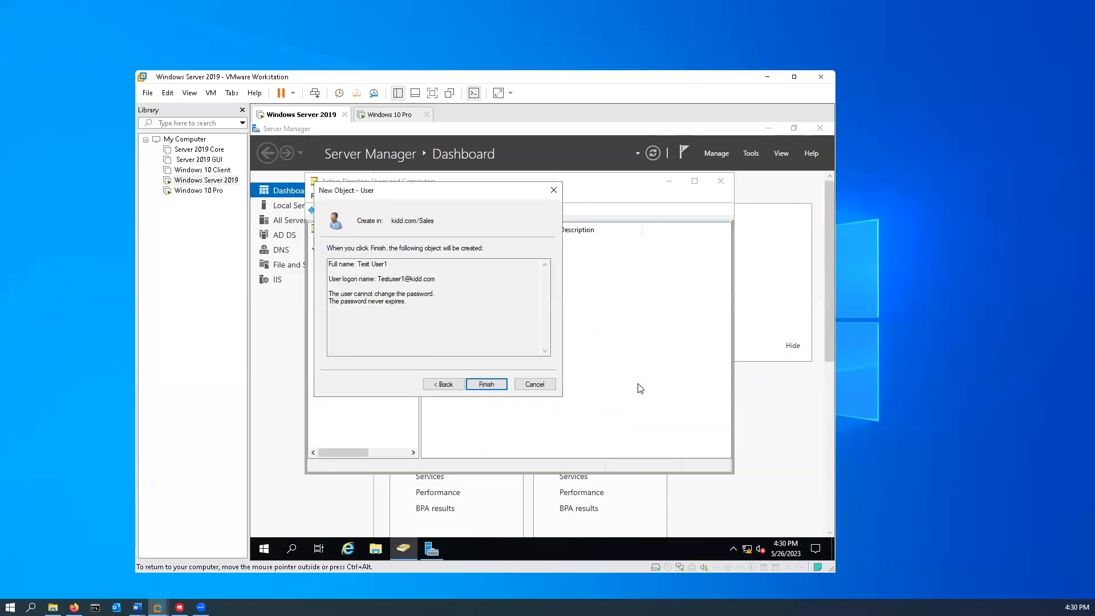
pyautogui.click(494, 384)
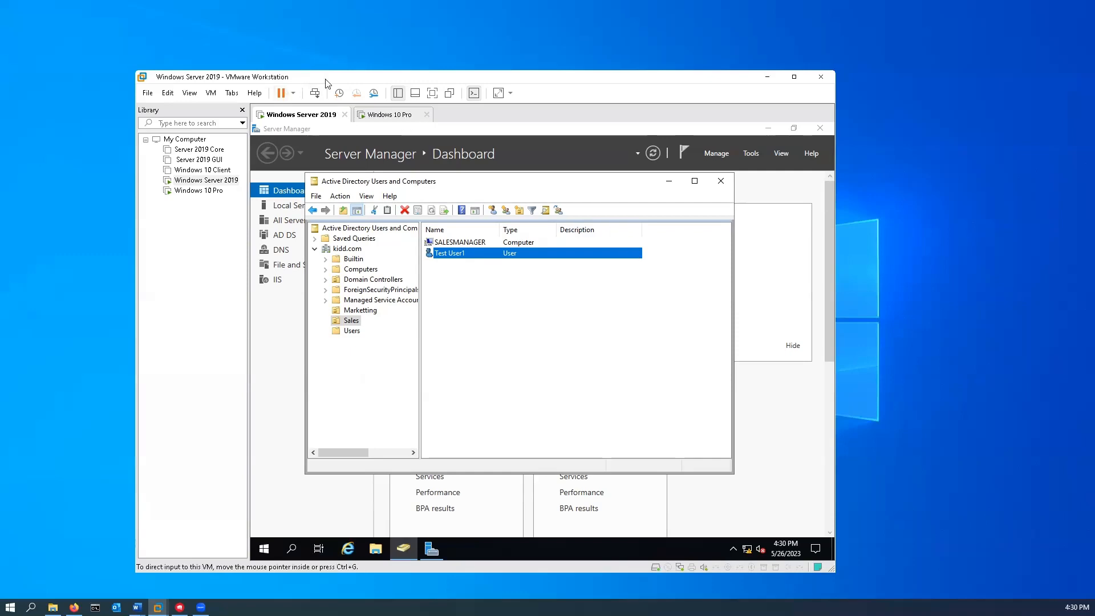
pyautogui.click(387, 113)
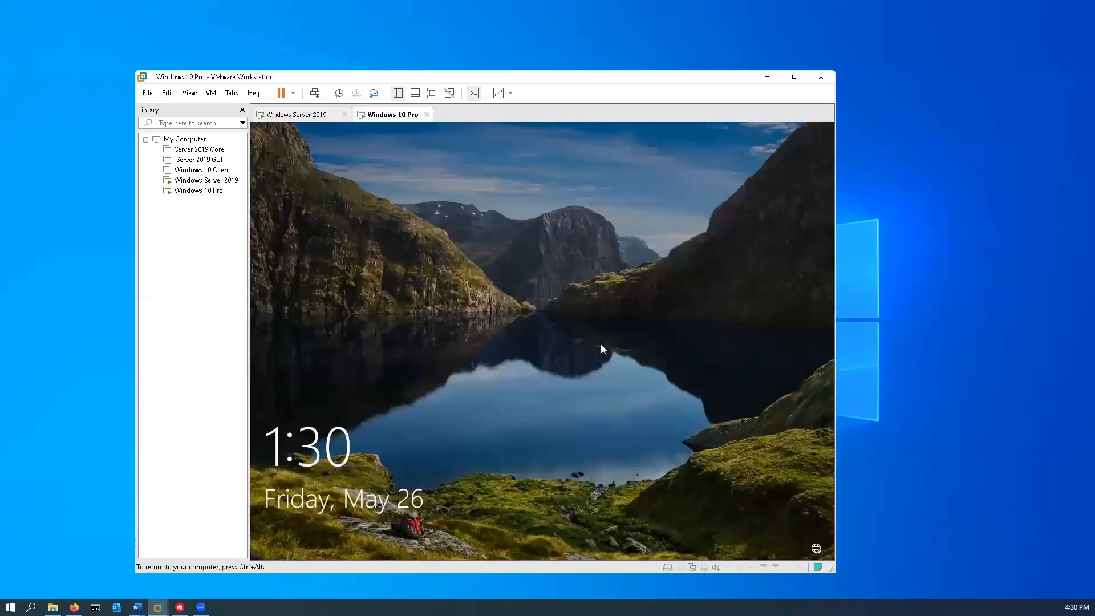
# - Sign in to the Windows 10 Pro VM as the Test User1 domain account via Other user
pyautogui.click(601, 349)
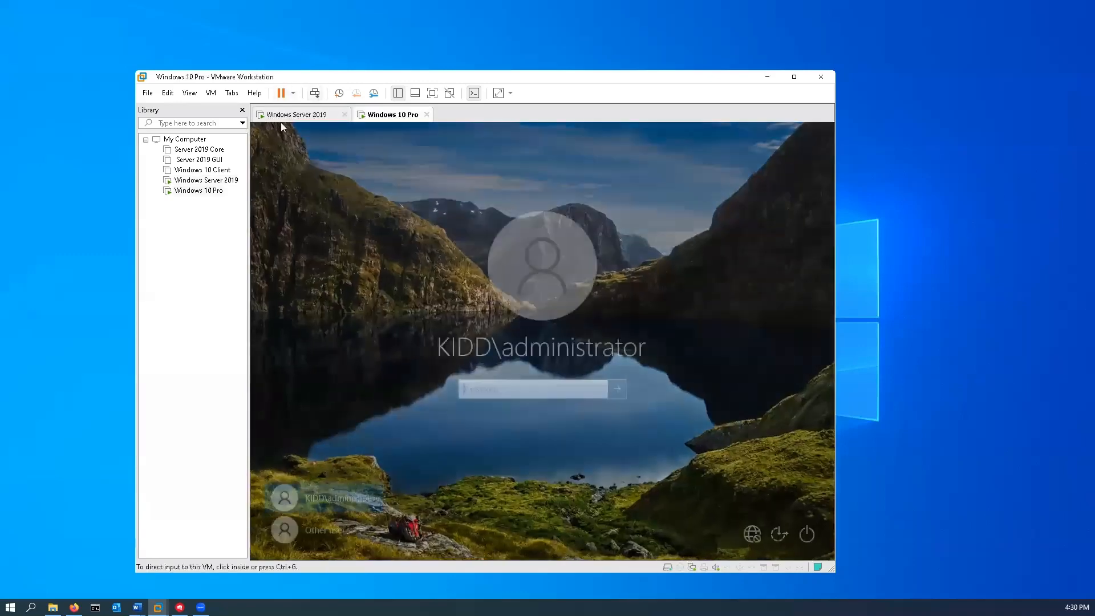
pyautogui.click(329, 534)
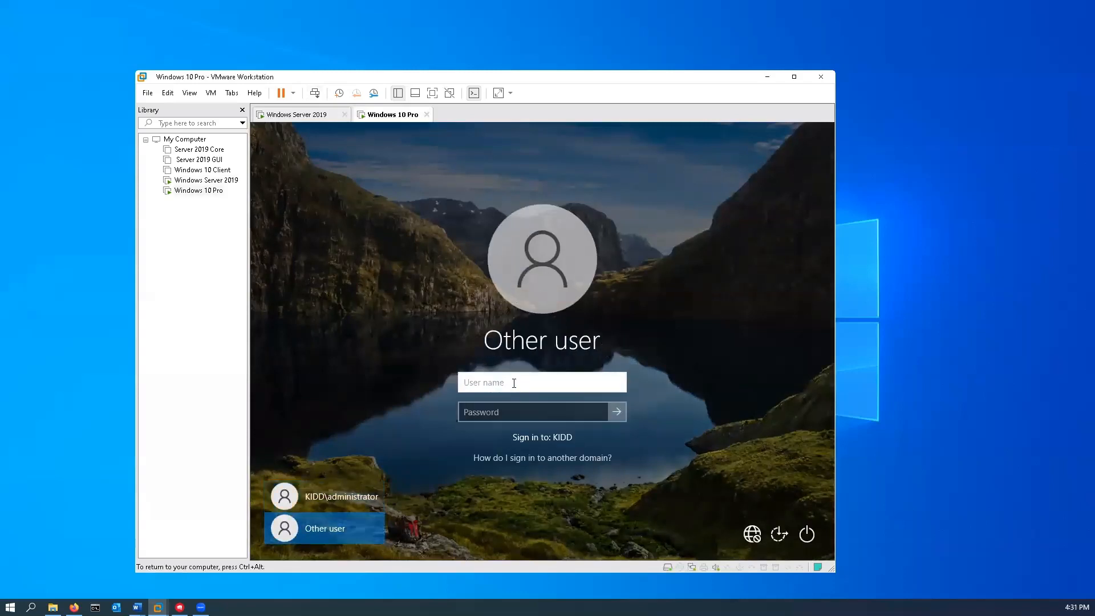
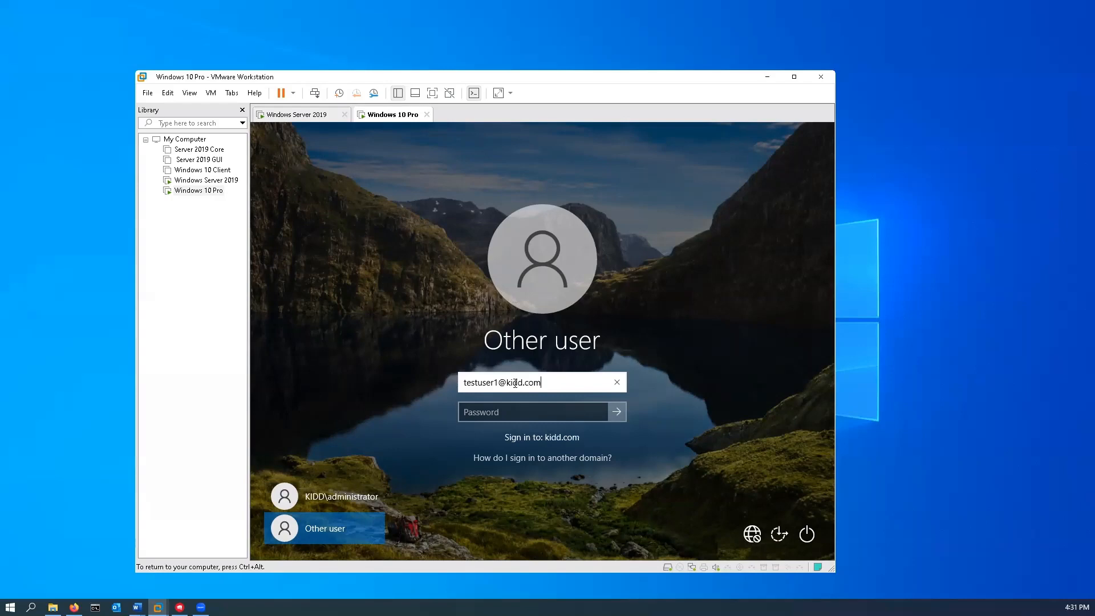
pyautogui.press('Tab')
pyautogui.write('****')
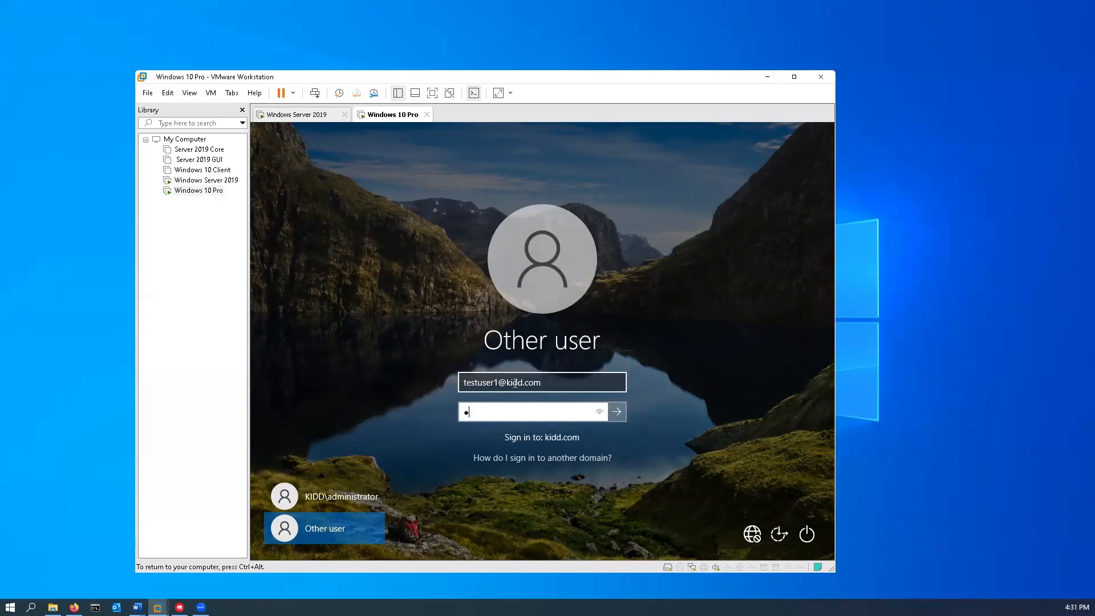
pyautogui.press('Return')
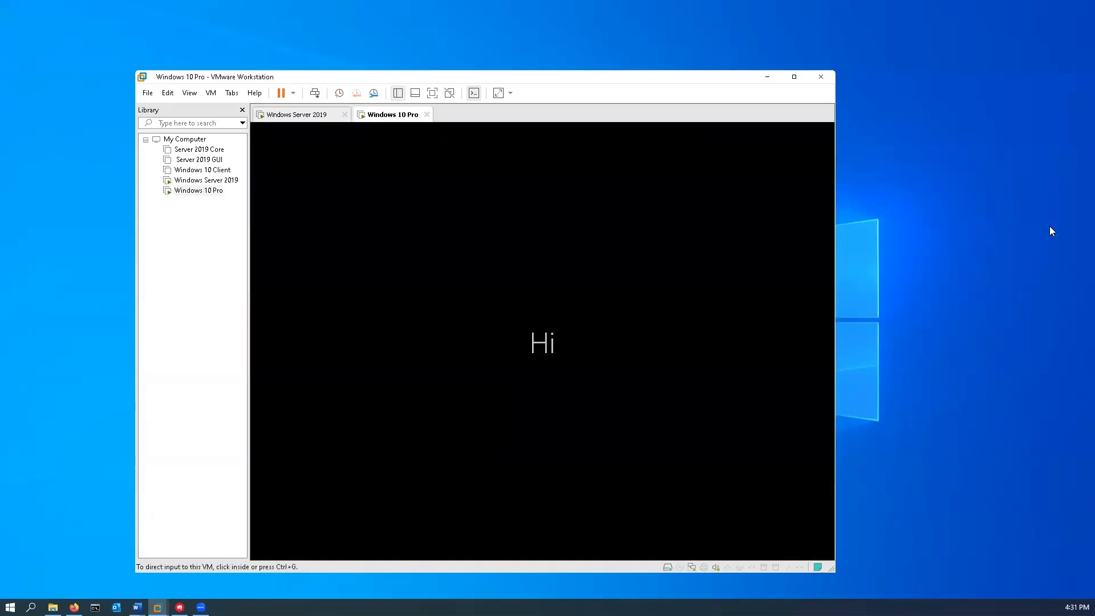
# - Switch back to the server and start a new user in the Marketting OU
pyautogui.click(310, 115)
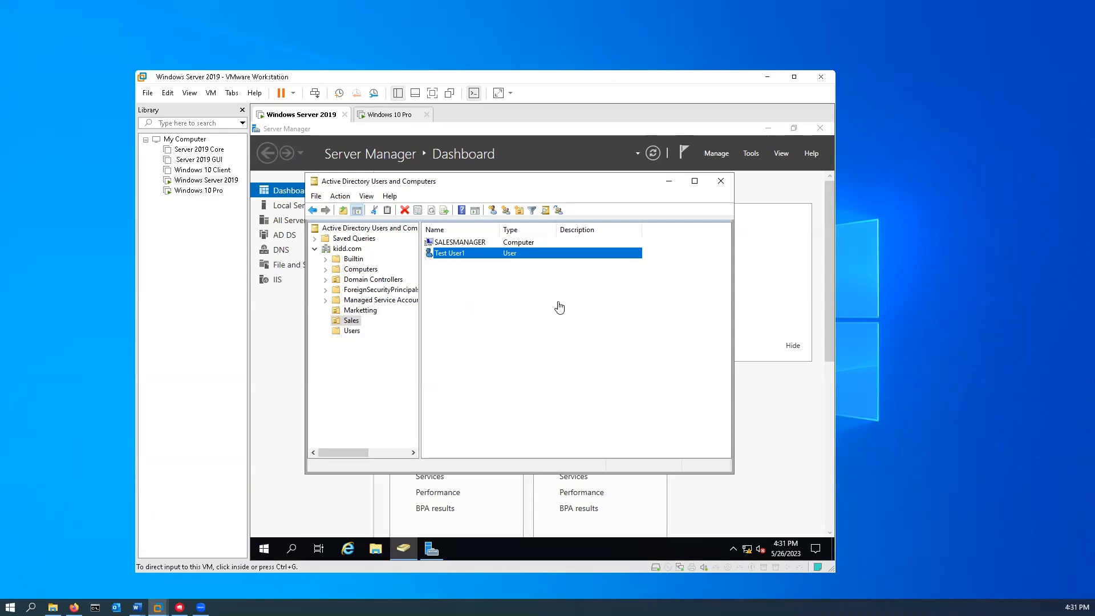
pyautogui.click(361, 311)
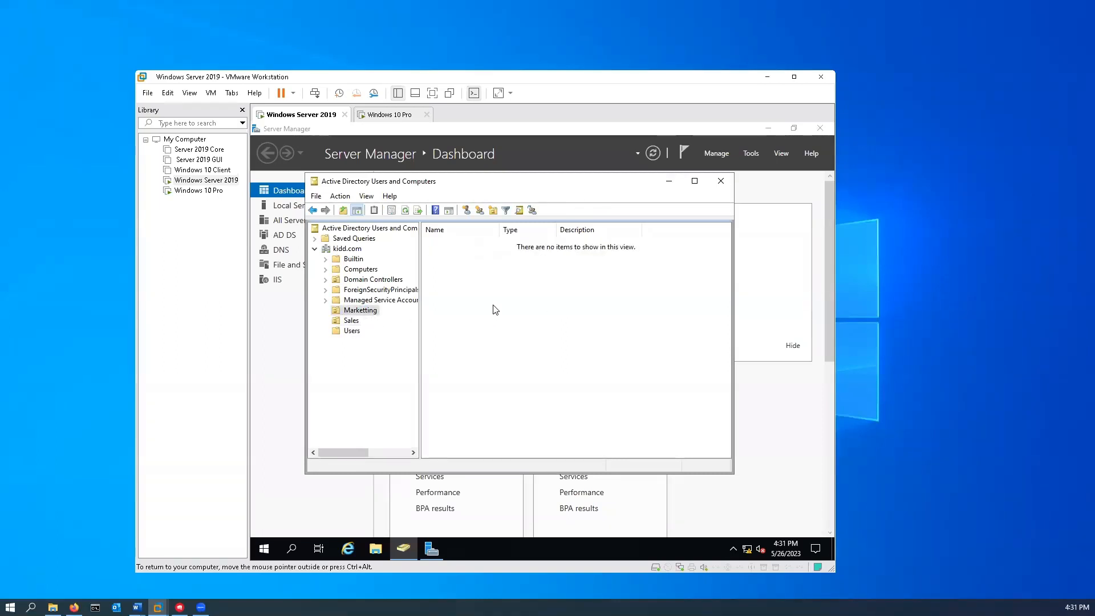
pyautogui.rightClick(499, 280)
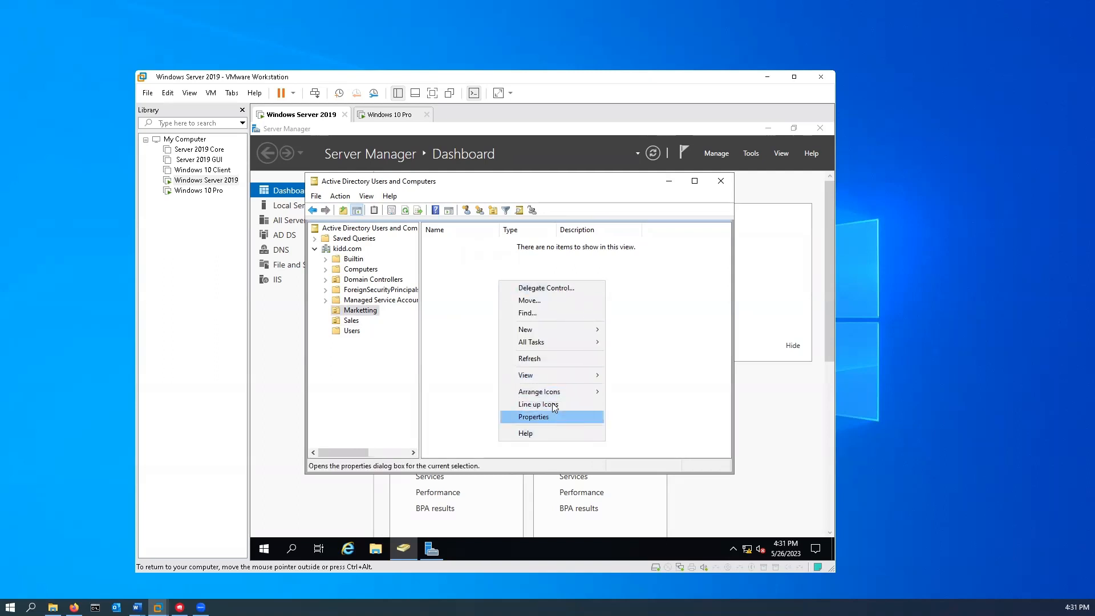
pyautogui.moveTo(561, 333)
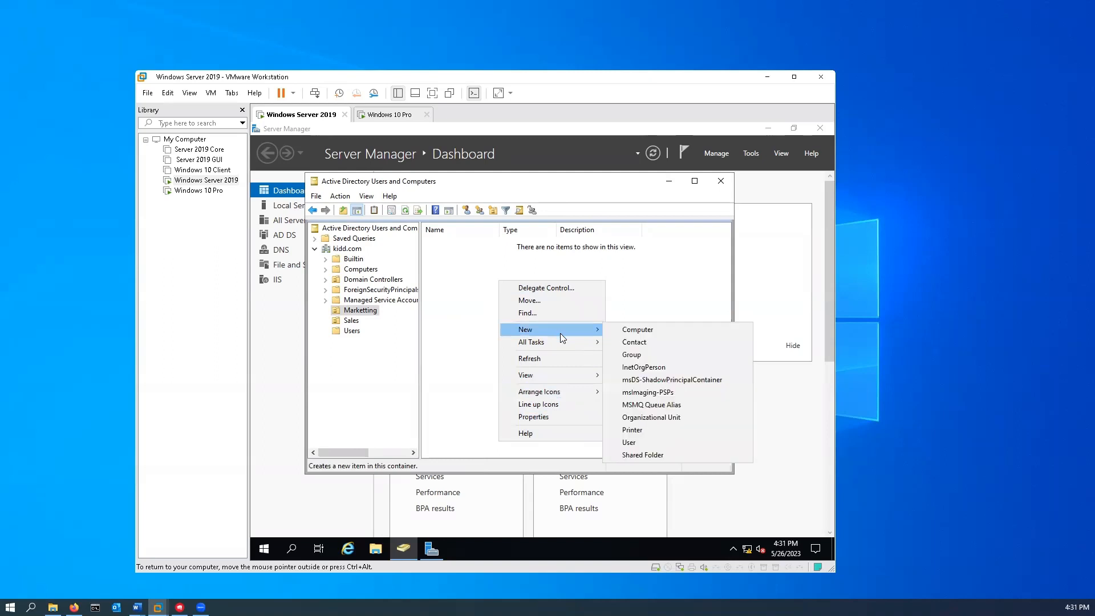
pyautogui.click(641, 442)
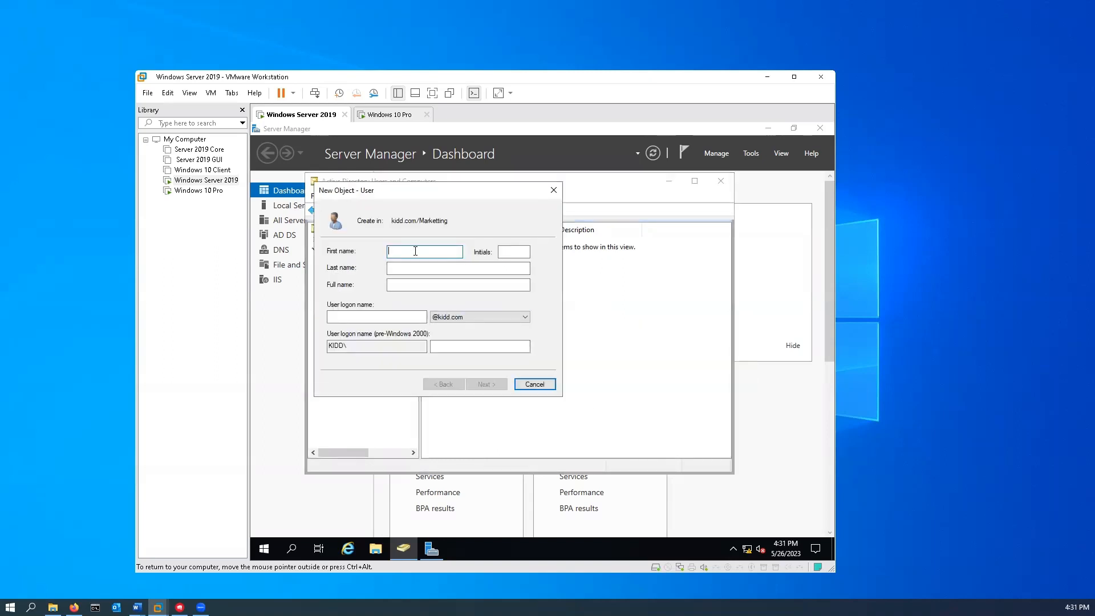
# - Enter first name Marketting, last name User, and the logon name
pyautogui.write('Marketting')
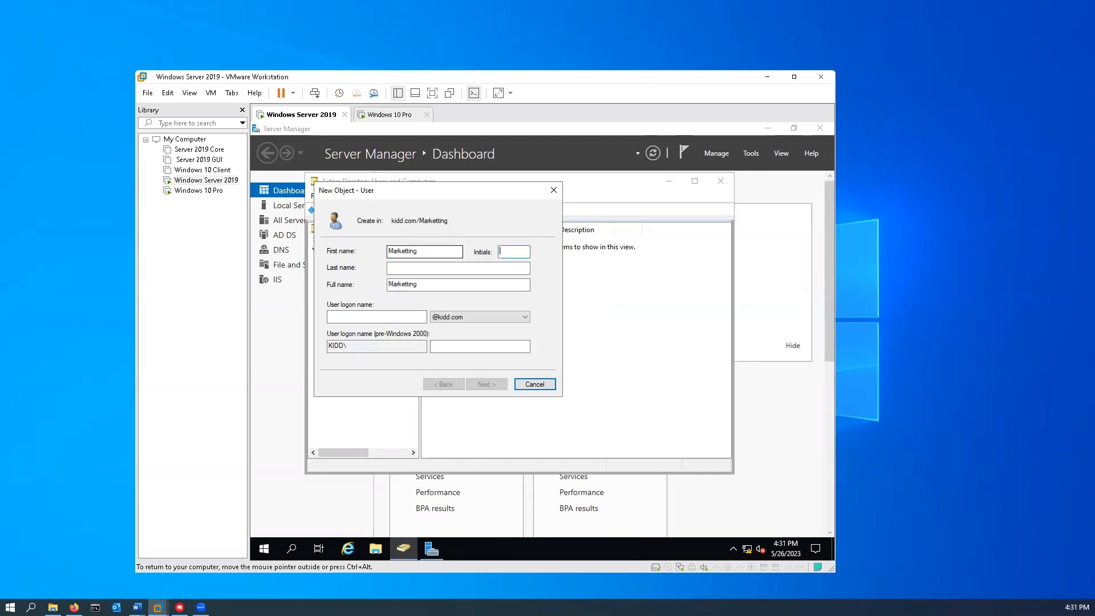
pyautogui.press('Tab')
pyautogui.write('User')
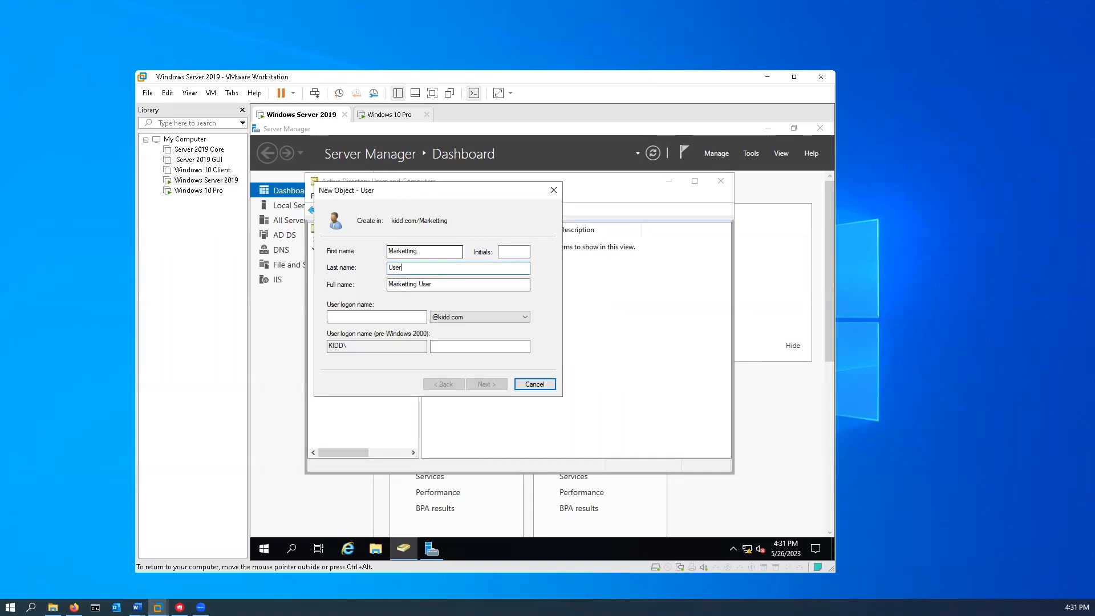
pyautogui.press('Tab')
pyautogui.press('Tab')
pyautogui.write('Marketinguser')
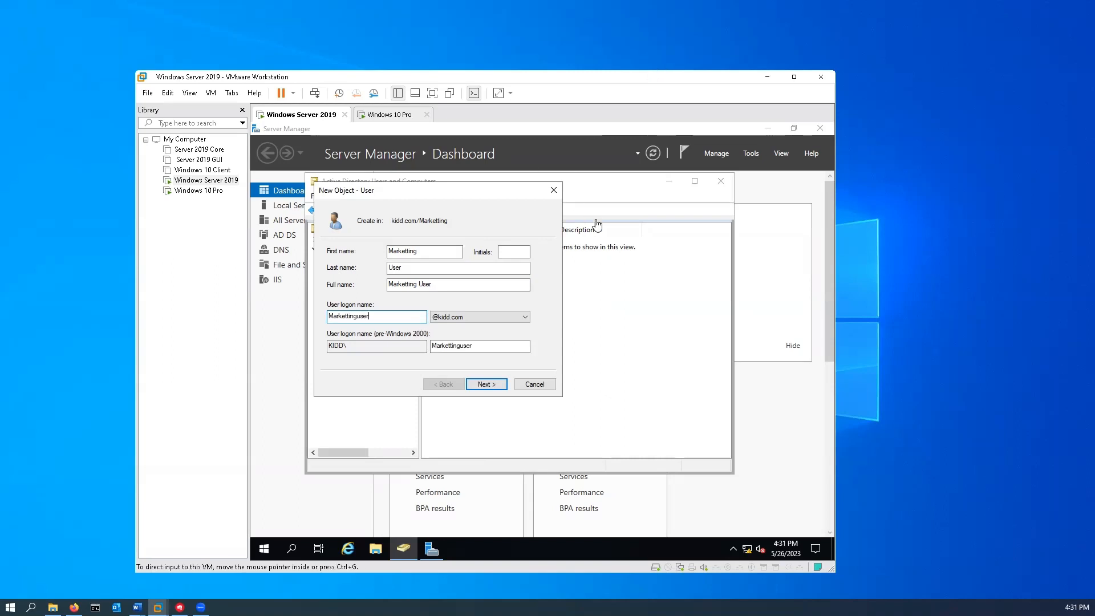
# - Set the password as never expiring and unchangeable by the user, and finish creating the account
pyautogui.click(499, 389)
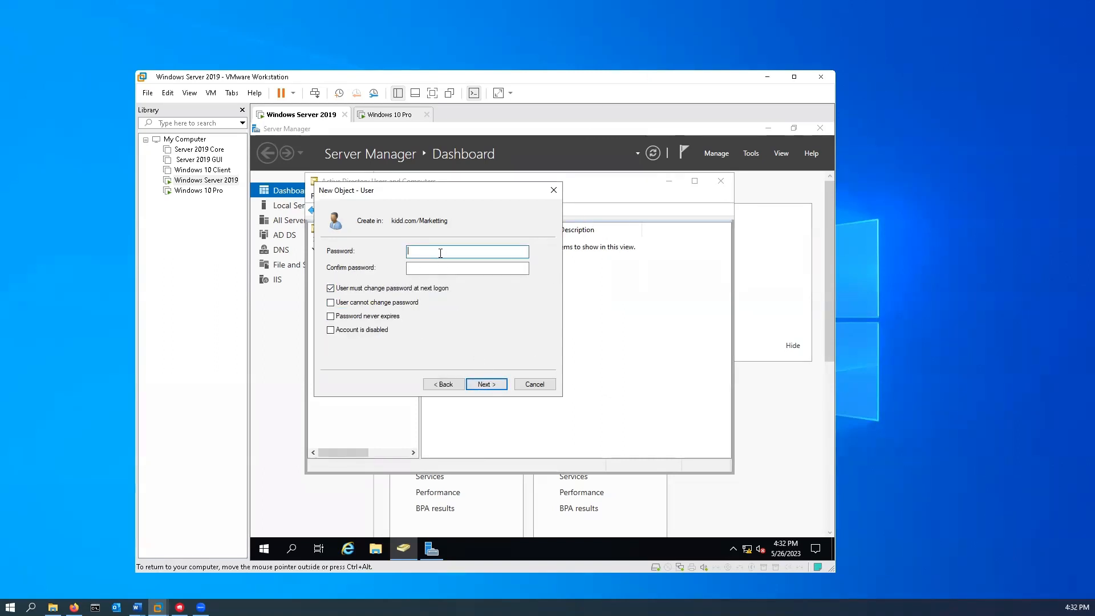
pyautogui.write('••••••••••')
pyautogui.click(408, 268)
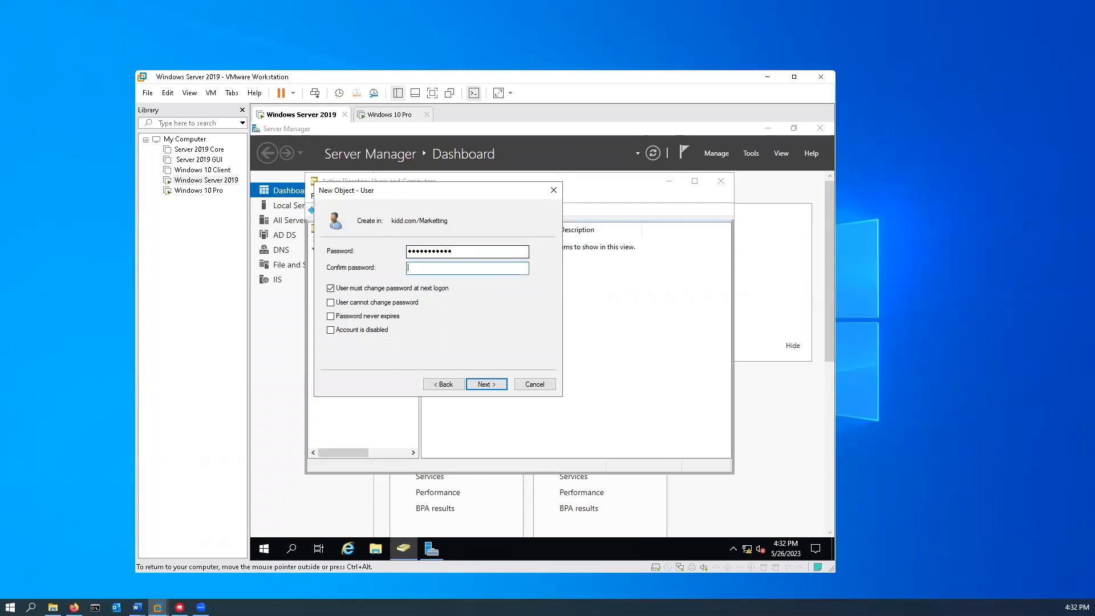
pyautogui.write('••••••••••')
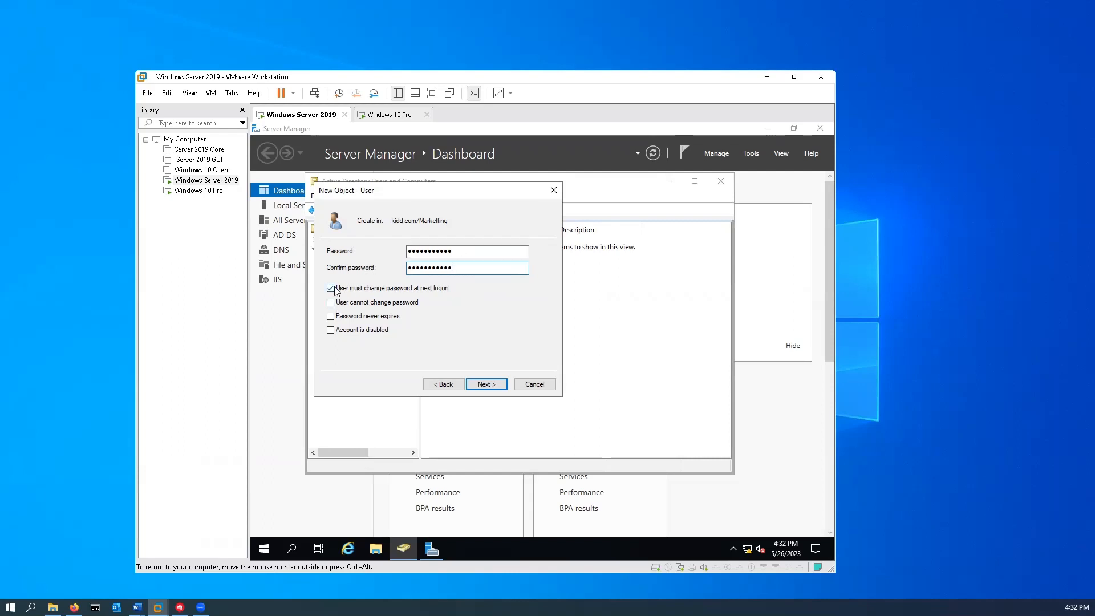
pyautogui.click(330, 288)
pyautogui.click(331, 302)
pyautogui.click(331, 316)
pyautogui.click(503, 388)
pyautogui.click(502, 383)
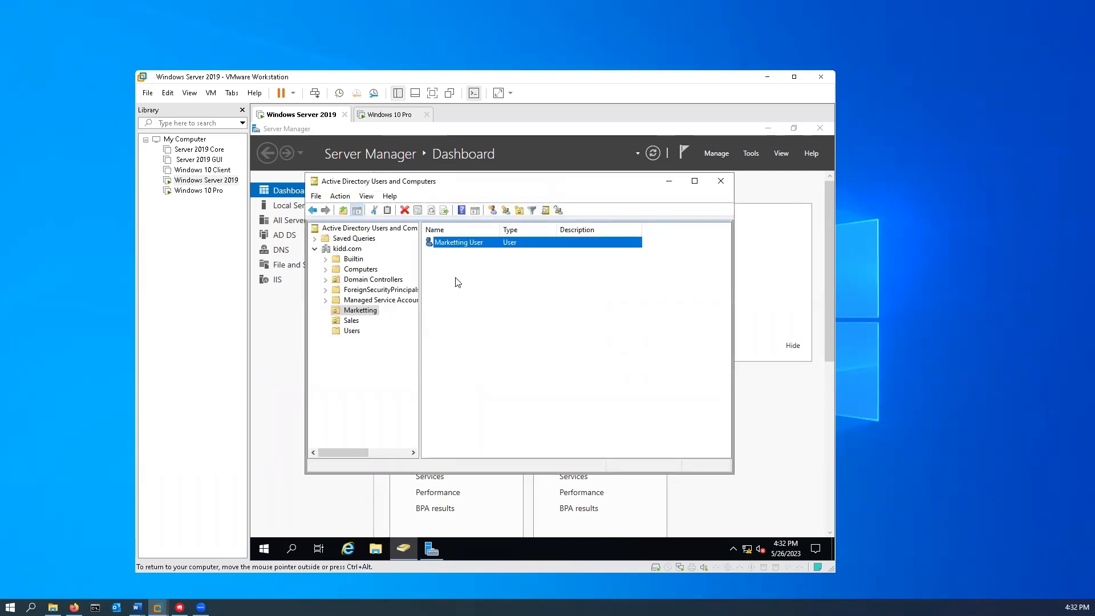
pyautogui.click(351, 322)
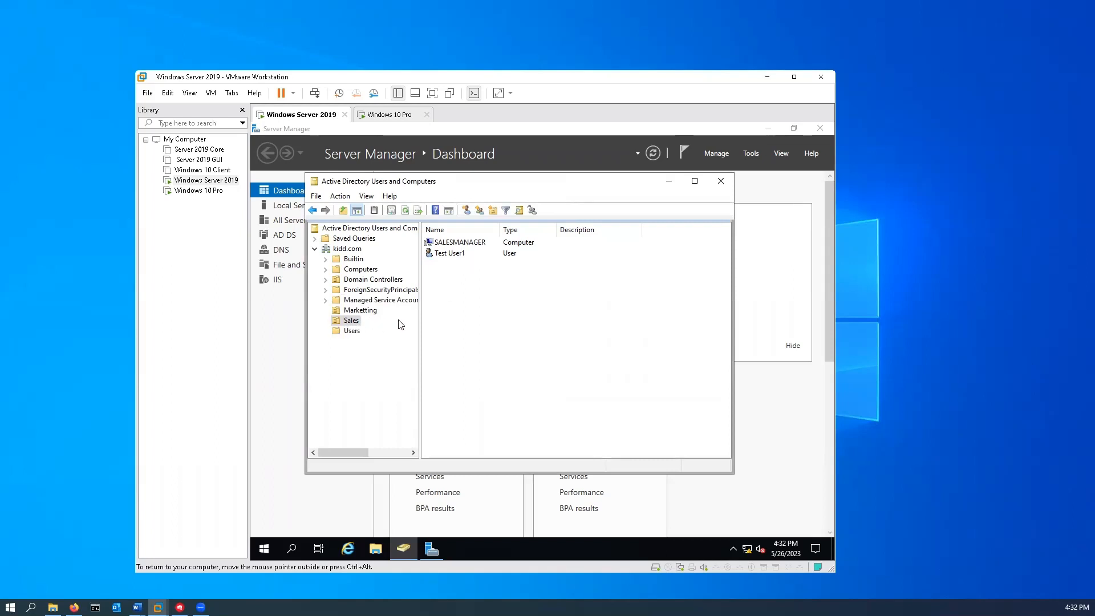
pyautogui.click(393, 117)
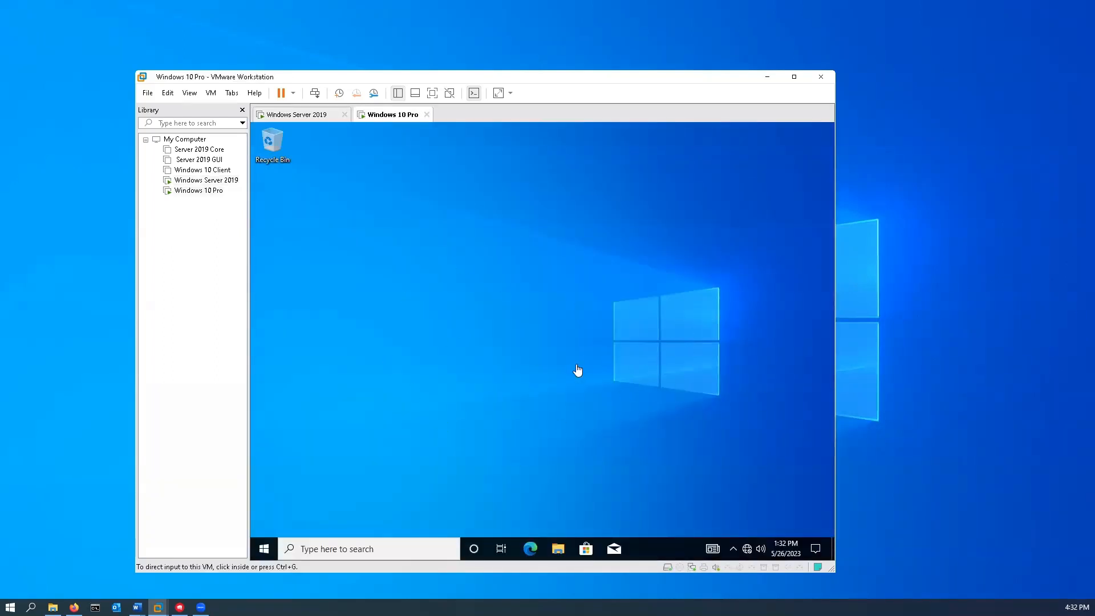
# - Sign out of the administrator account on the Windows 10 VM
pyautogui.click(262, 554)
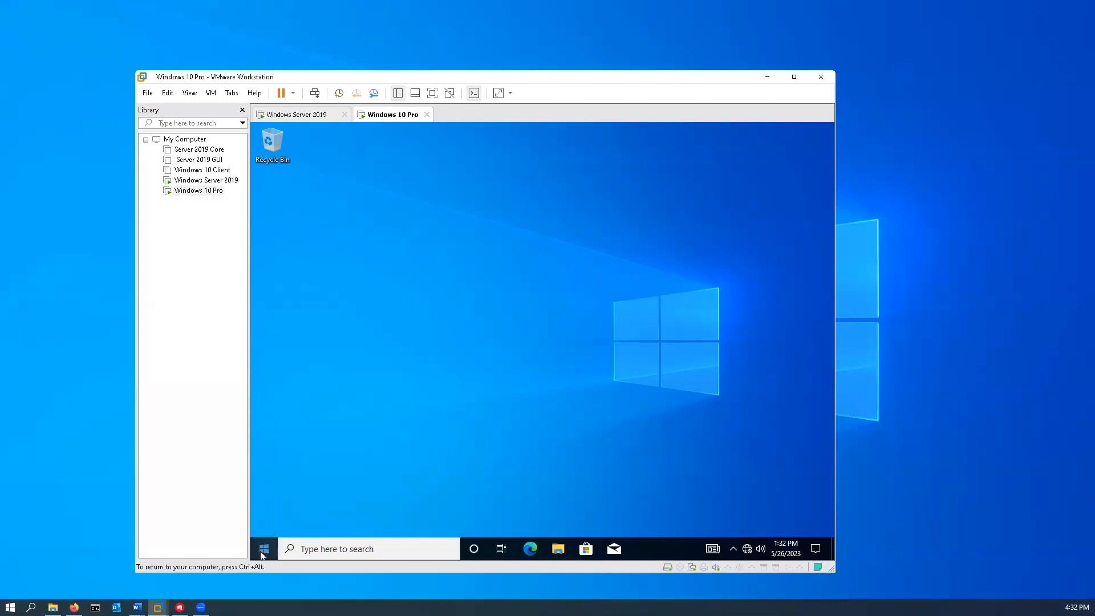
pyautogui.click(264, 552)
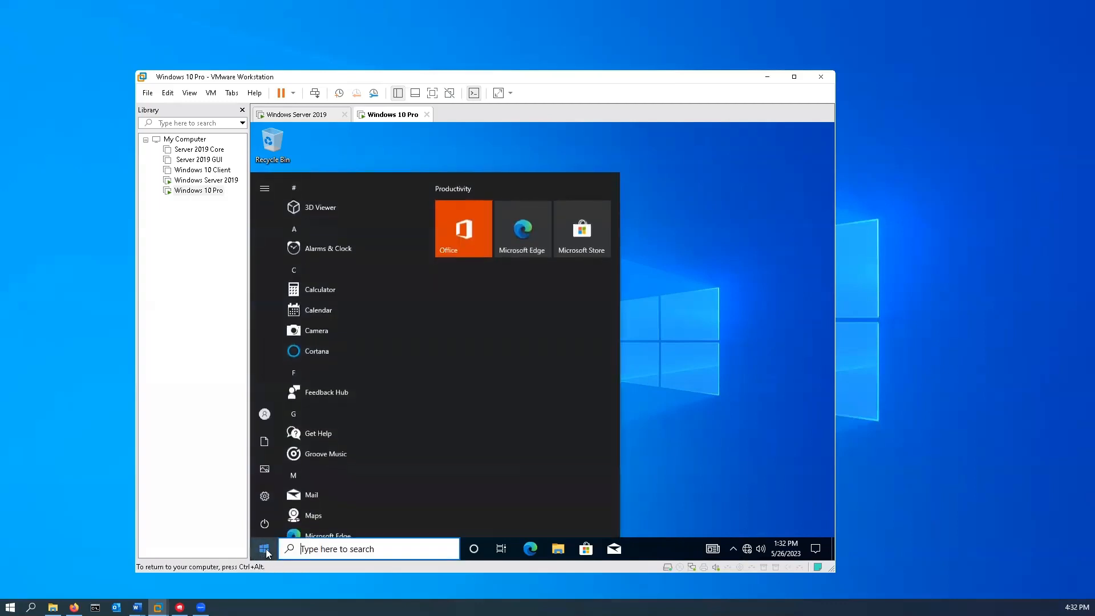
pyautogui.click(262, 413)
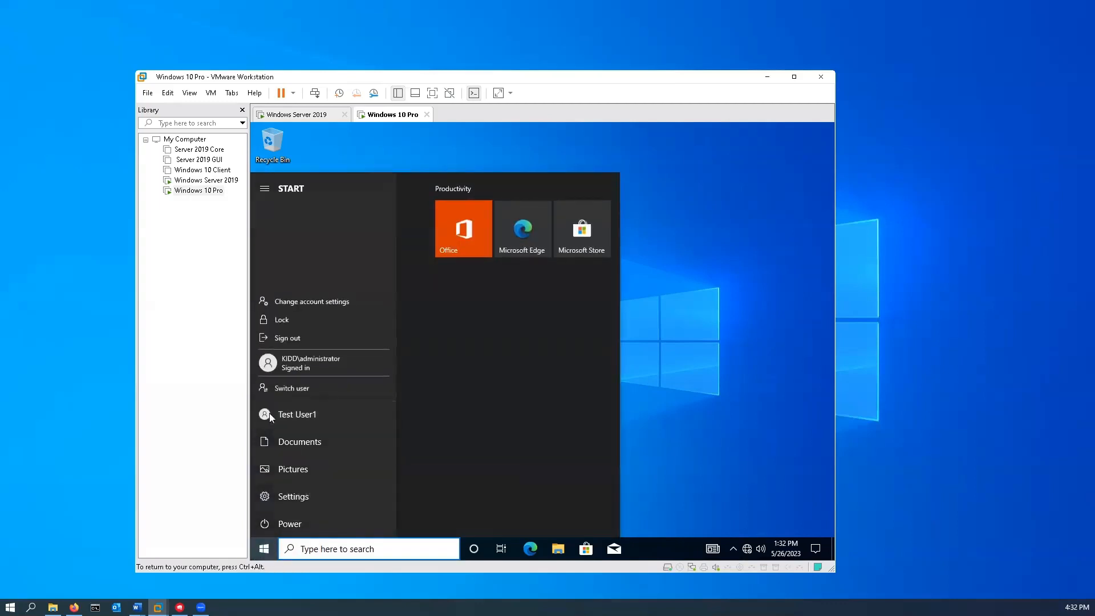
pyautogui.click(303, 336)
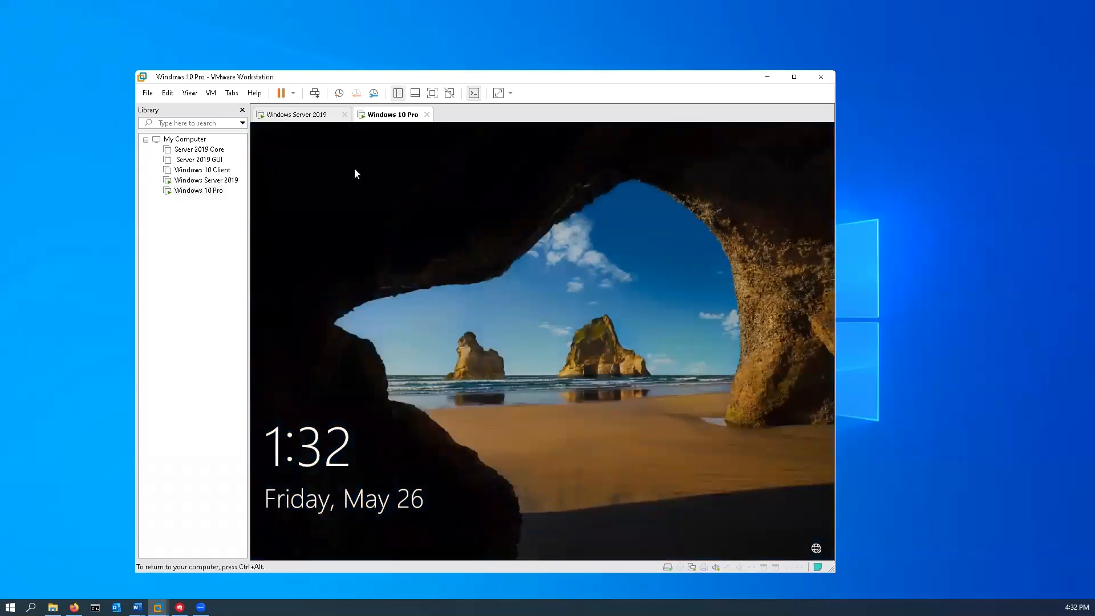
# - Sign in via Other user as the Marketting User domain account with its password
pyautogui.click(354, 125)
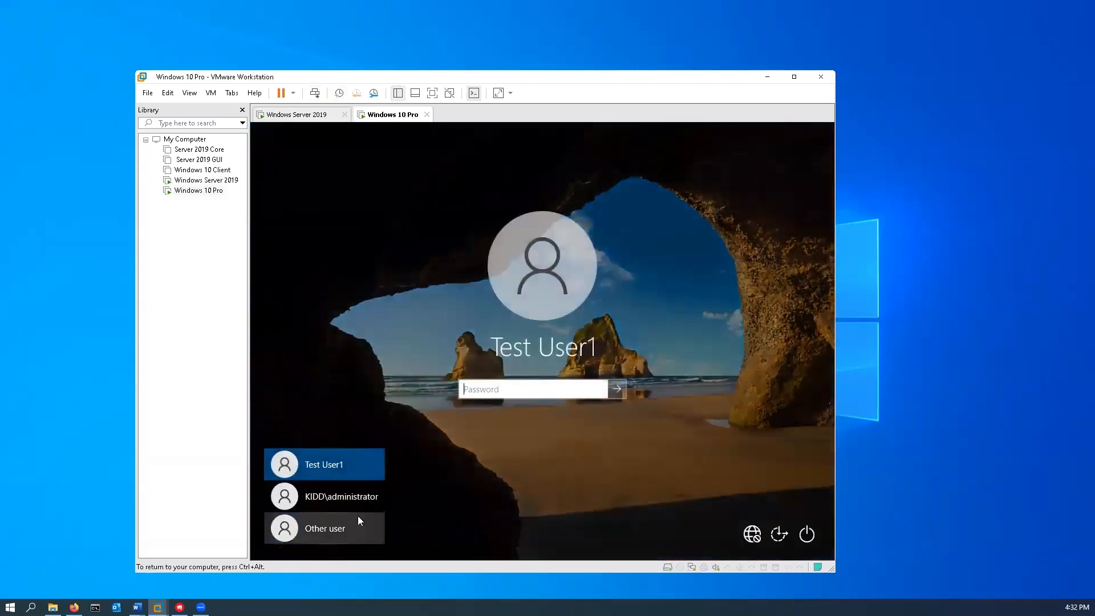
pyautogui.write('********')
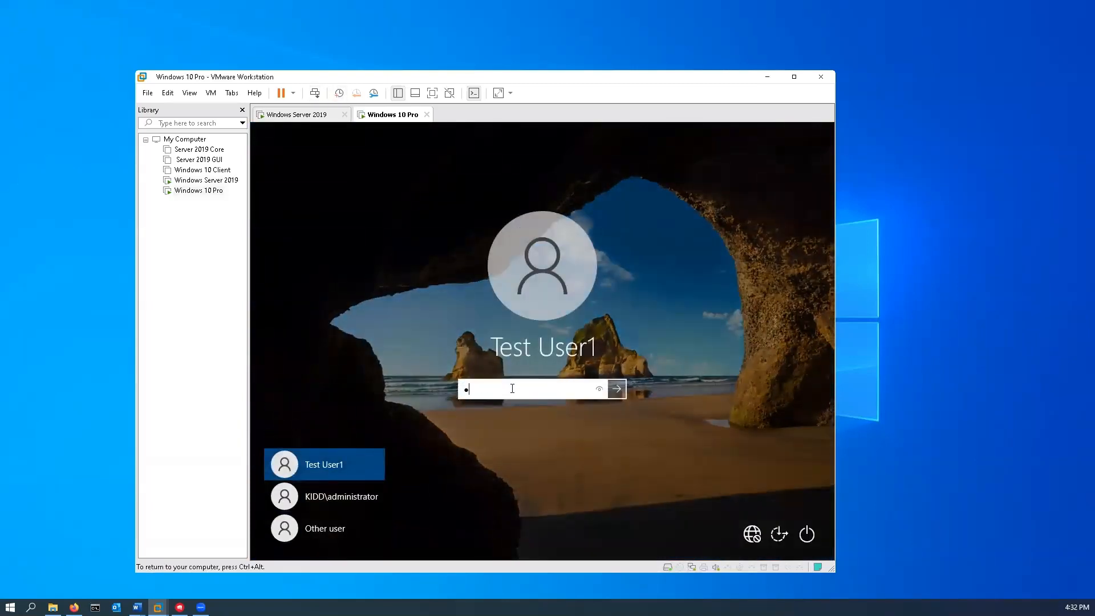
pyautogui.write('**')
pyautogui.click(330, 529)
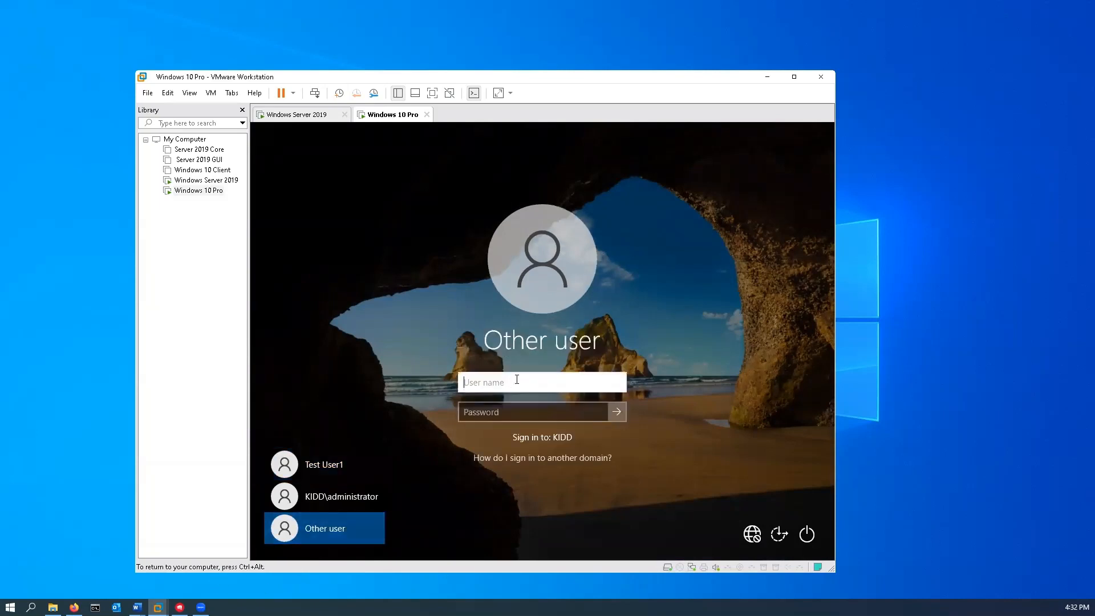
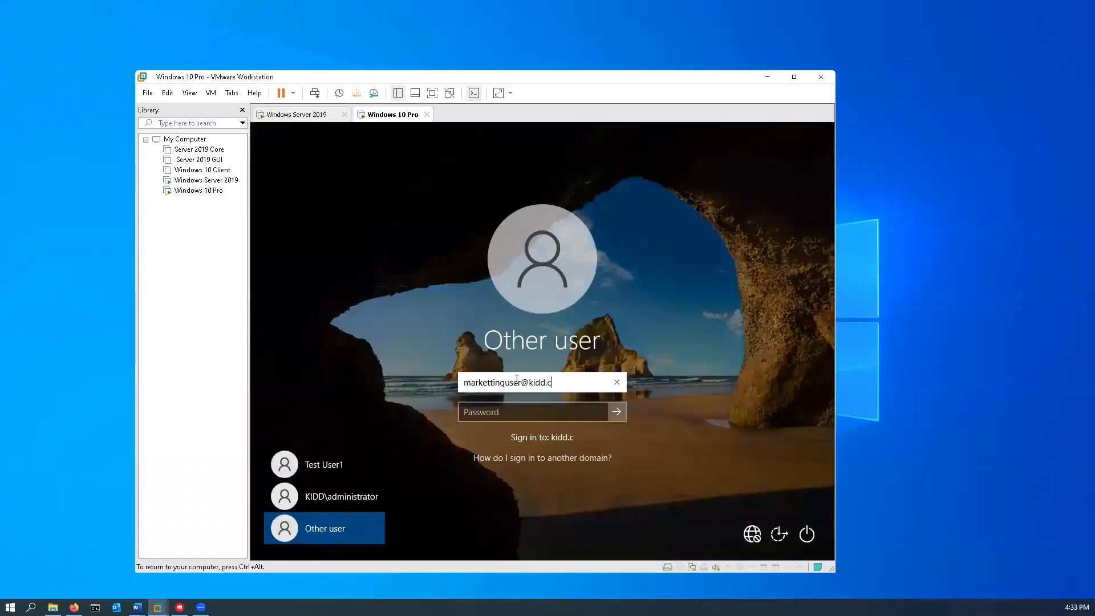
pyautogui.press('Tab')
pyautogui.write('Password01')
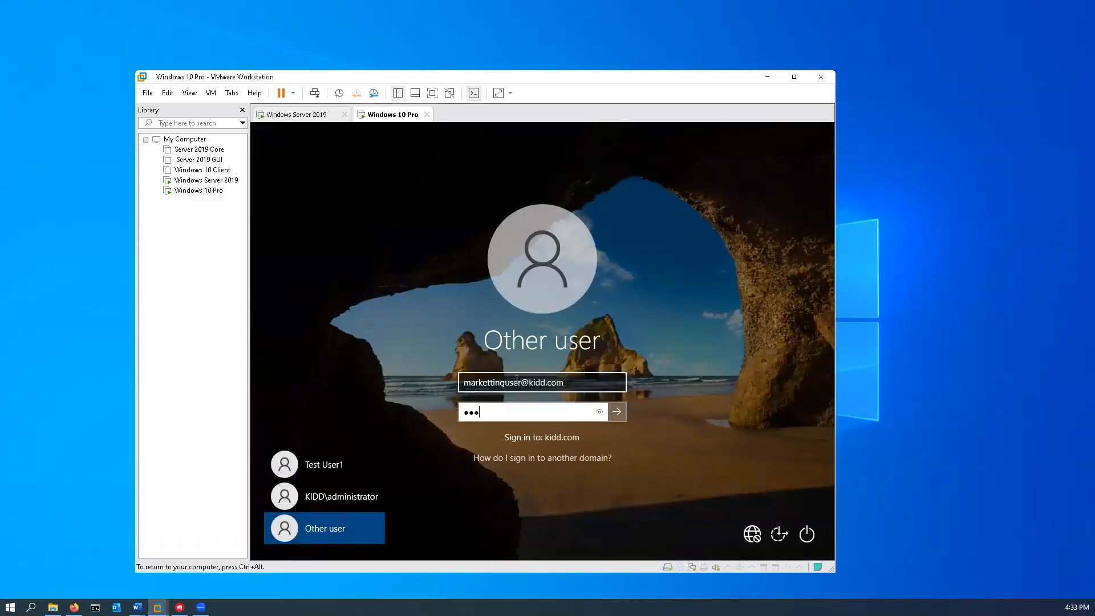
pyautogui.press('Return')
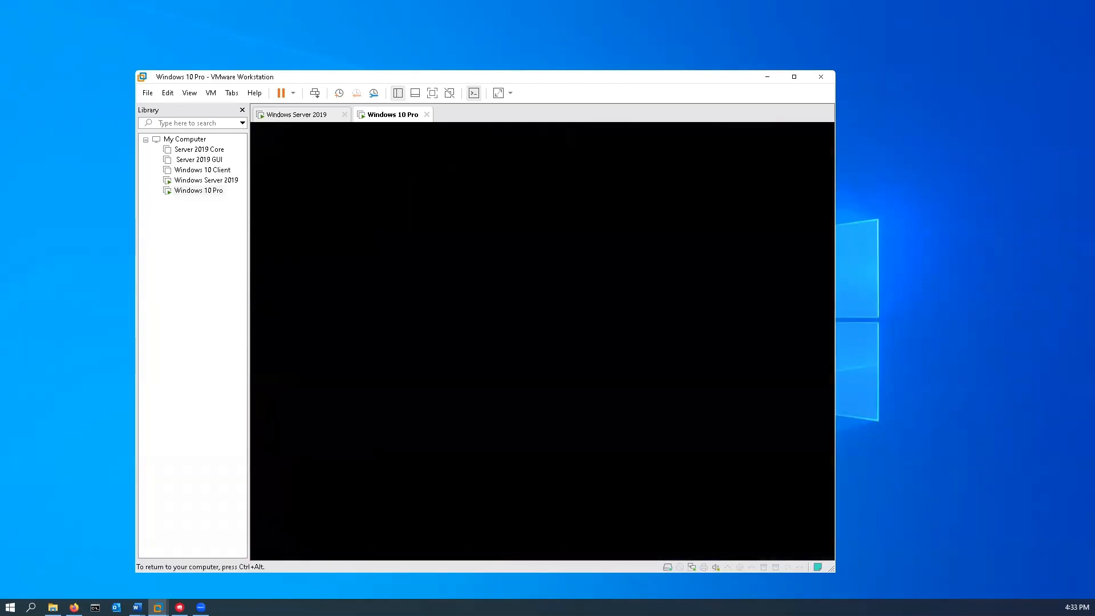
# - On Windows Server 2019, browse the Marketting, Computers and Sales containers to confirm Marketting User
pyautogui.click(318, 116)
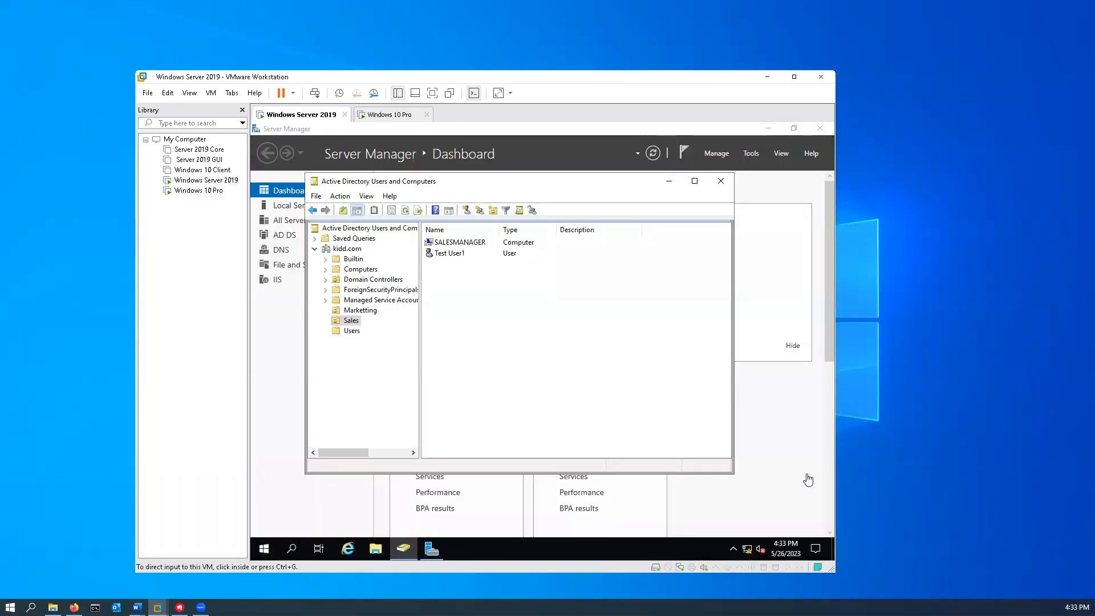
pyautogui.click(358, 311)
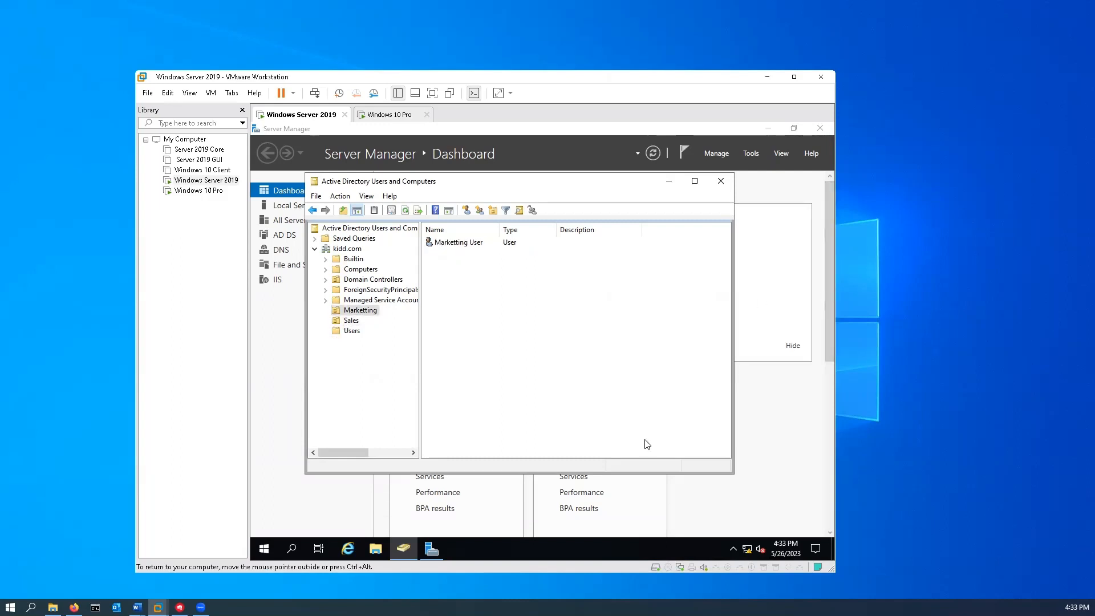
pyautogui.click(361, 270)
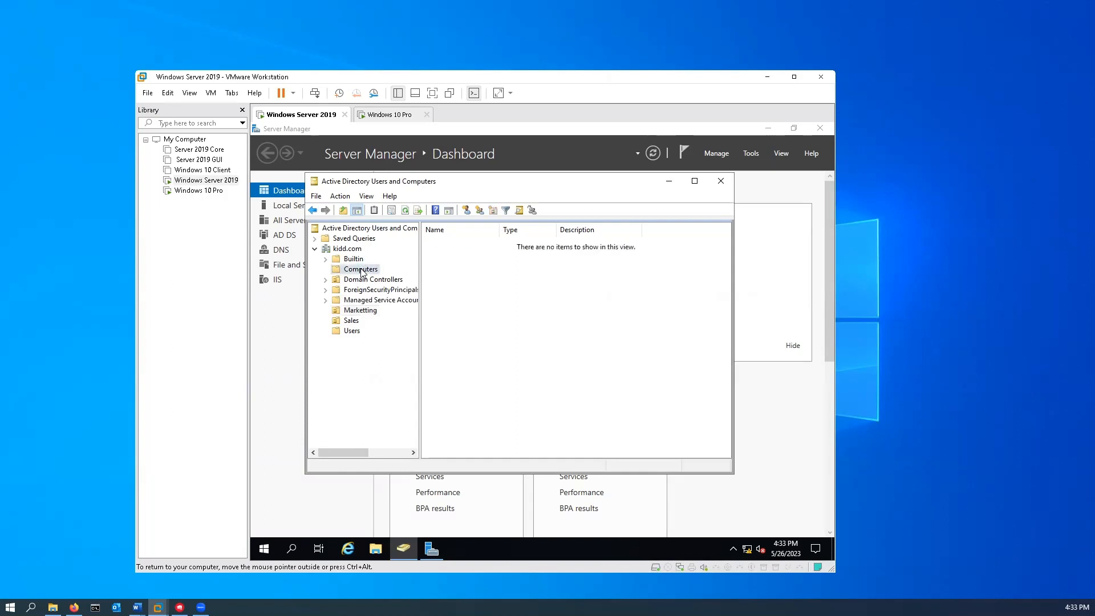
pyautogui.click(350, 321)
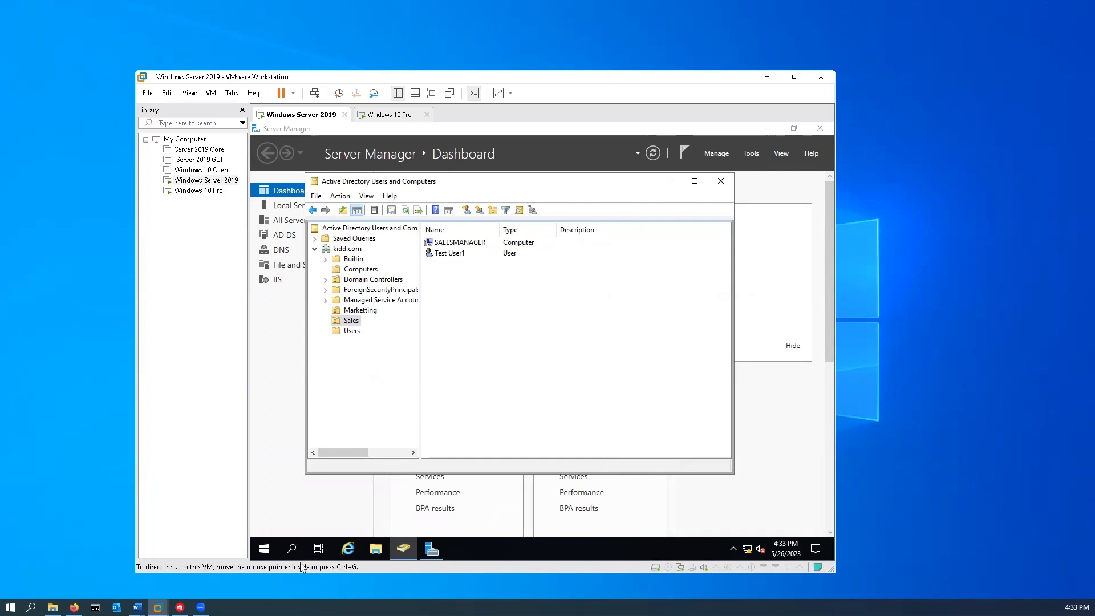
pyautogui.click(291, 549)
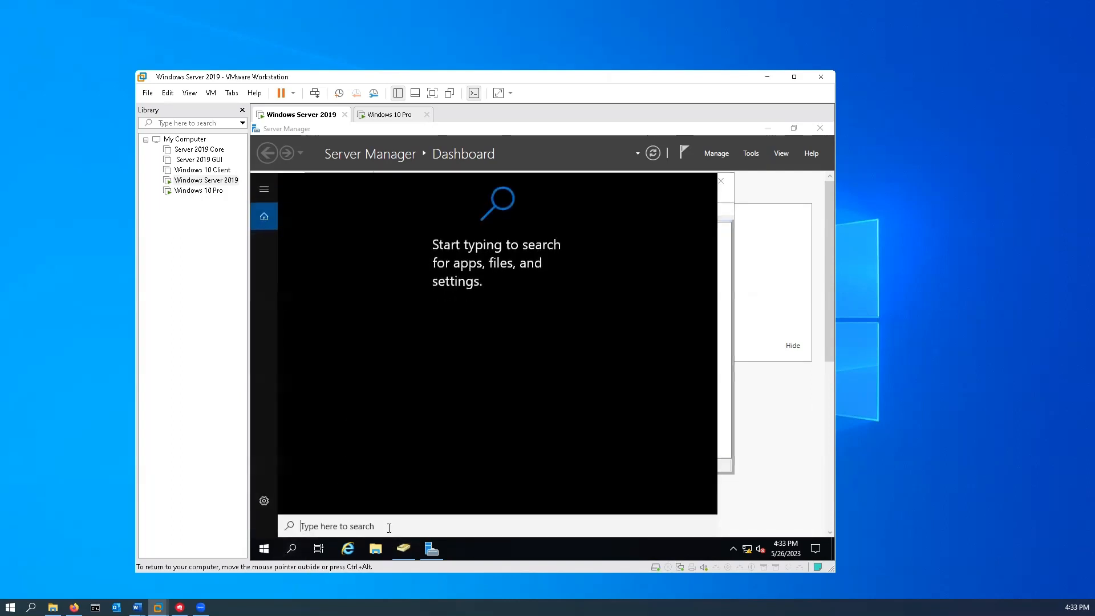
# - Launch Group Policy Management and open kidd.com's Default Domain Policy in the editor
pyautogui.write('Group')
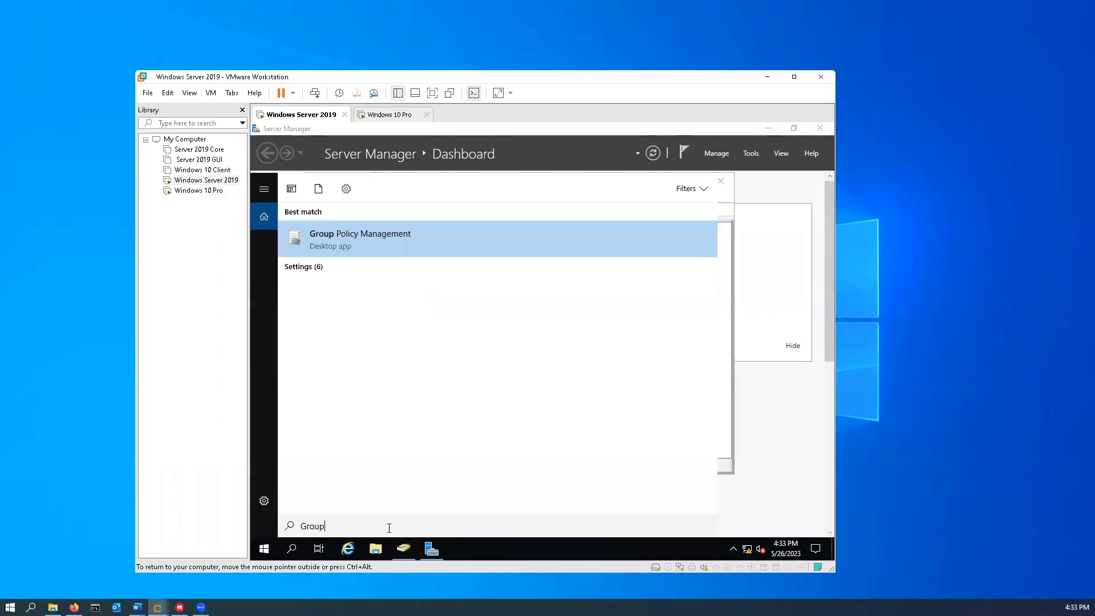
pyautogui.click(367, 245)
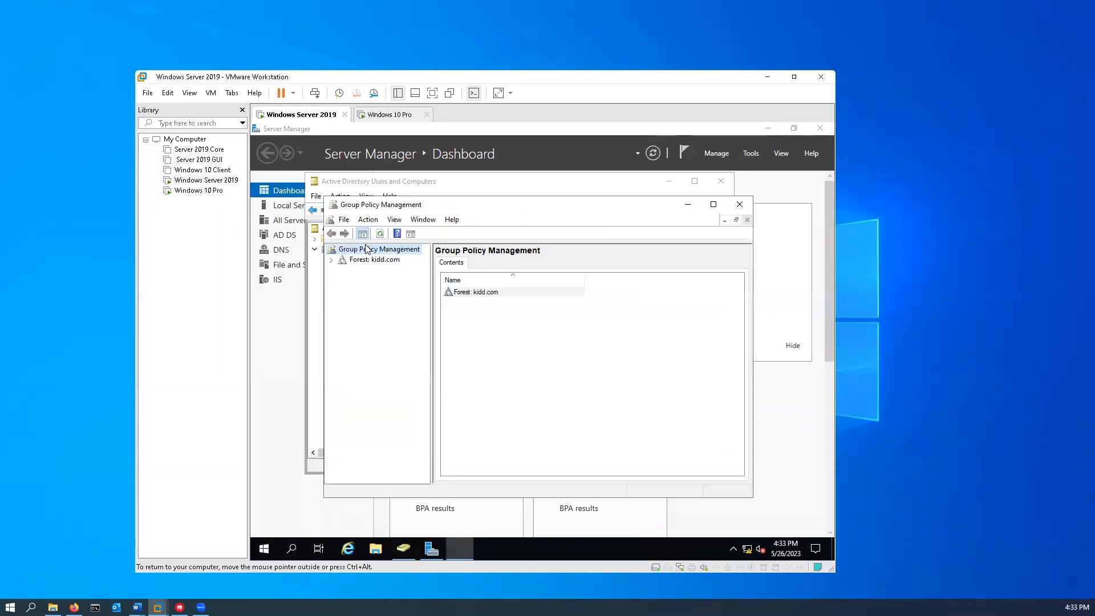
pyautogui.click(331, 260)
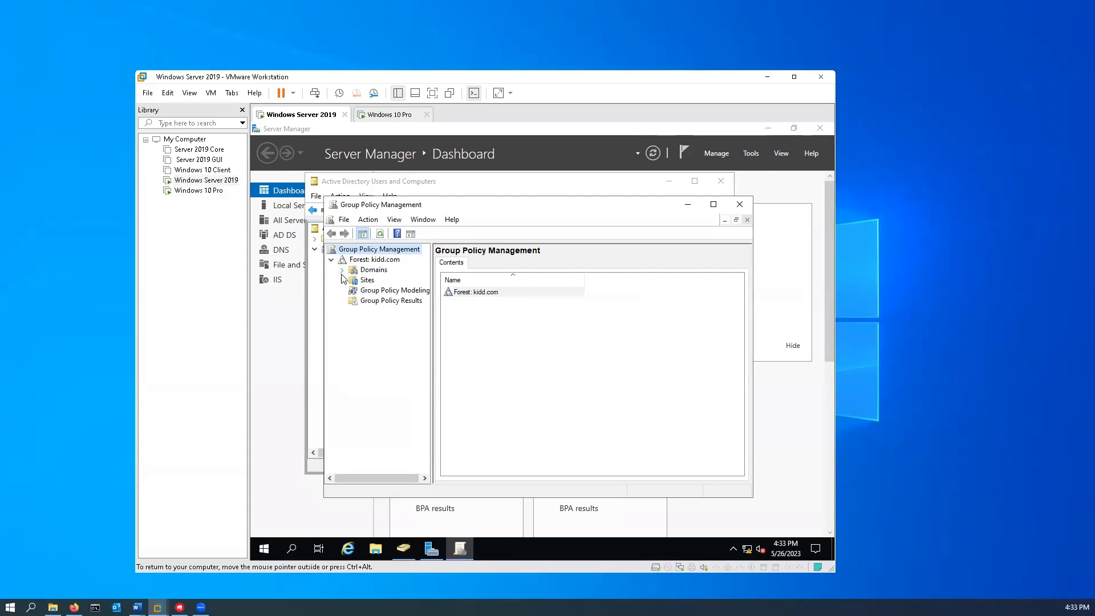
pyautogui.click(342, 270)
pyautogui.click(353, 280)
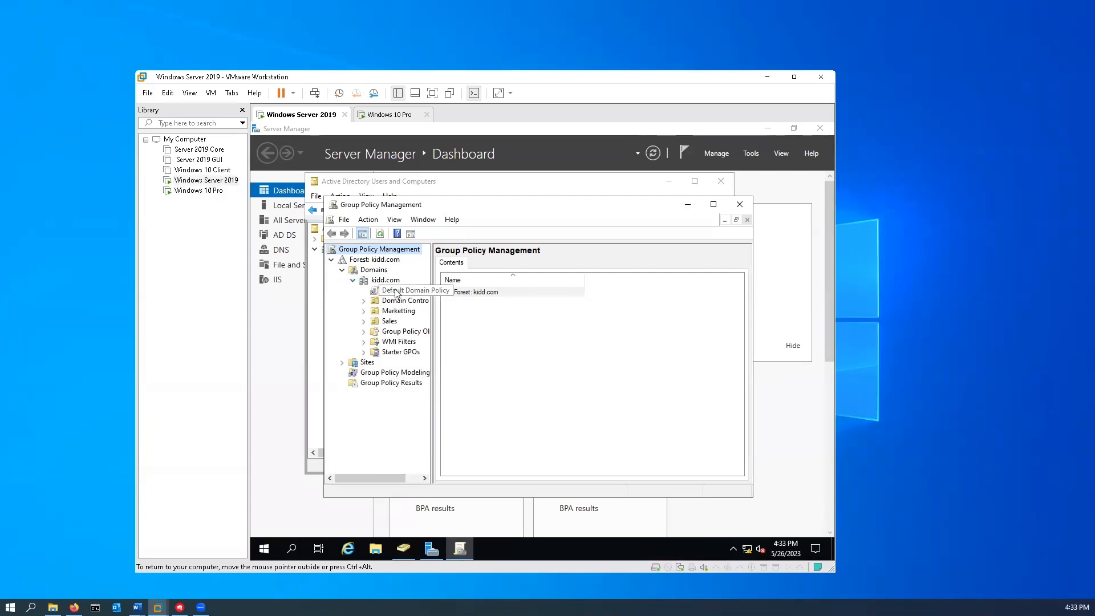
pyautogui.click(395, 291)
pyautogui.click(620, 376)
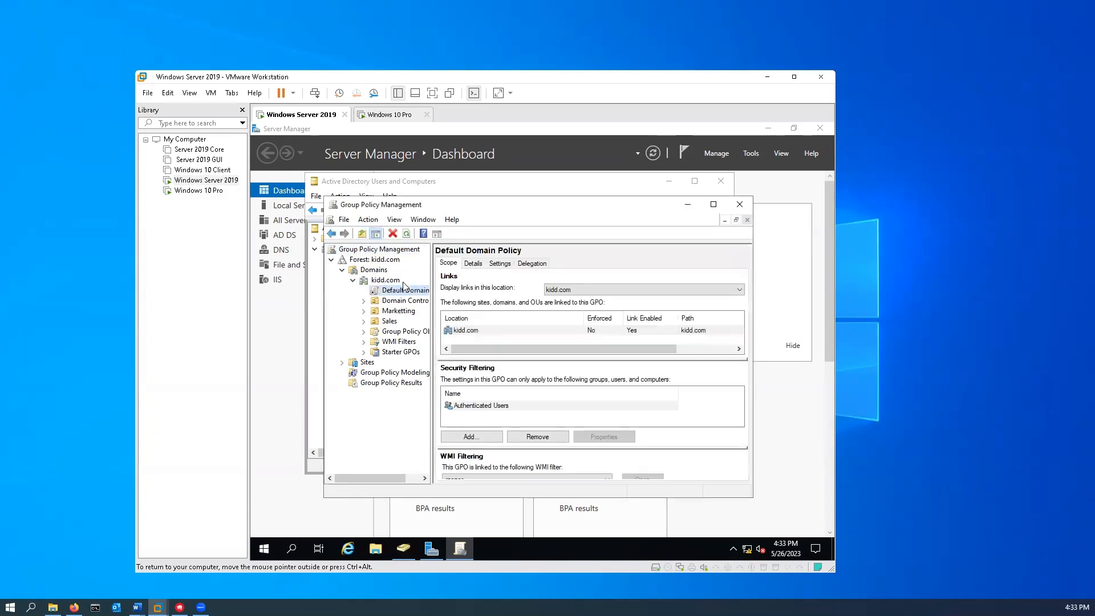
pyautogui.rightClick(404, 291)
pyautogui.click(449, 298)
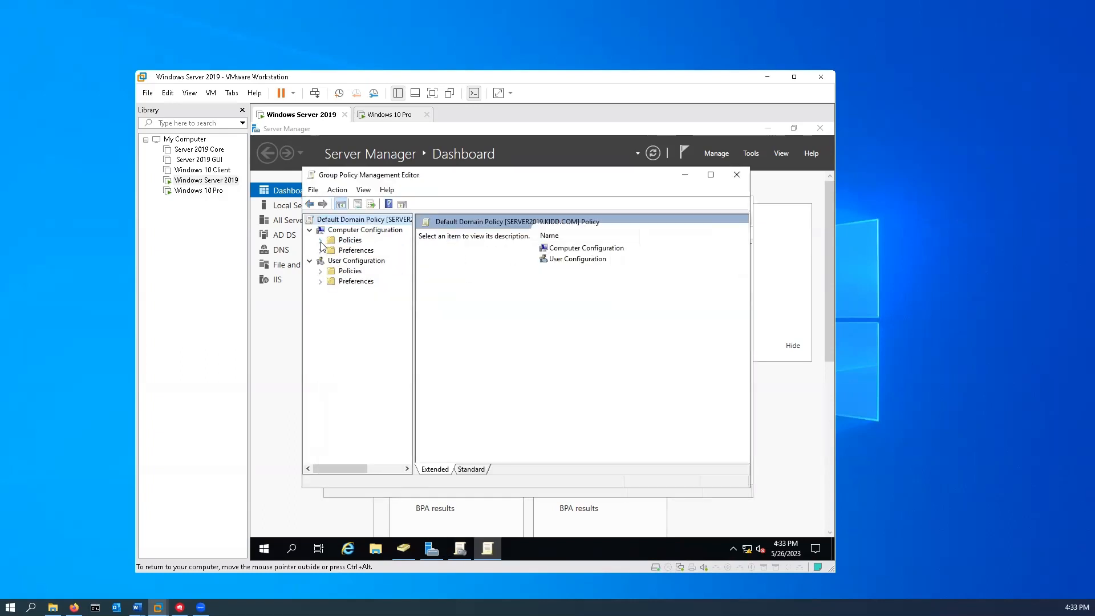
# - Under Account Policies > Password Policy, set Minimum password length to 7 characters
pyautogui.click(321, 240)
pyautogui.click(331, 261)
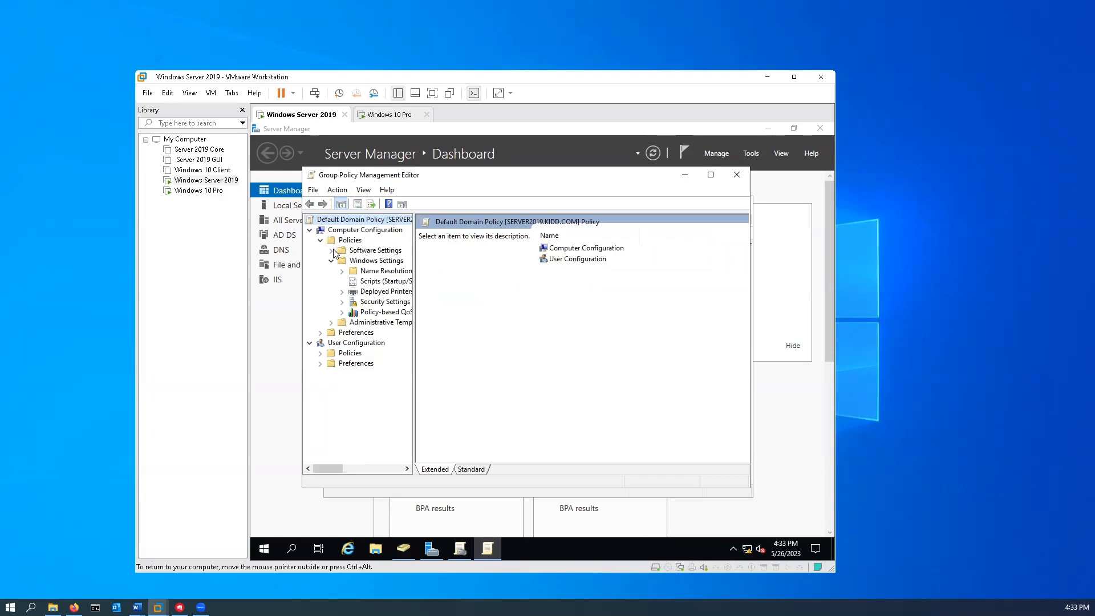
pyautogui.click(373, 304)
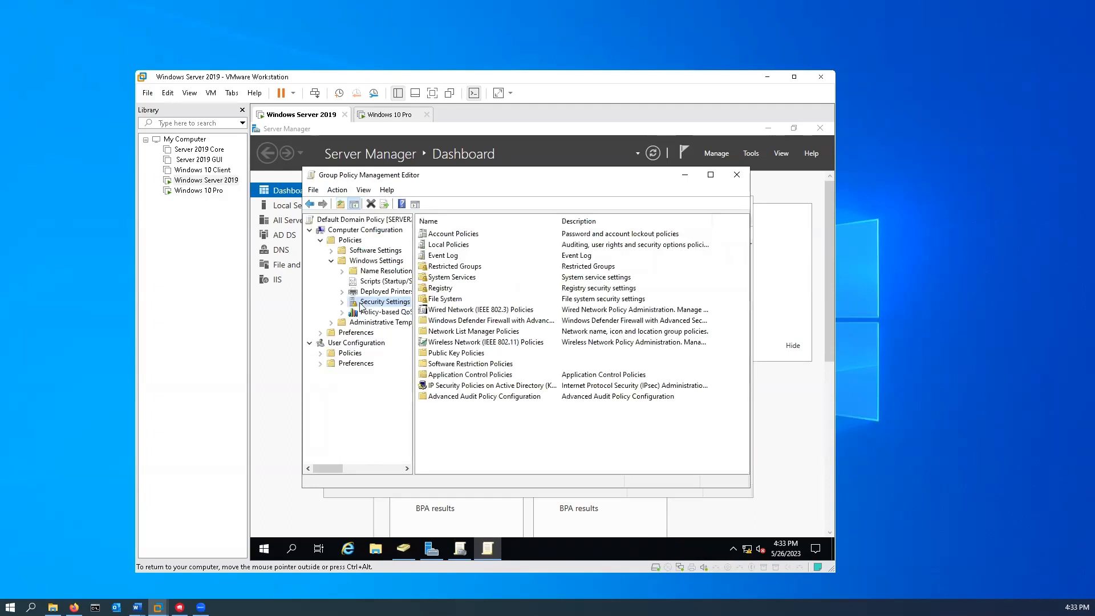
pyautogui.doubleClick(456, 235)
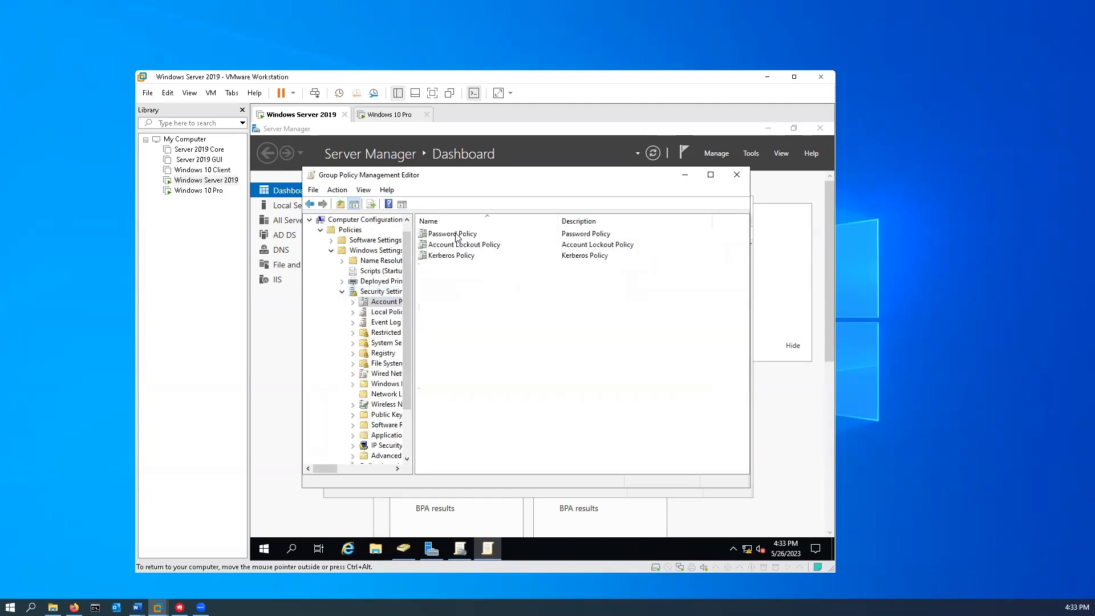
pyautogui.doubleClick(456, 235)
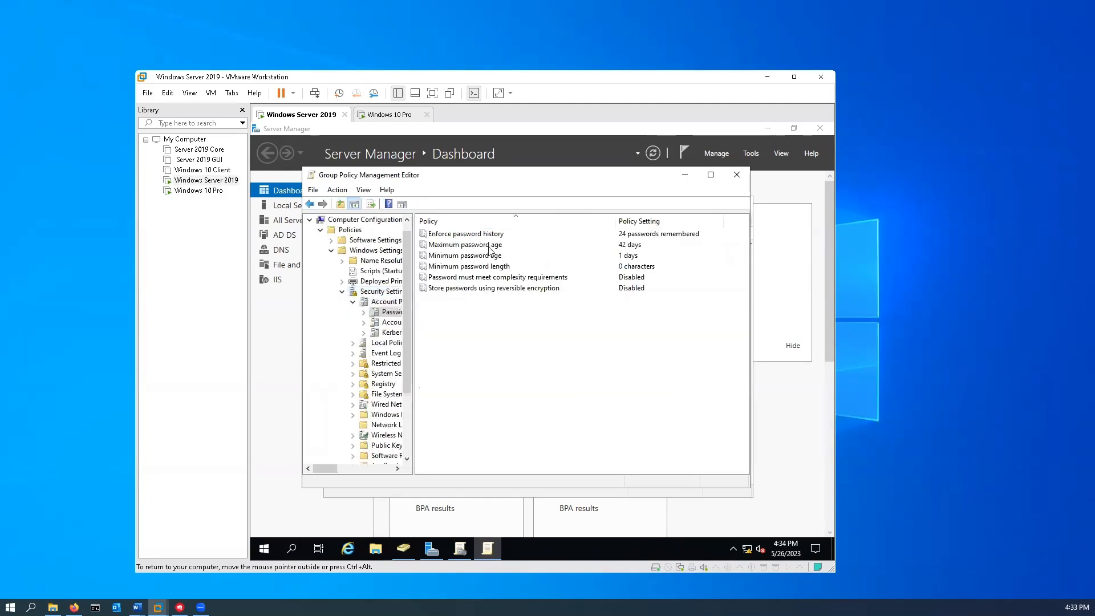
pyautogui.click(454, 269)
pyautogui.doubleClick(453, 268)
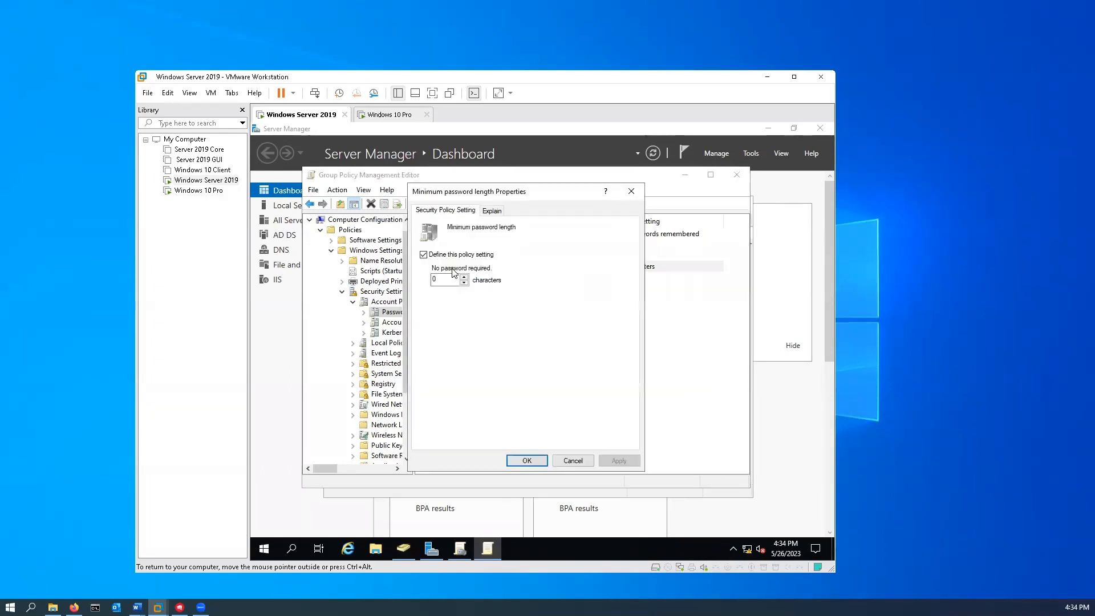
pyautogui.click(465, 277)
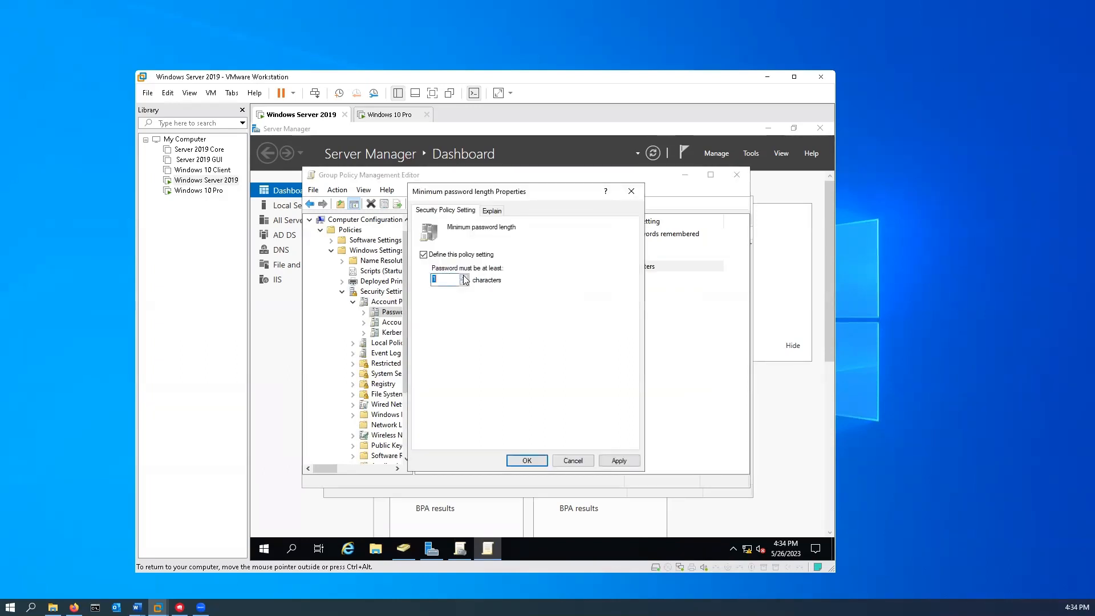
pyautogui.click(464, 276)
pyautogui.click(465, 277)
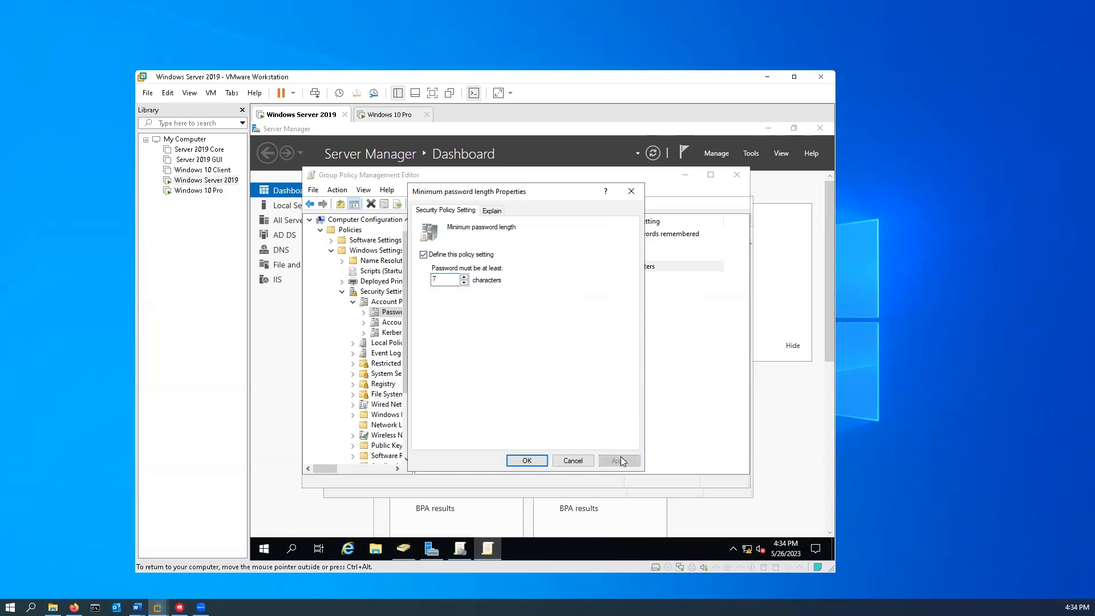
pyautogui.click(527, 460)
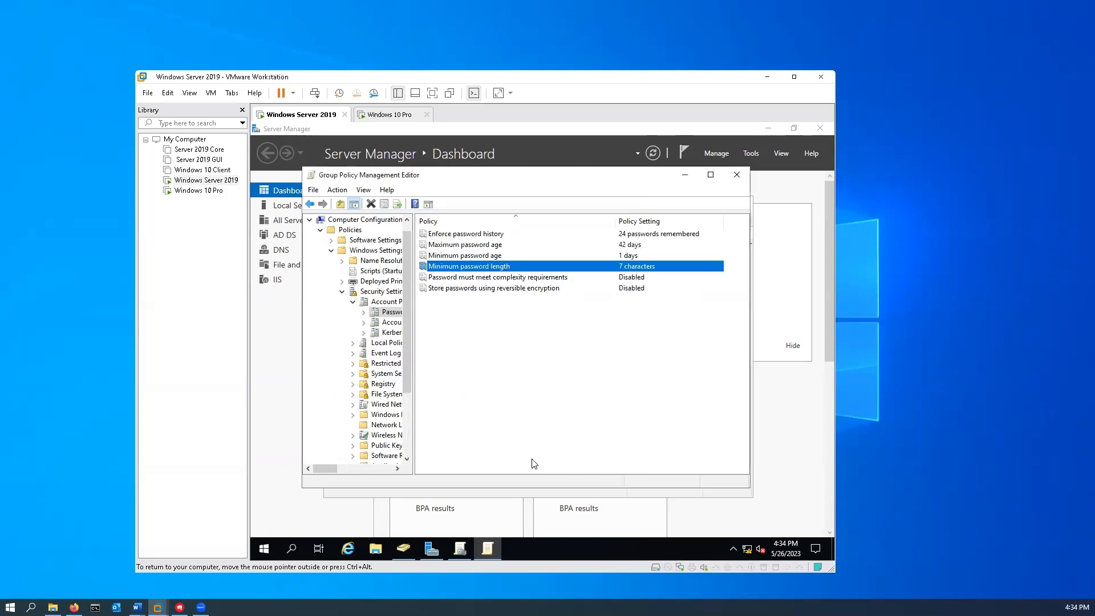
# - Close the policy editor, Group Policy Management, ADUC and Server Manager
pyautogui.click(738, 180)
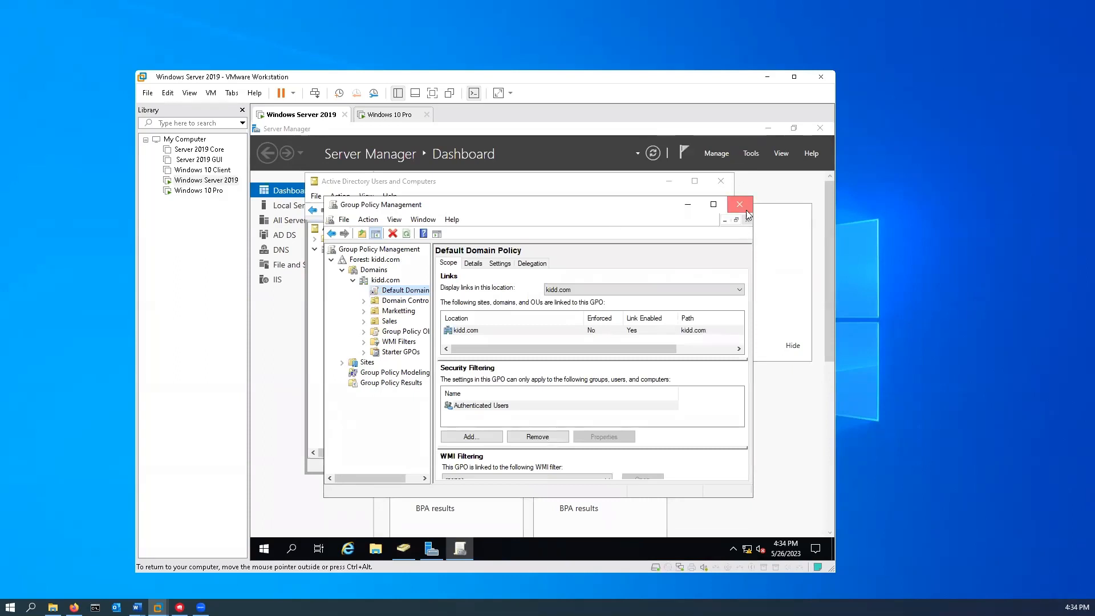
pyautogui.click(747, 215)
pyautogui.click(722, 182)
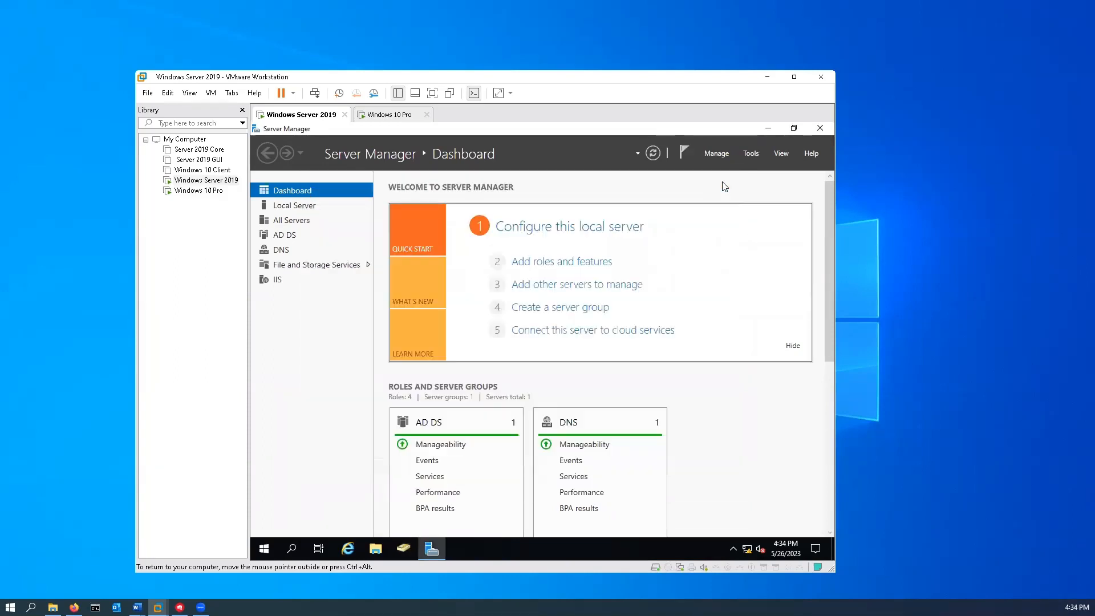
pyautogui.click(820, 128)
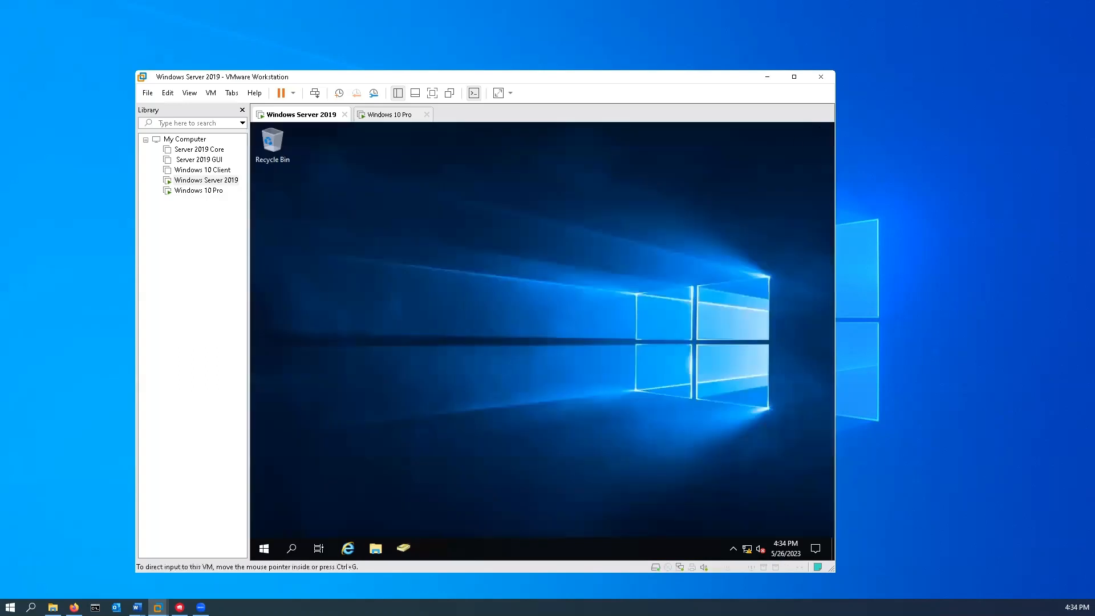
# - Open Command Prompt and run gpupdate /force
pyautogui.click(296, 547)
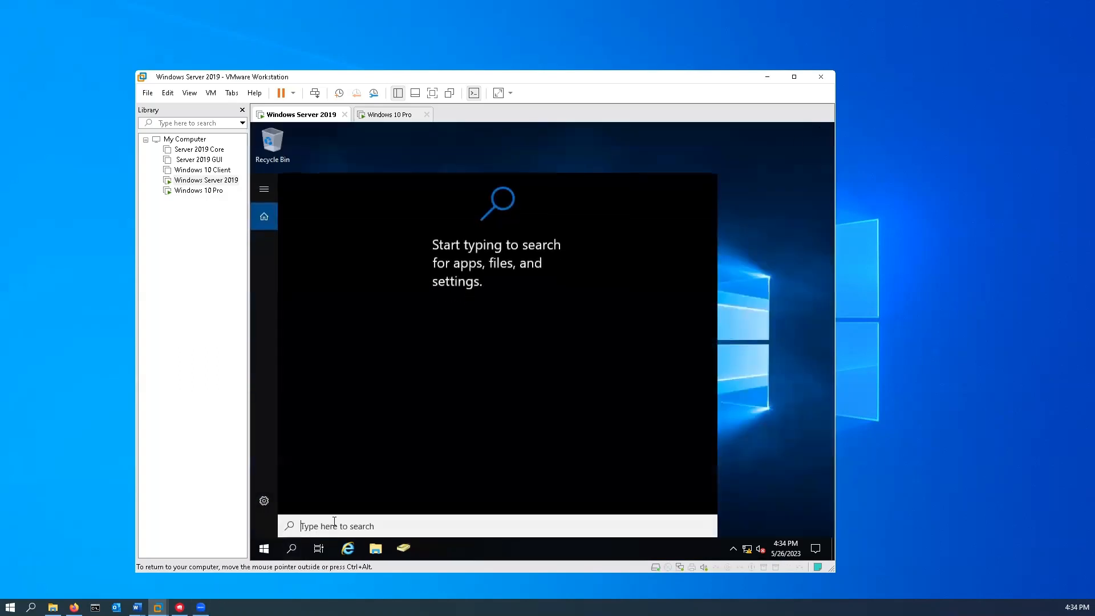
pyautogui.write('cm')
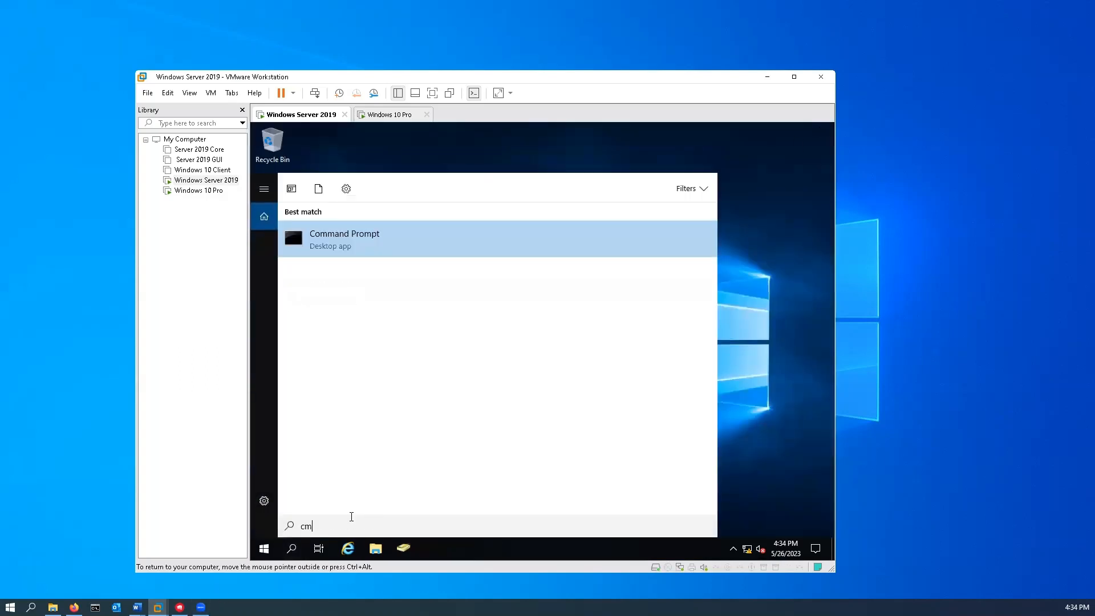
pyautogui.write('d')
pyautogui.press('Return')
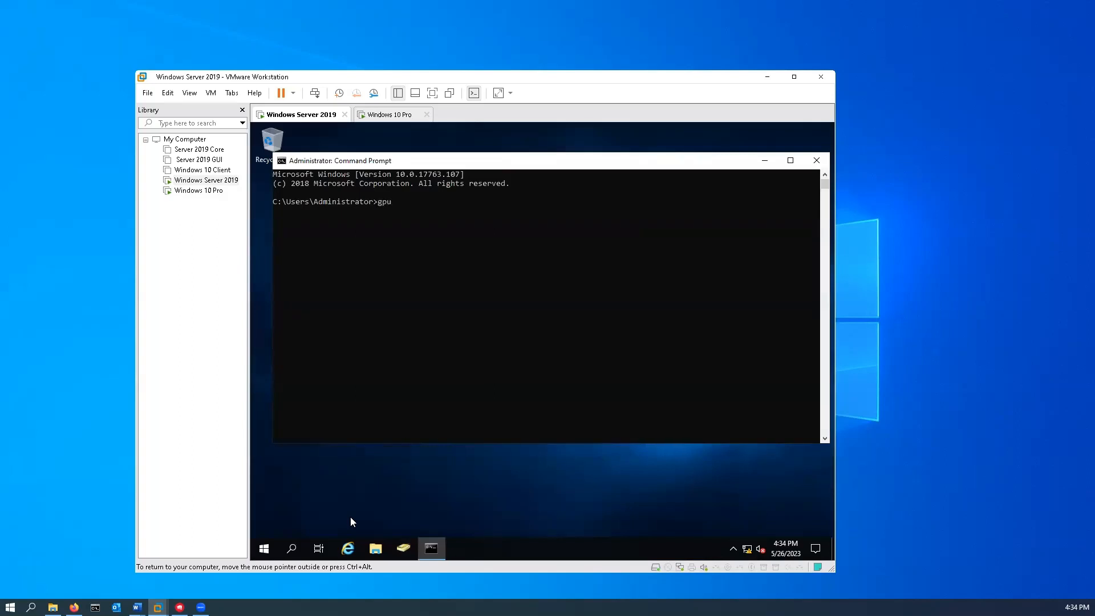
pyautogui.write('gpupdate /fore')
pyautogui.press('Return')
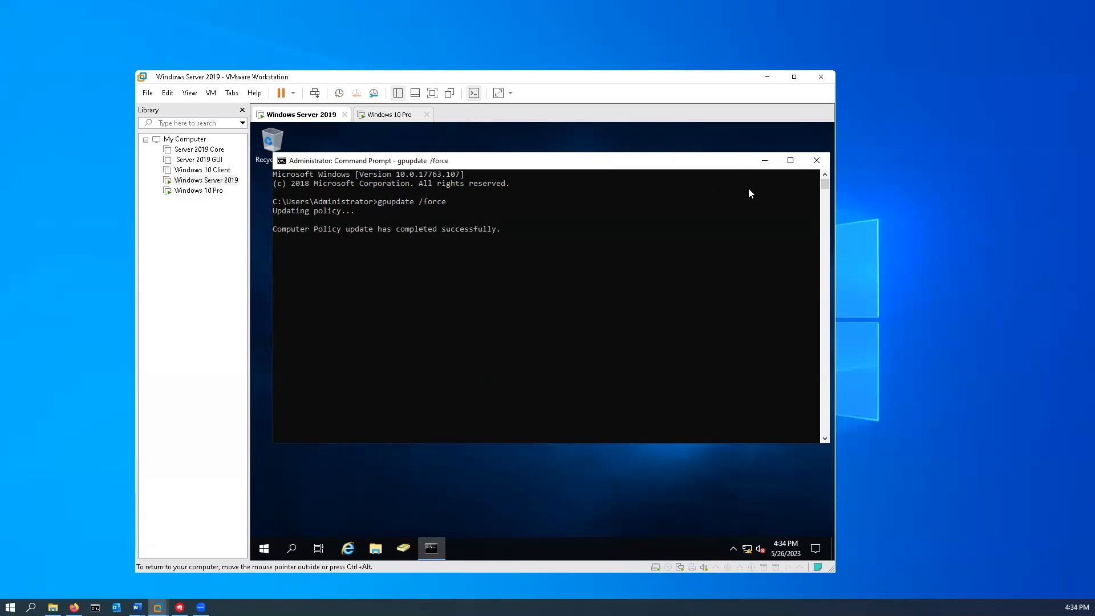
# - Close Command Prompt and sign the marketing user out of the Windows 10 Pro machine
pyautogui.click(817, 162)
pyautogui.click(391, 115)
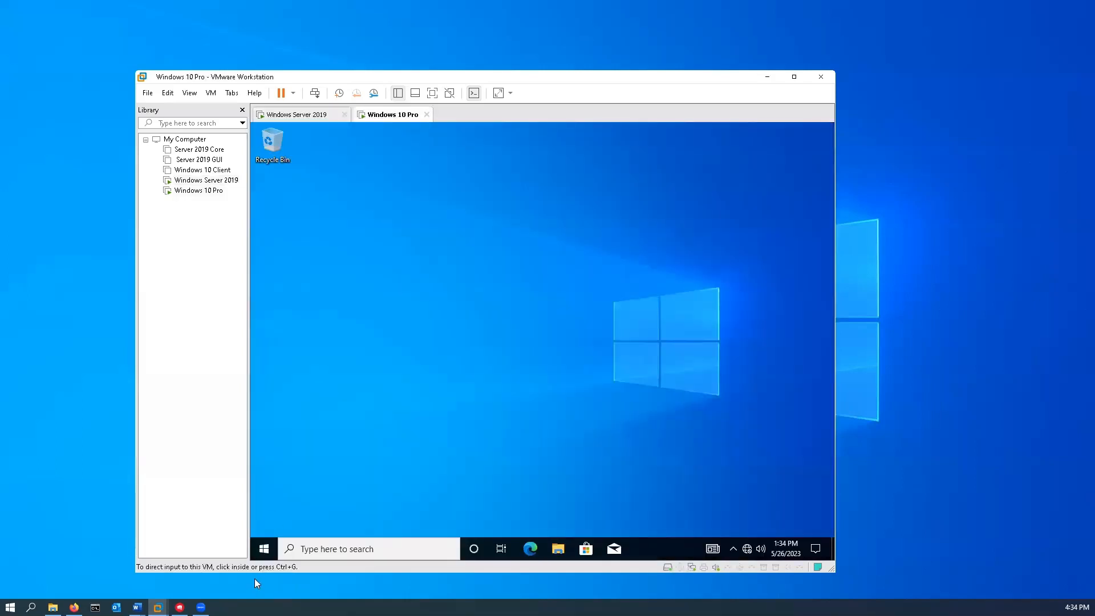
pyautogui.click(263, 550)
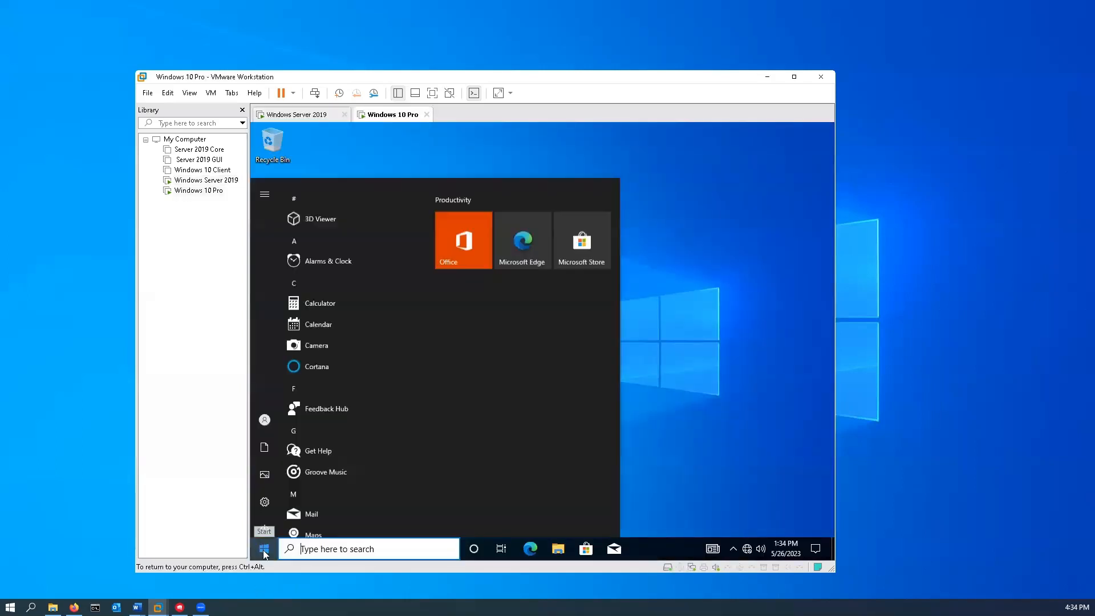
pyautogui.moveTo(271, 527)
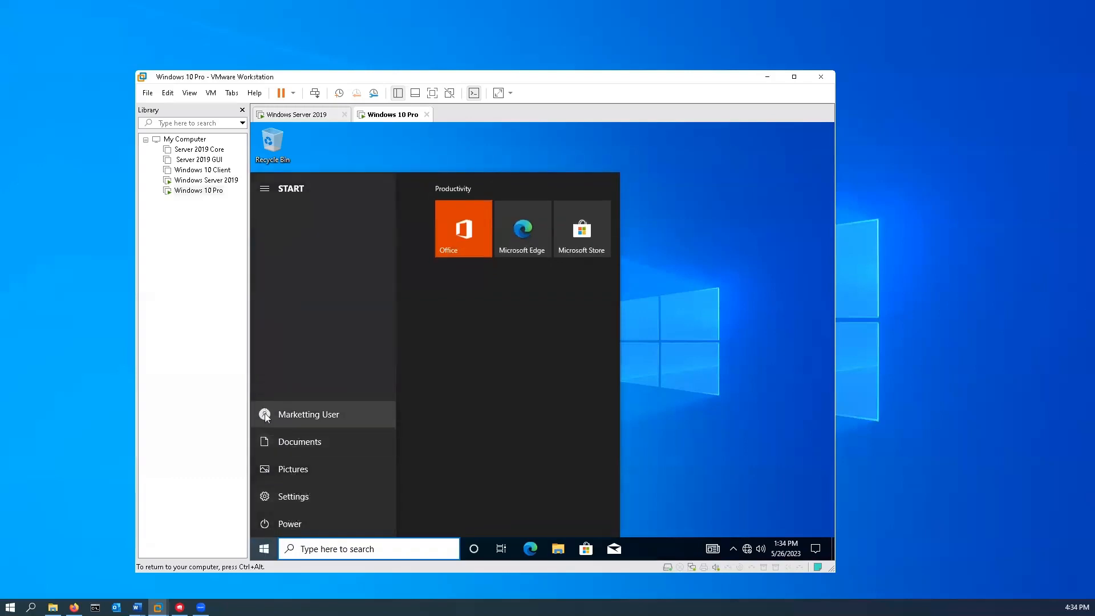
pyautogui.click(264, 414)
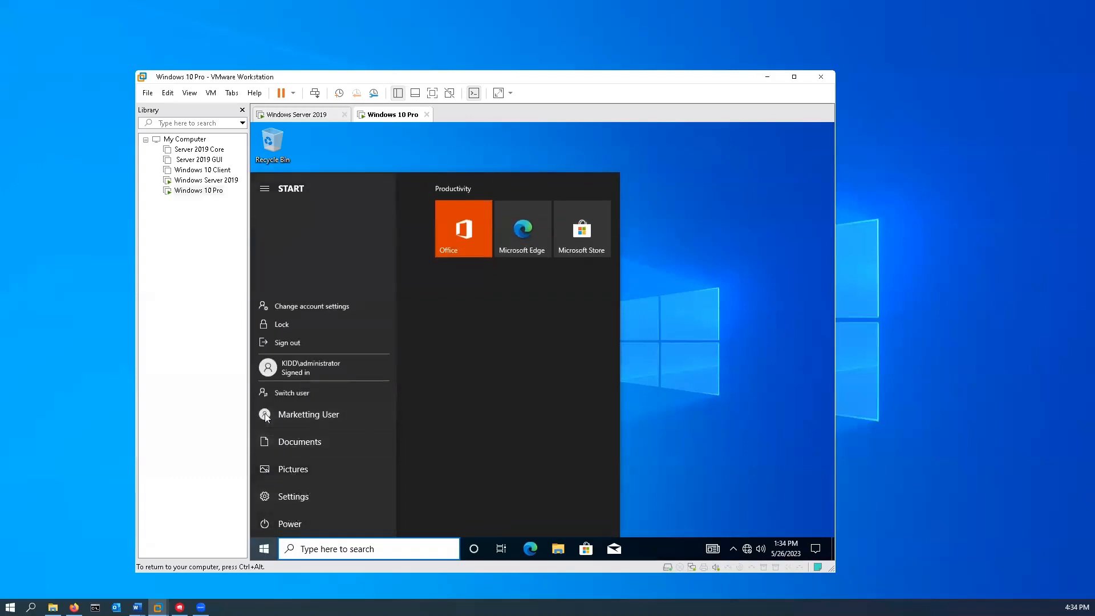
pyautogui.click(289, 338)
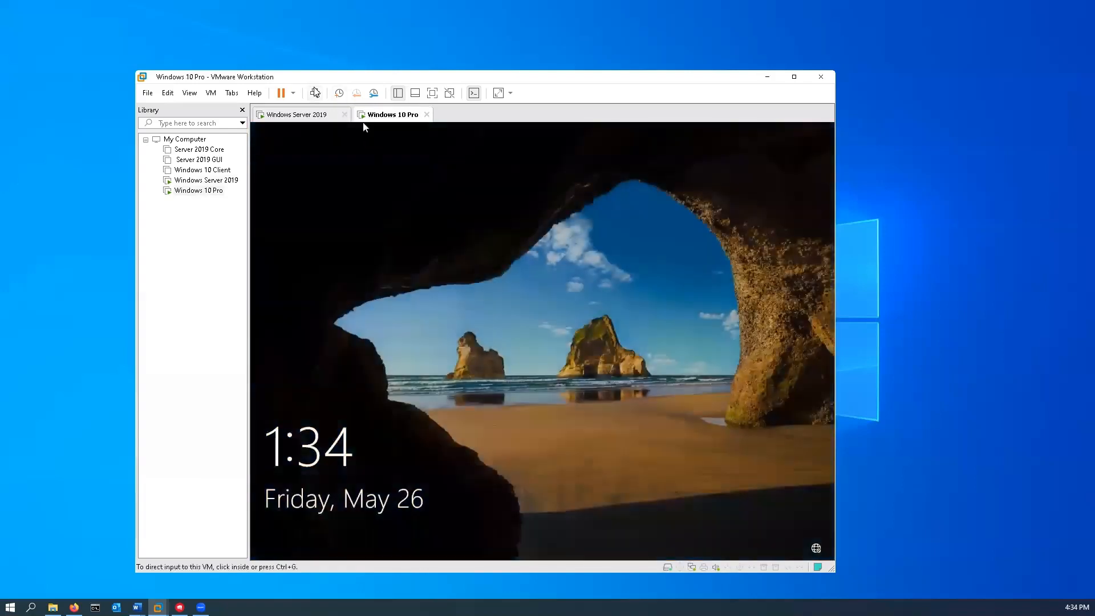
# - Sign in to Windows 10 as the test domain user, then switch back to Windows Server 2019
pyautogui.click(384, 231)
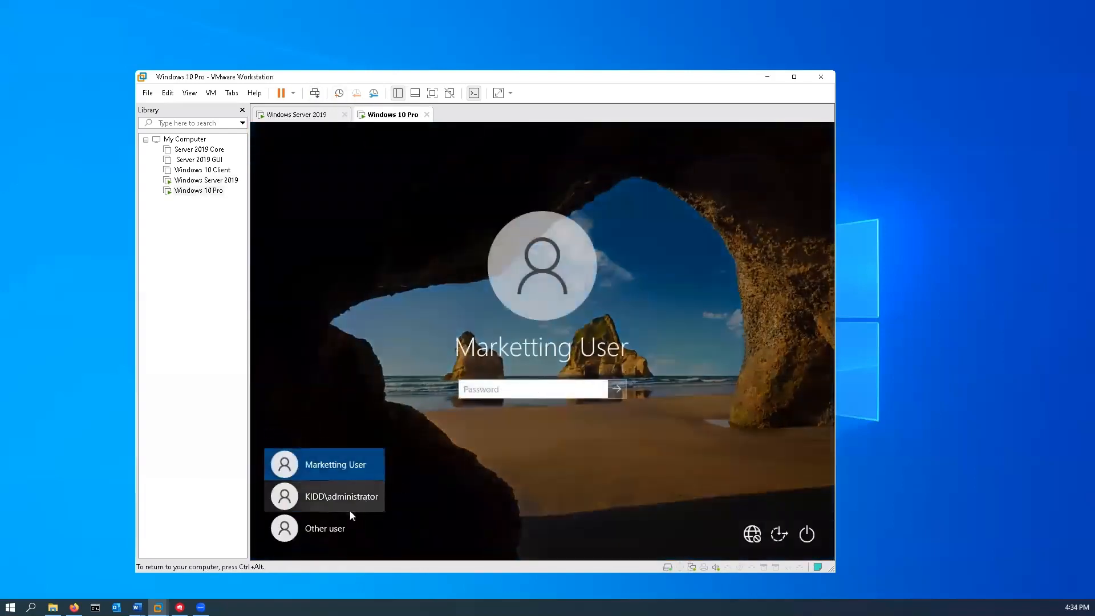
pyautogui.click(341, 530)
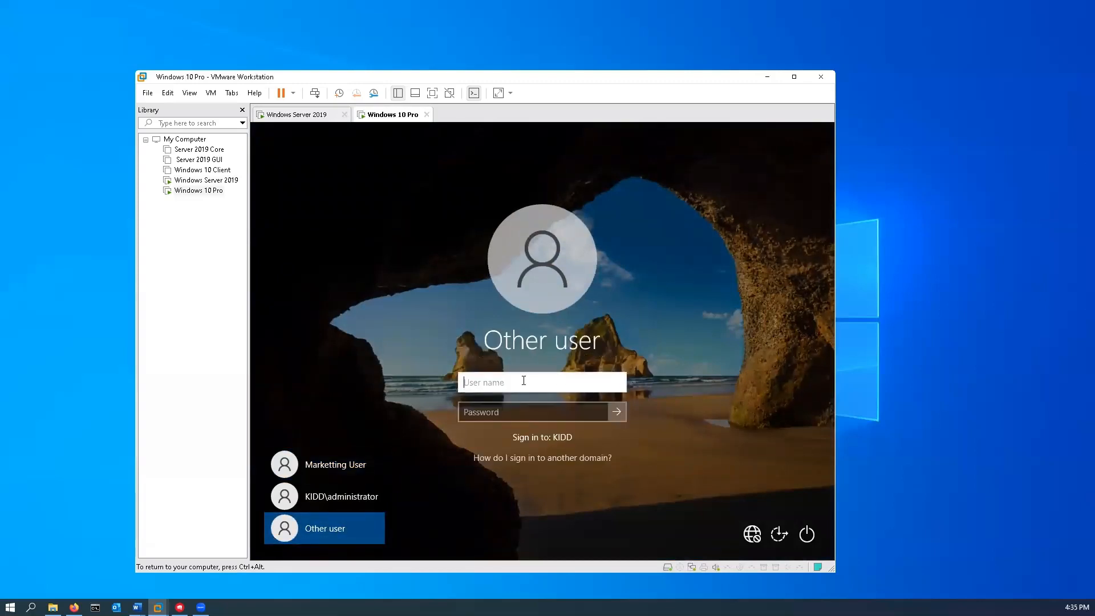
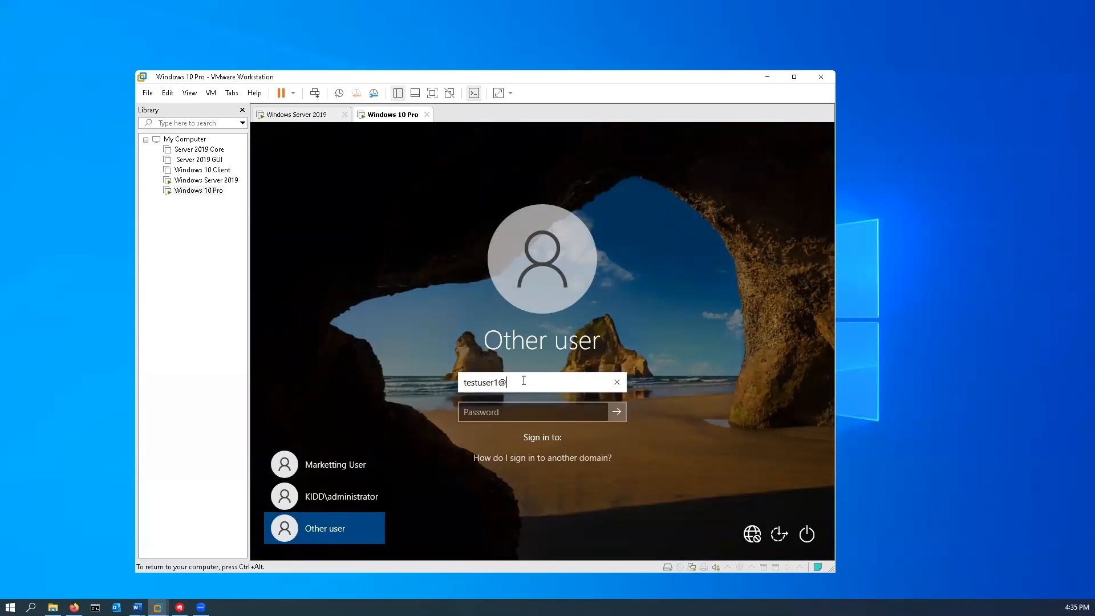
pyautogui.press('Tab')
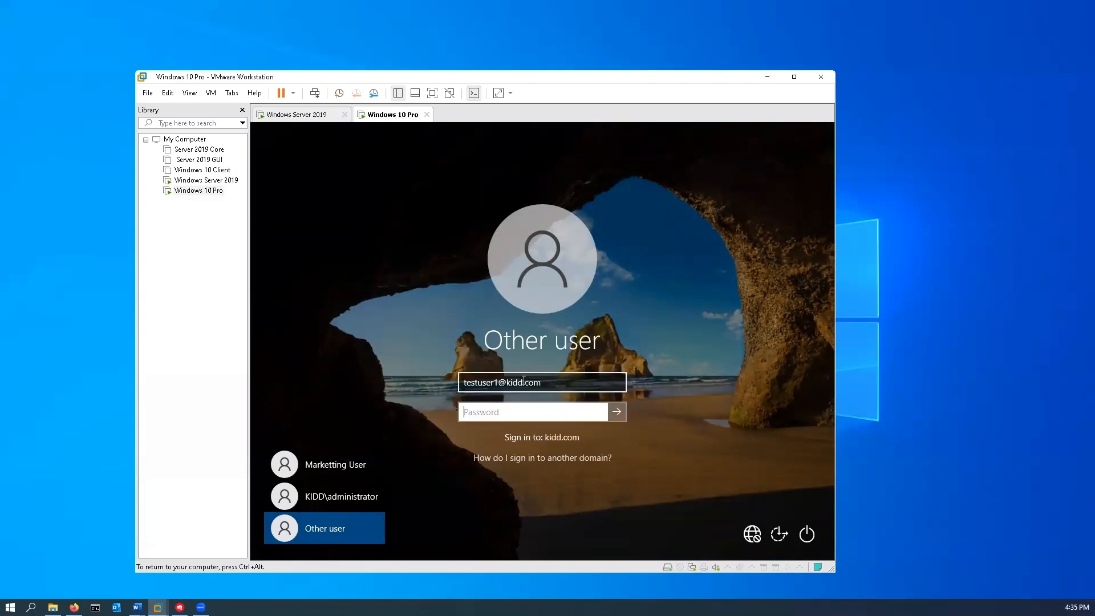
pyautogui.write('P')
pyautogui.press('Return')
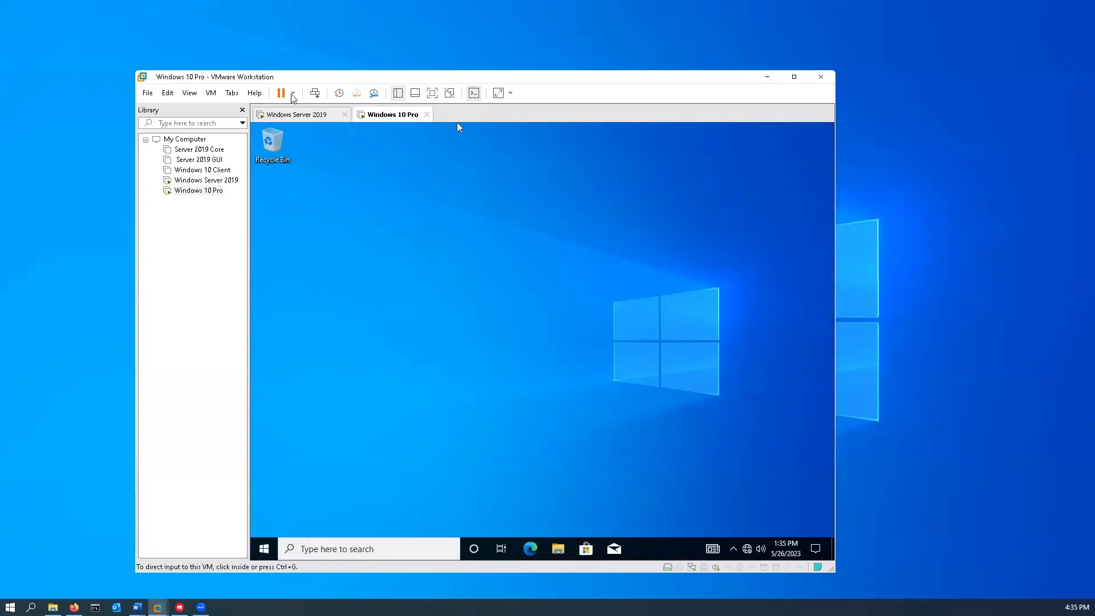
pyautogui.click(299, 115)
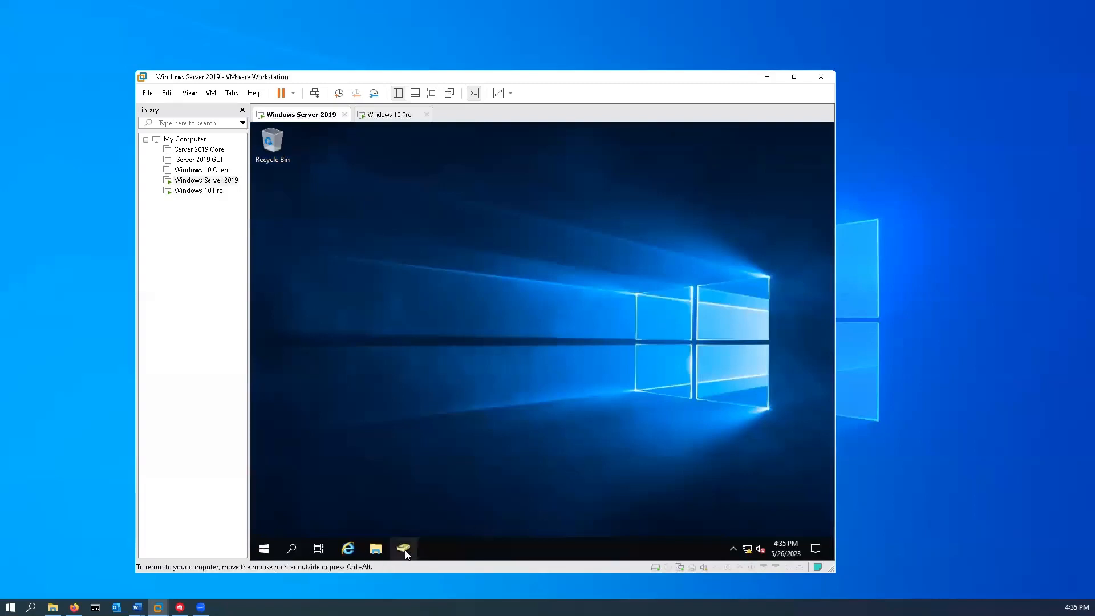
# - Reset the test user's password in Sales, confirm it, and unlock the account
pyautogui.click(404, 550)
pyautogui.rightClick(451, 252)
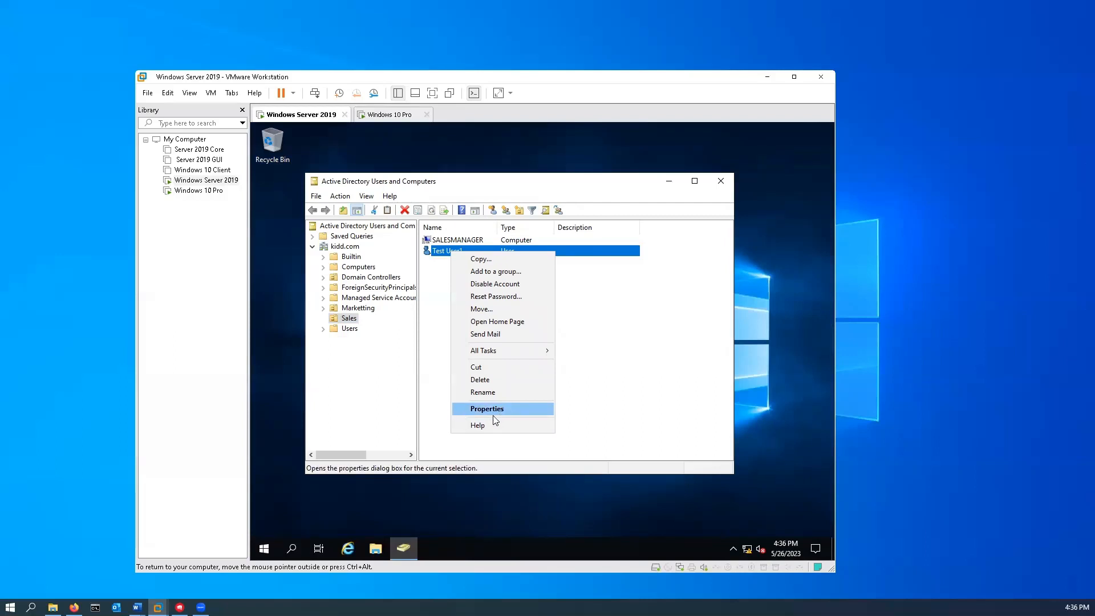
pyautogui.click(500, 298)
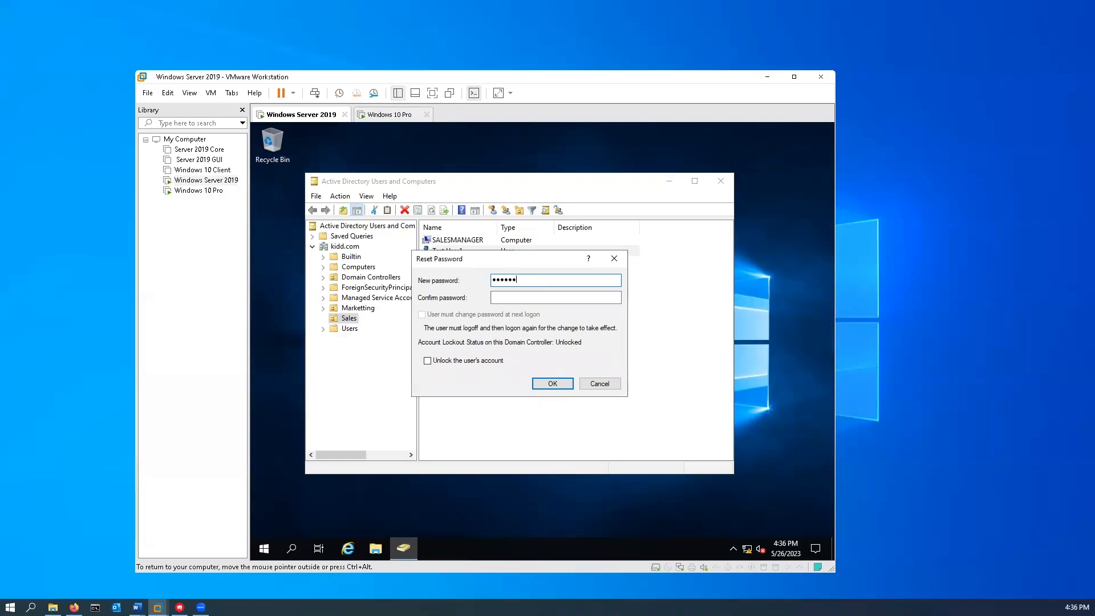
pyautogui.write('••••')
pyautogui.click(556, 297)
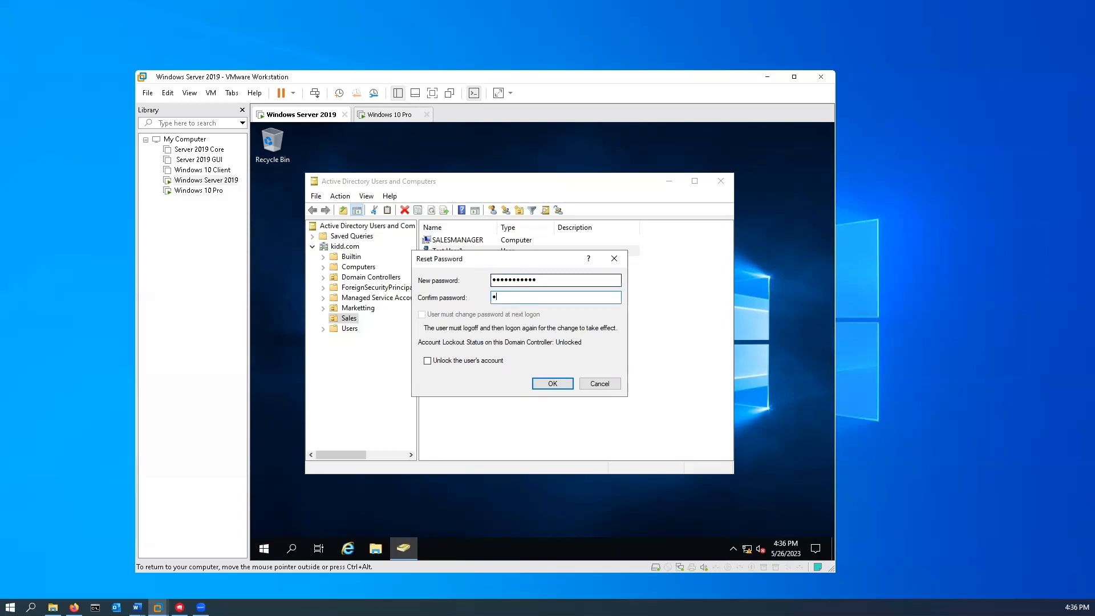
pyautogui.write('••••••••••')
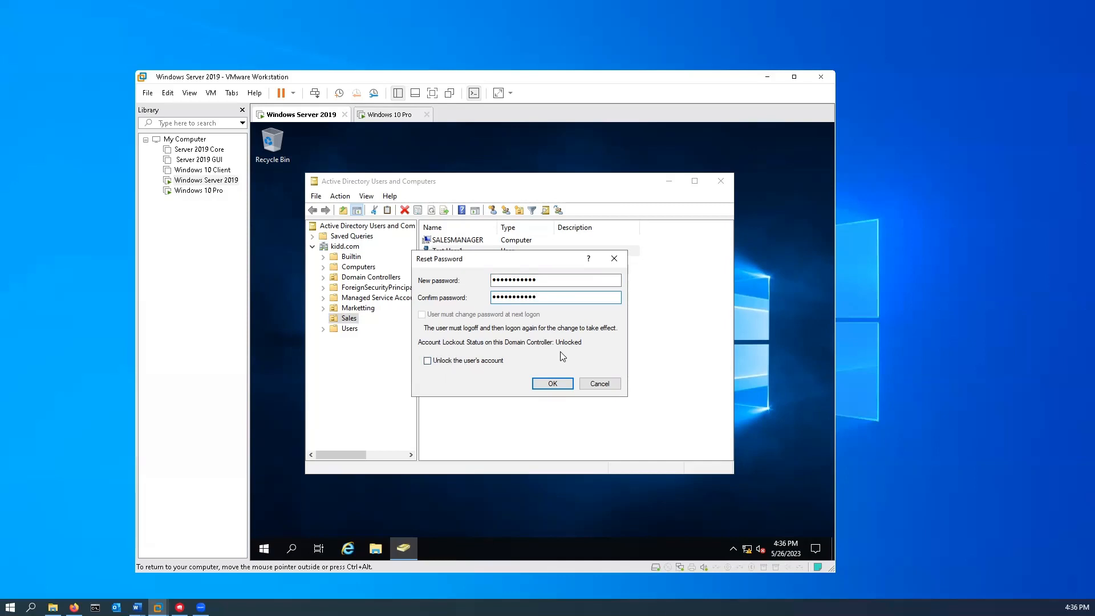
pyautogui.click(427, 361)
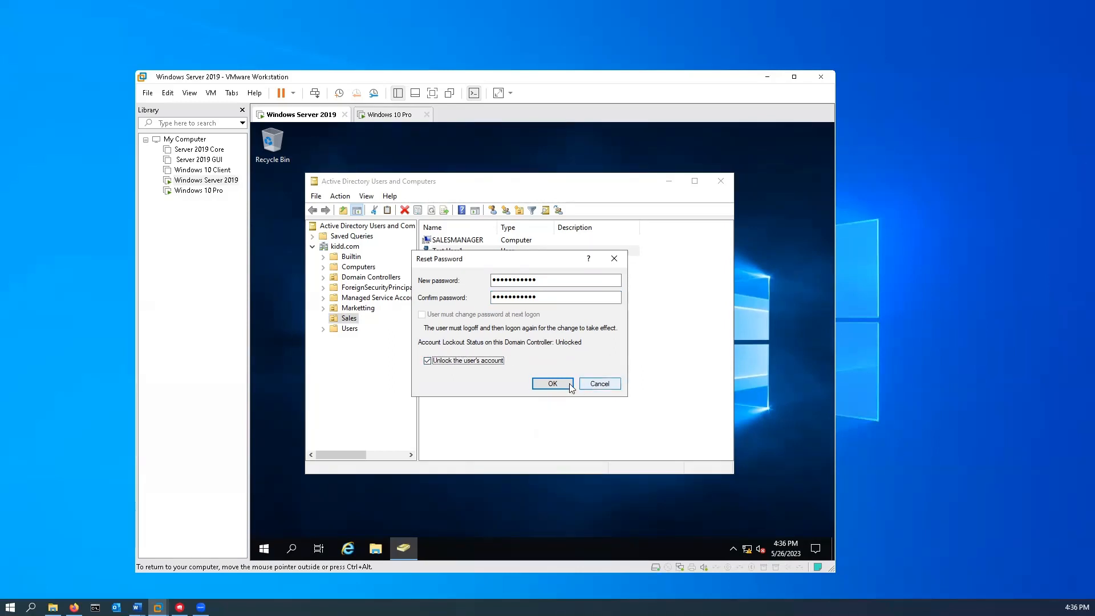
pyautogui.click(553, 386)
pyautogui.click(559, 385)
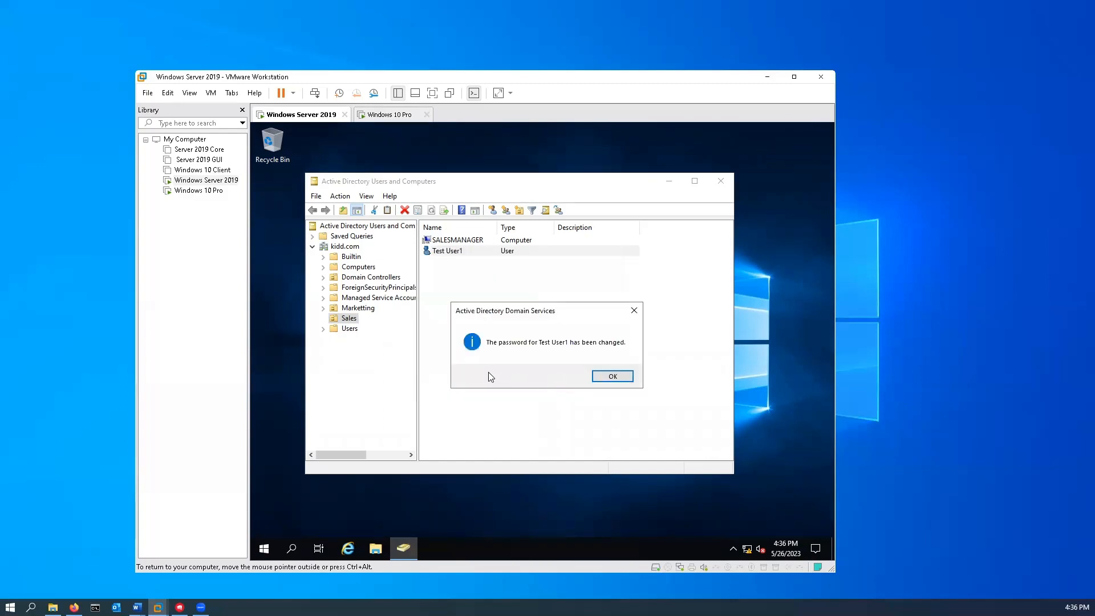
pyautogui.click(613, 376)
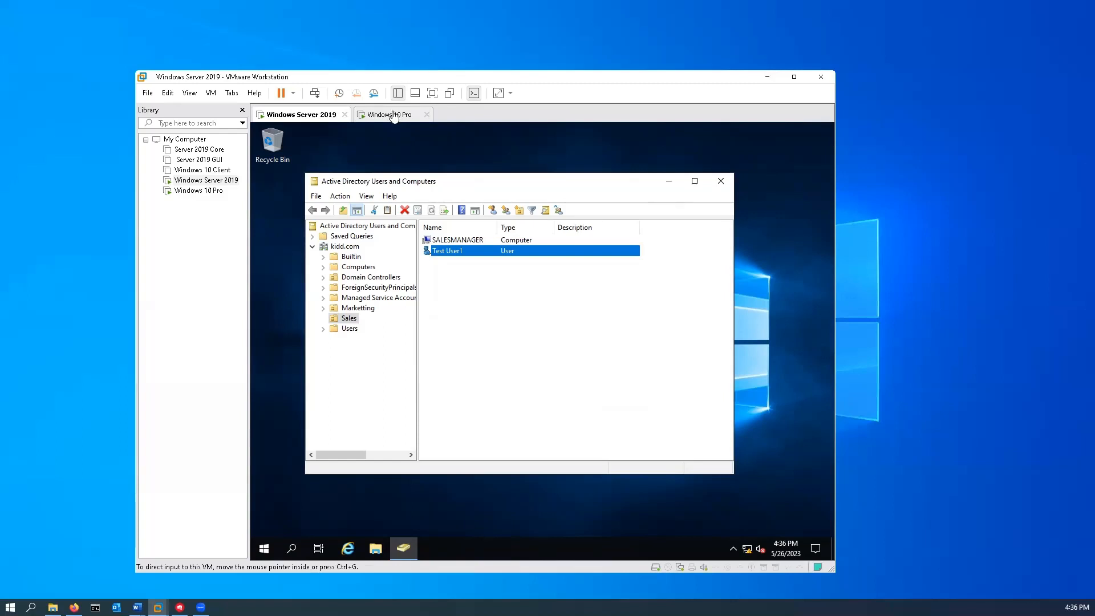
# - Restart the Windows 10 Pro machine even though another user is signed in
pyautogui.click(392, 115)
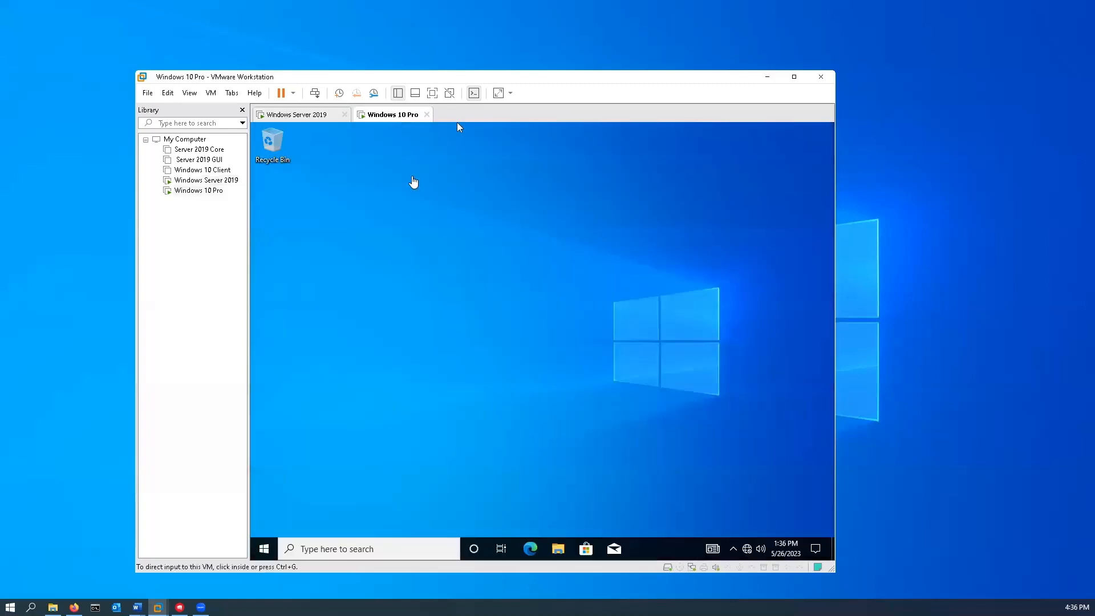
pyautogui.click(264, 551)
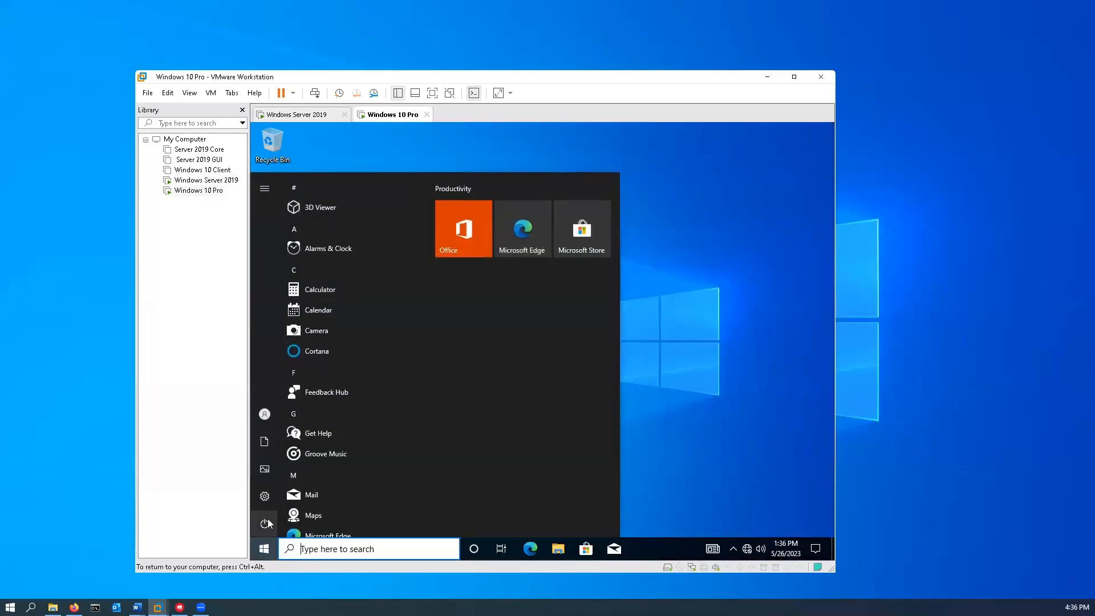
pyautogui.click(268, 522)
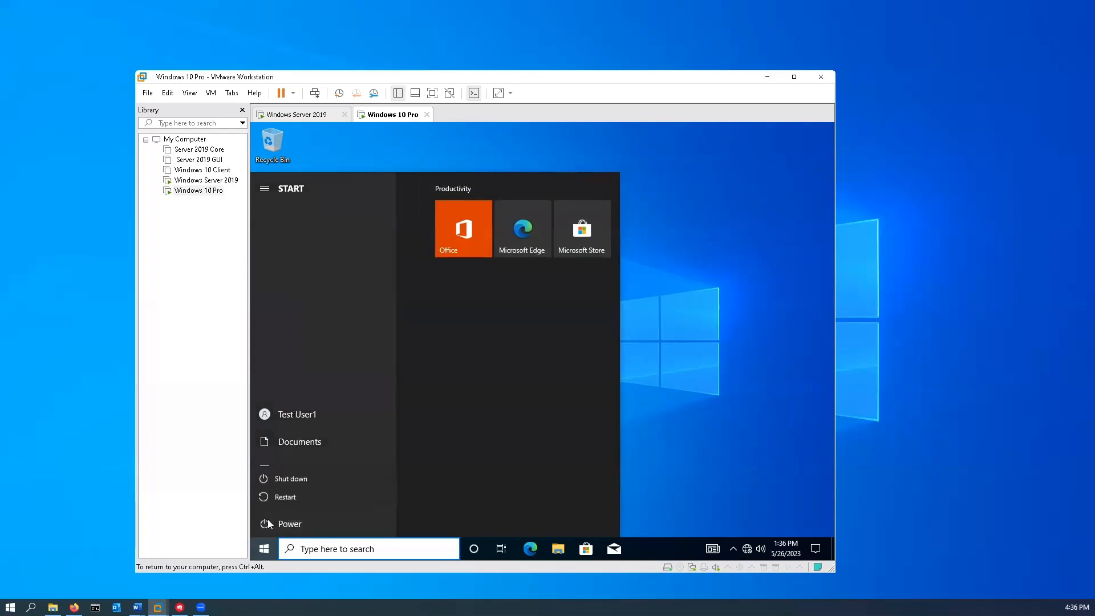
pyautogui.click(284, 496)
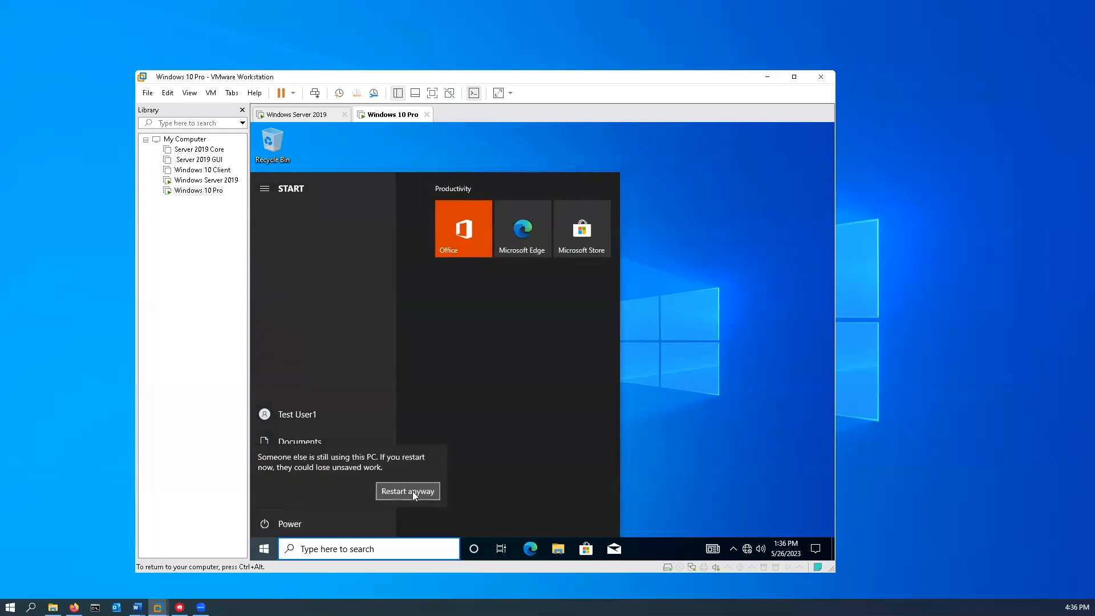
pyautogui.click(413, 492)
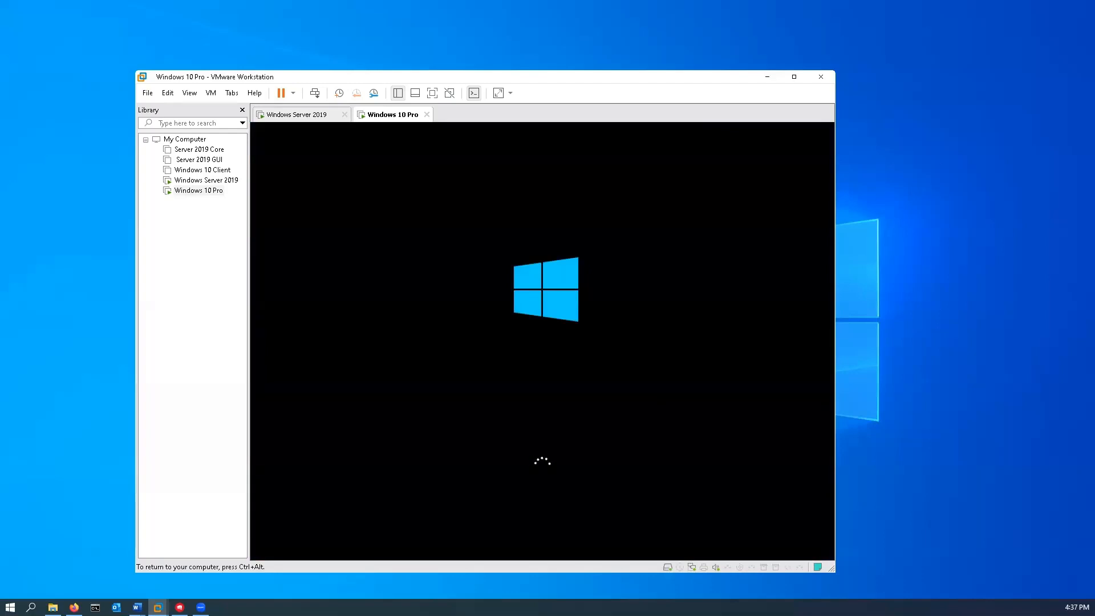
# - Sign back in as the test user with the account password to reach the desktop
pyautogui.hotkey('ctrl', 'alt')
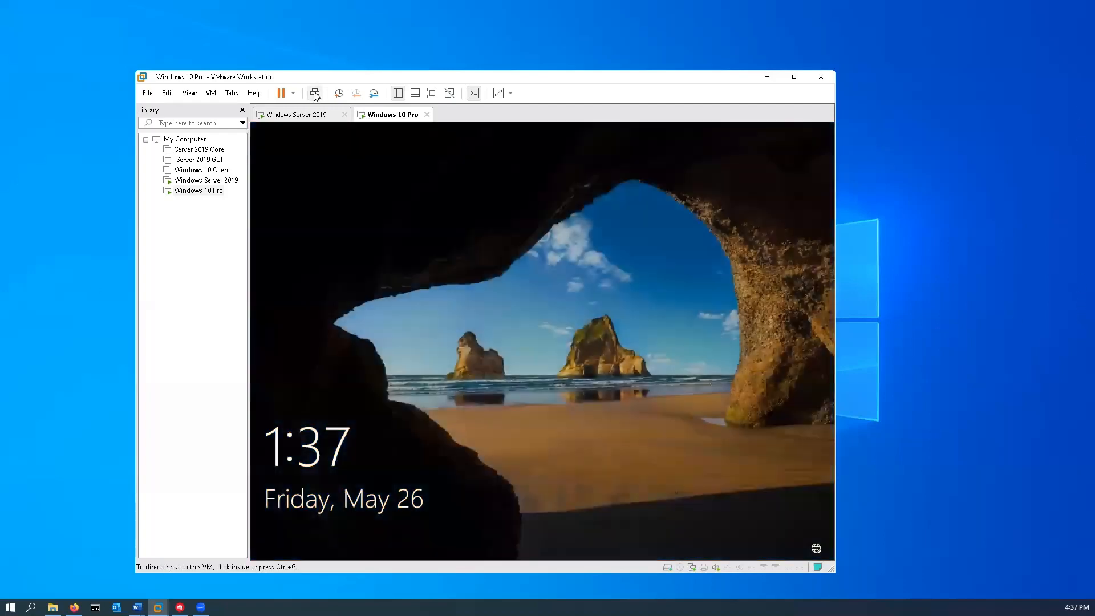
pyautogui.click(542, 406)
pyautogui.click(551, 387)
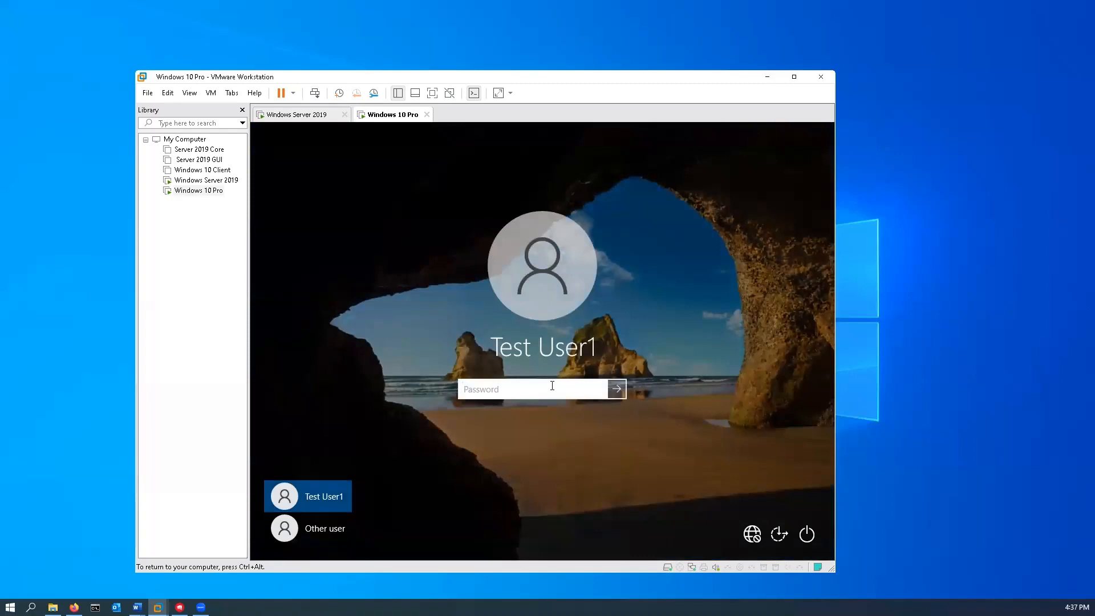
pyautogui.write('Pw0r')
pyautogui.press('BackSpace')
pyautogui.press('BackSpace')
pyautogui.press('BackSpace')
pyautogui.press('BackSpace')
pyautogui.press('BackSpace')
pyautogui.press('BackSpace')
pyautogui.press('BackSpace')
pyautogui.write('Pa$$w0rd123')
pyautogui.press('Return')
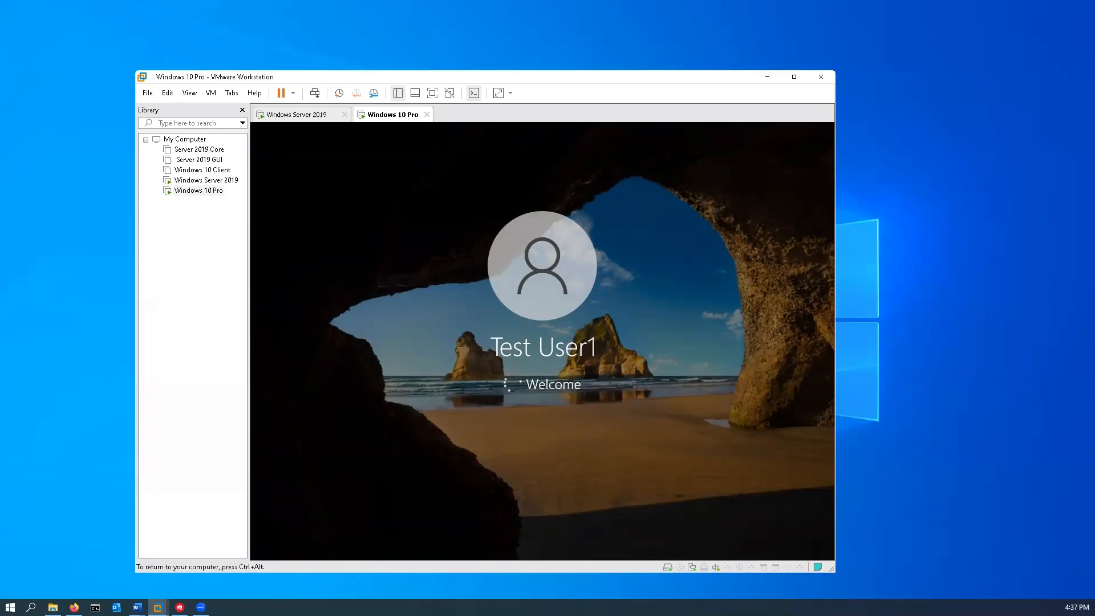
pyautogui.hotkey('ctrl', 'alt')
pyautogui.hotkey('ctrl', 'g')
pyautogui.hotkey('ctrl', 'alt')
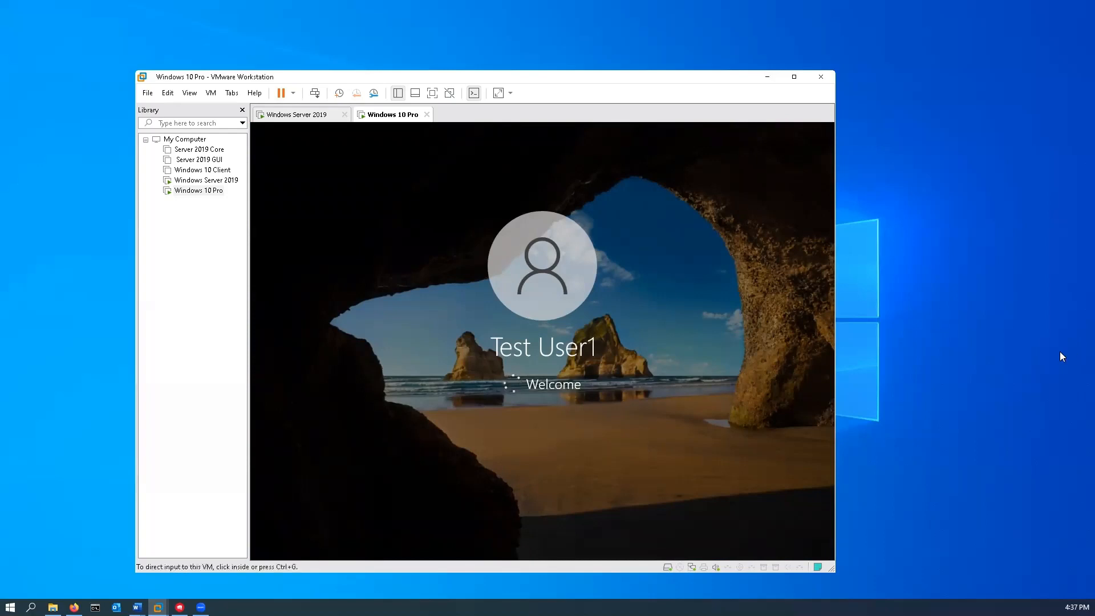
pyautogui.click(586, 361)
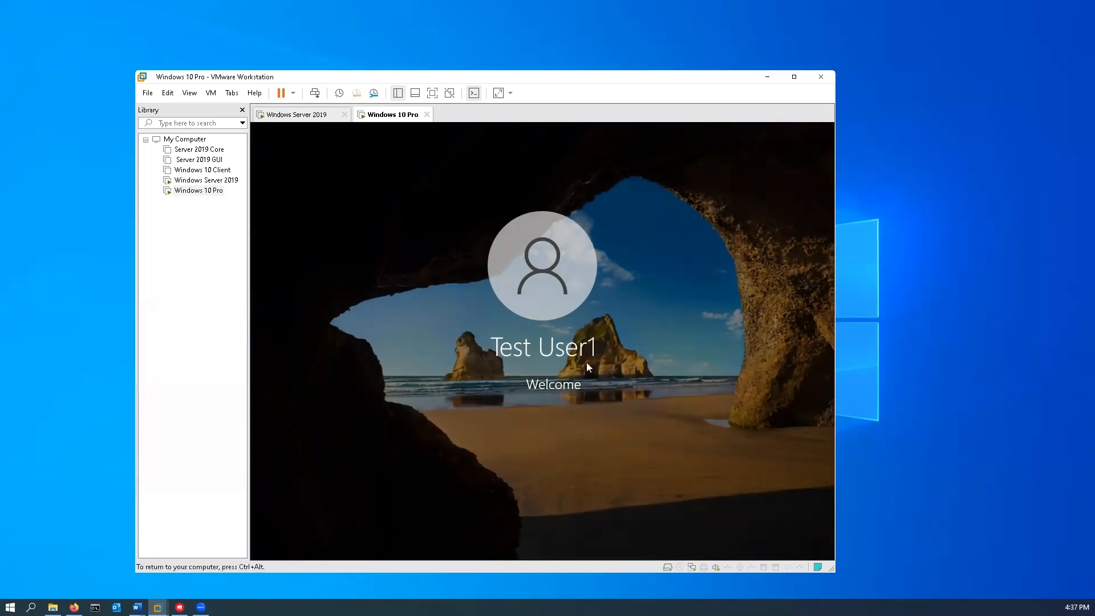
pyautogui.hotkey('ctrl', 'alt')
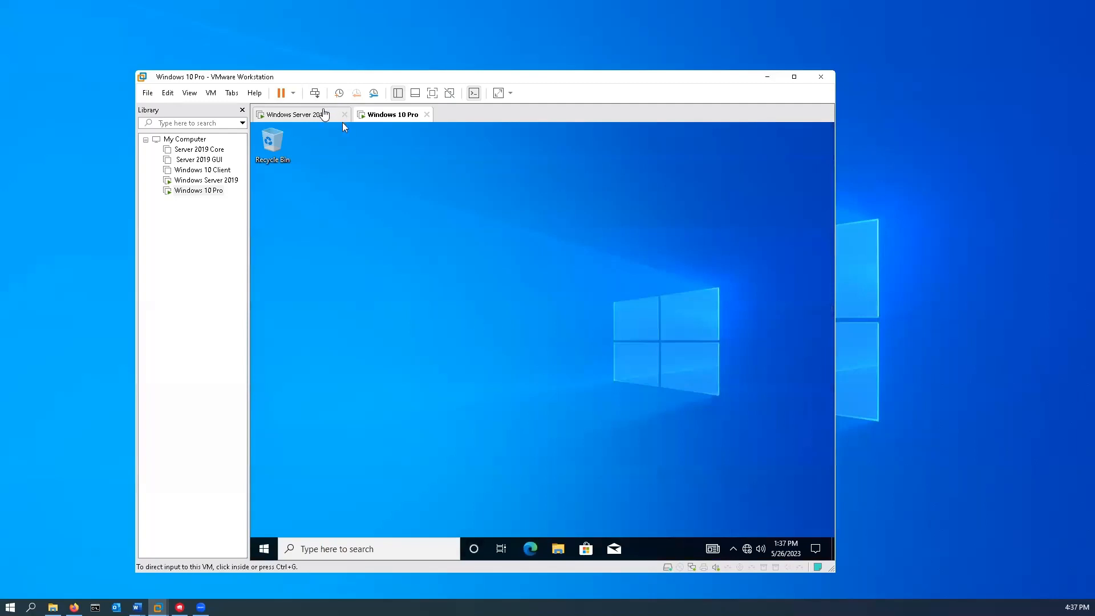
# - Switch to the Windows Server 2019 VM and give it input, showing the Sales OU
pyautogui.click(341, 120)
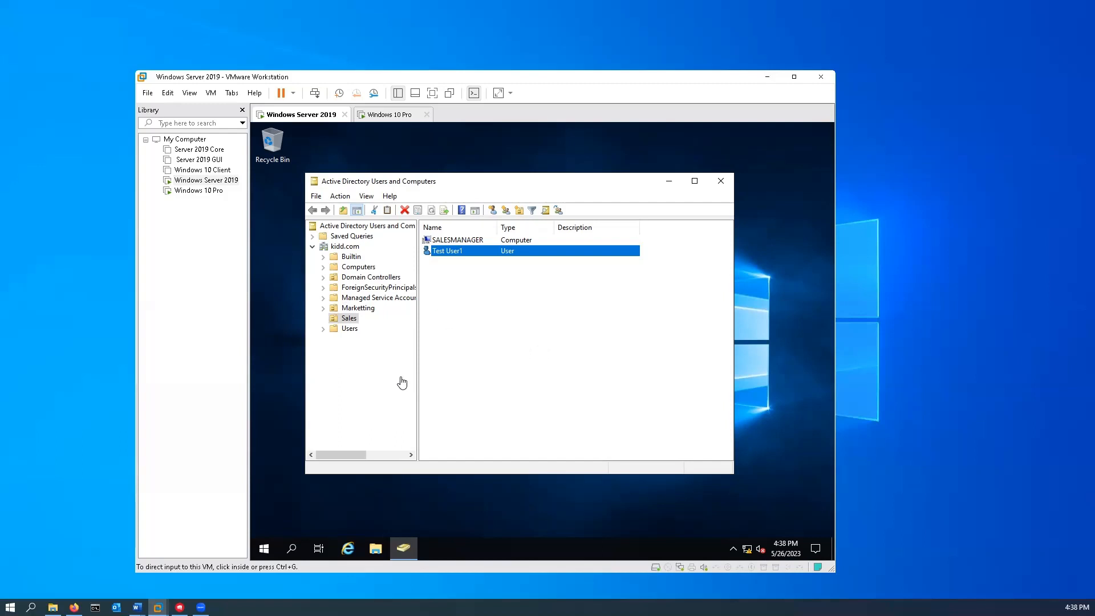
pyautogui.click(481, 302)
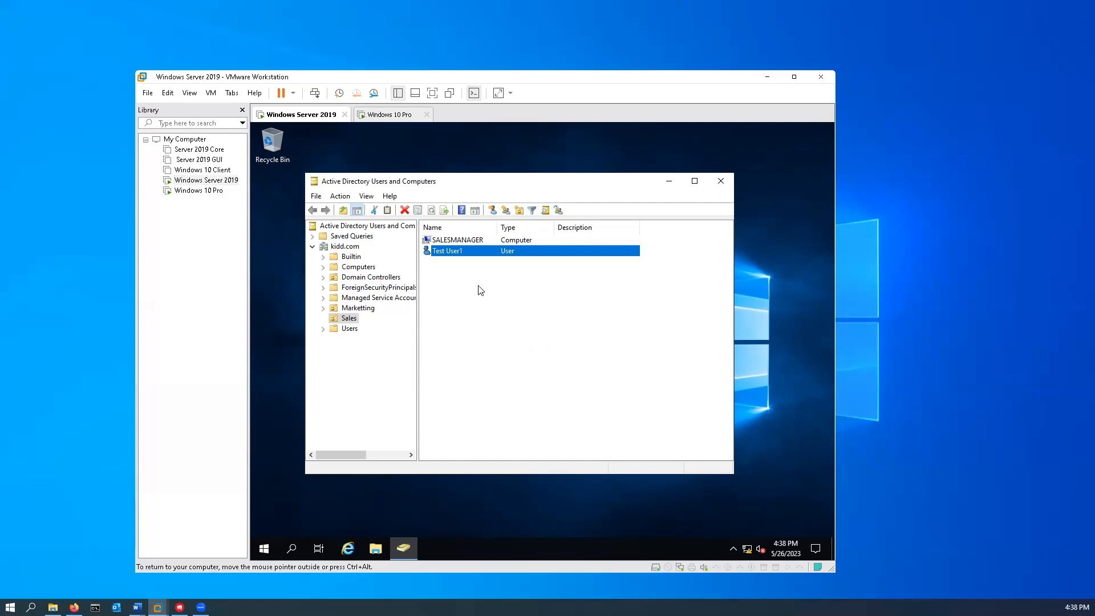
# - Start a new user in Sales and enter the user's first name, last name and logon name
pyautogui.rightClick(479, 286)
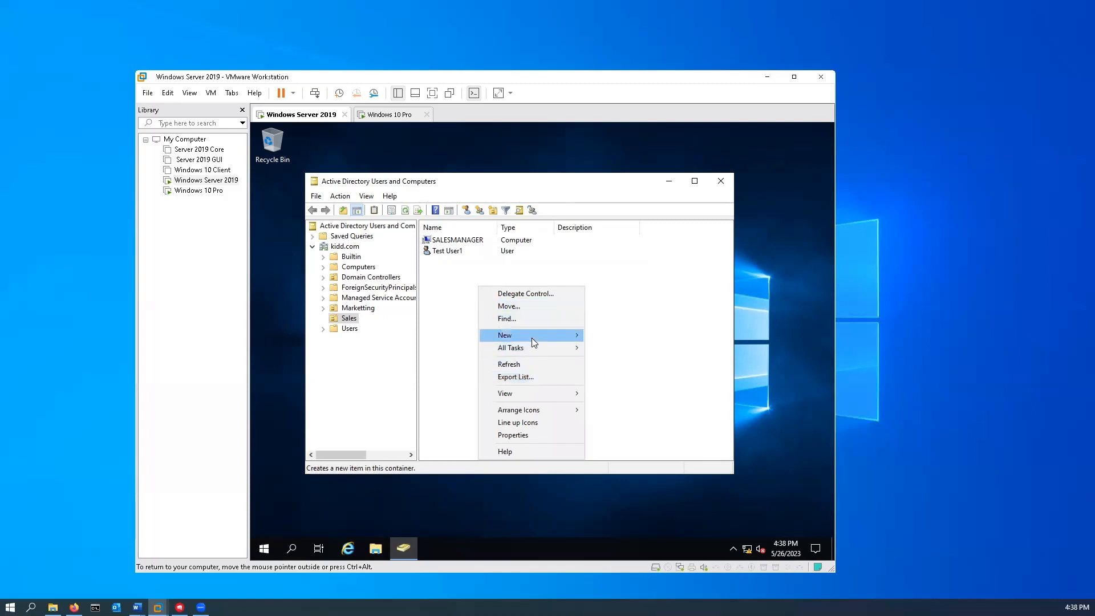
pyautogui.moveTo(532, 338)
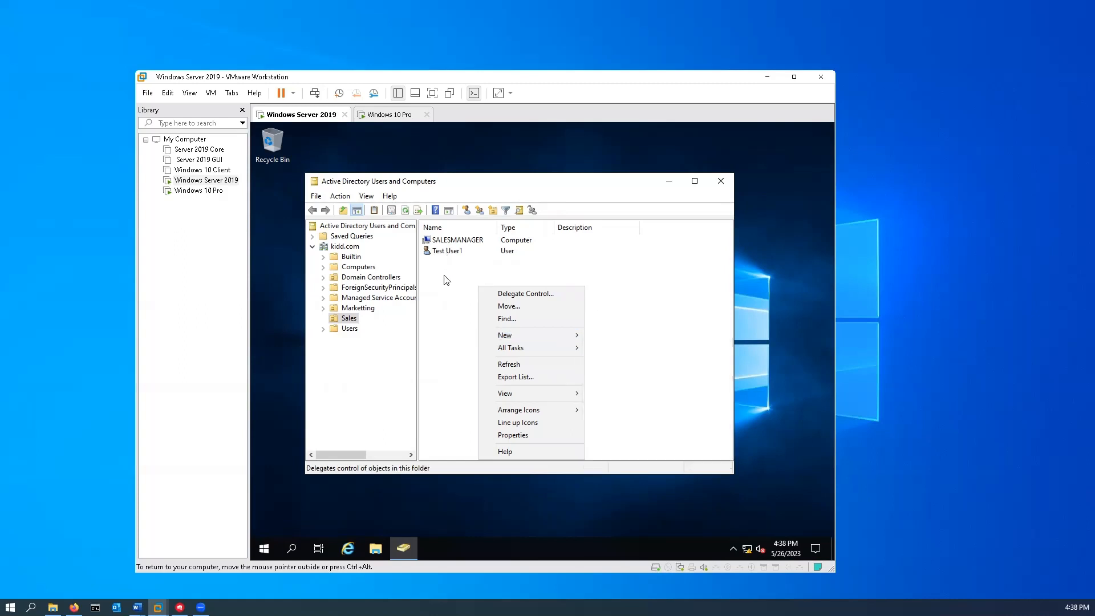
pyautogui.click(445, 276)
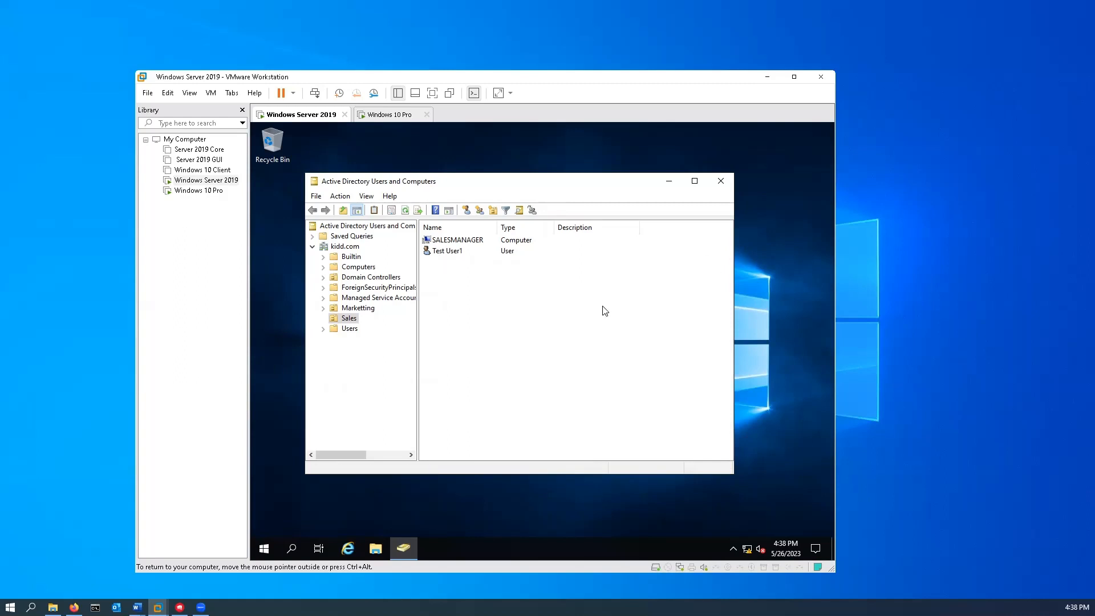
pyautogui.rightClick(478, 291)
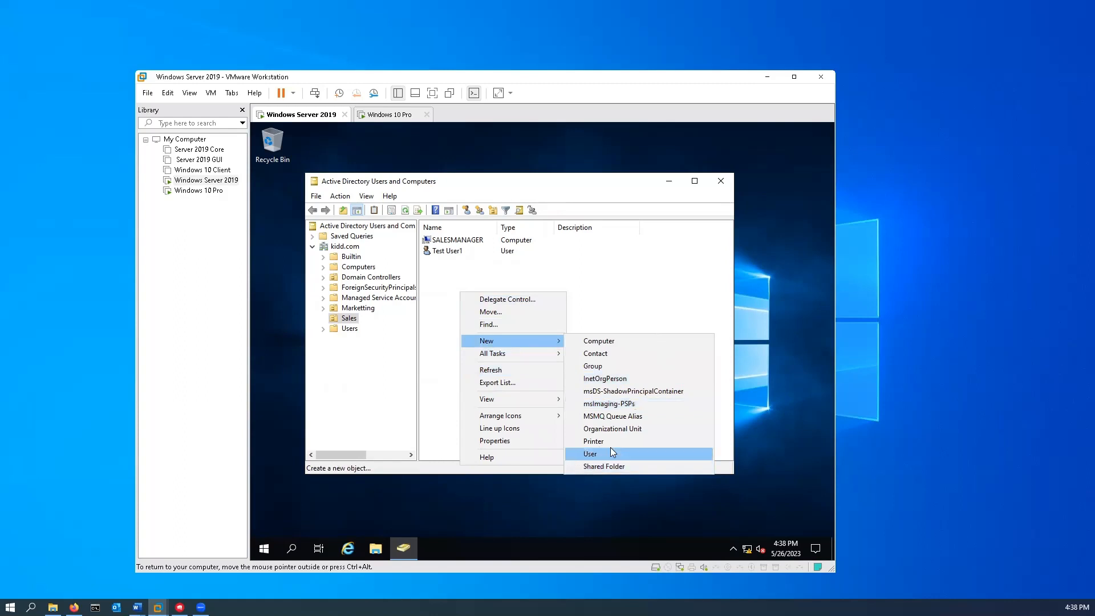
pyautogui.click(610, 449)
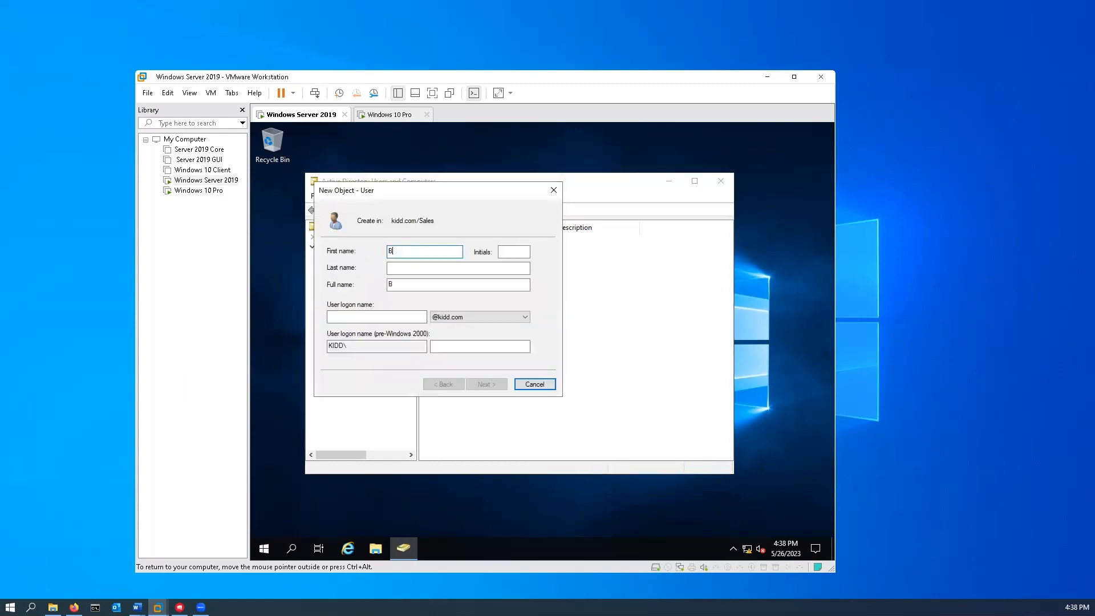
pyautogui.press('Tab')
pyautogui.press('Tab')
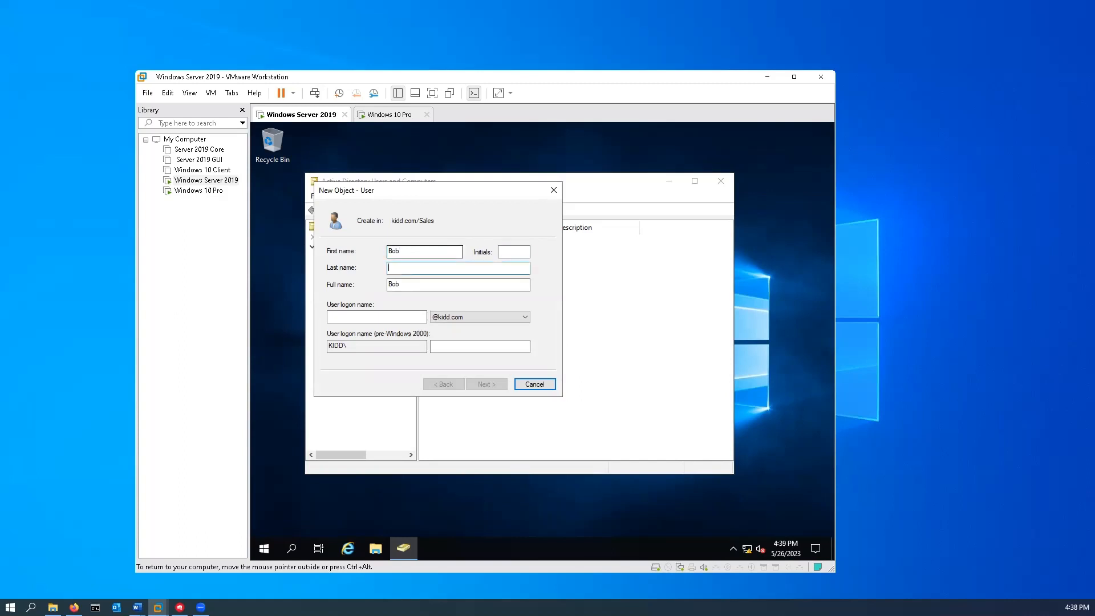
pyautogui.write('Smith')
pyautogui.press('Tab')
pyautogui.press('Tab')
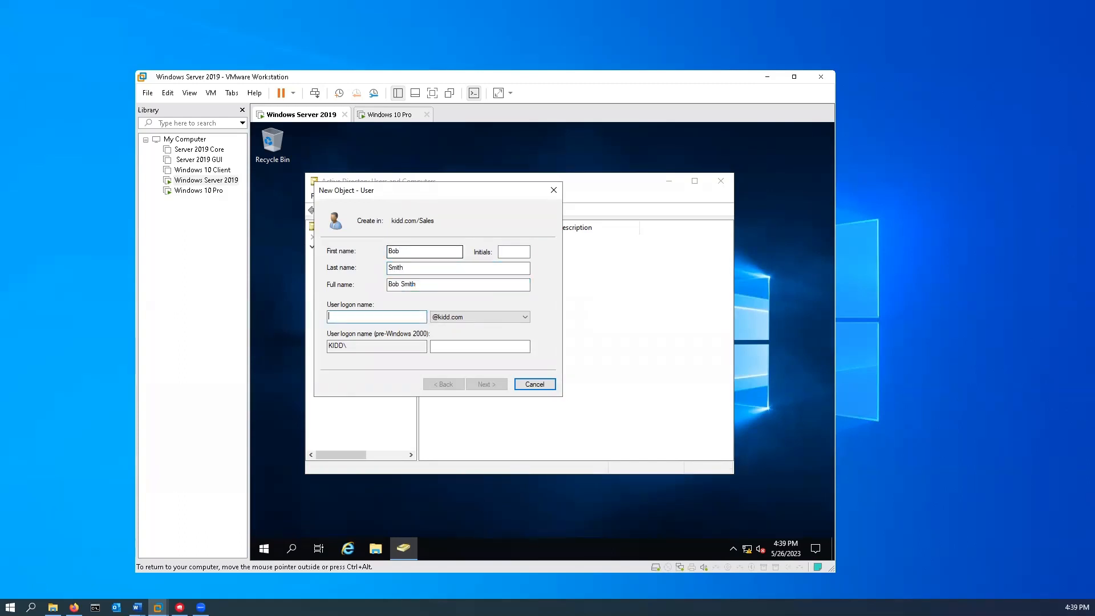
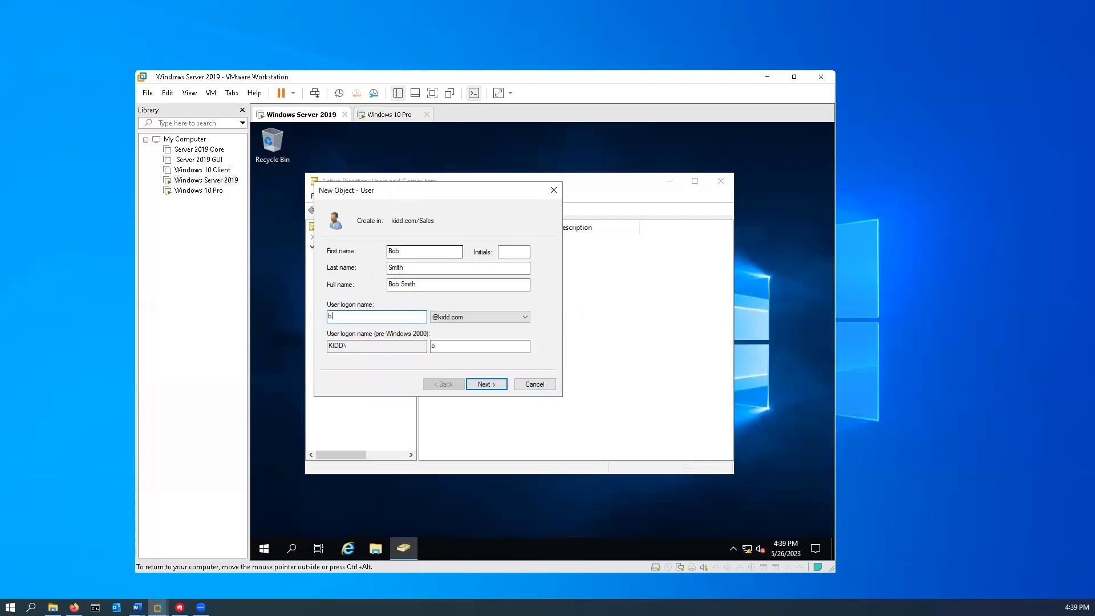
pyautogui.click(486, 385)
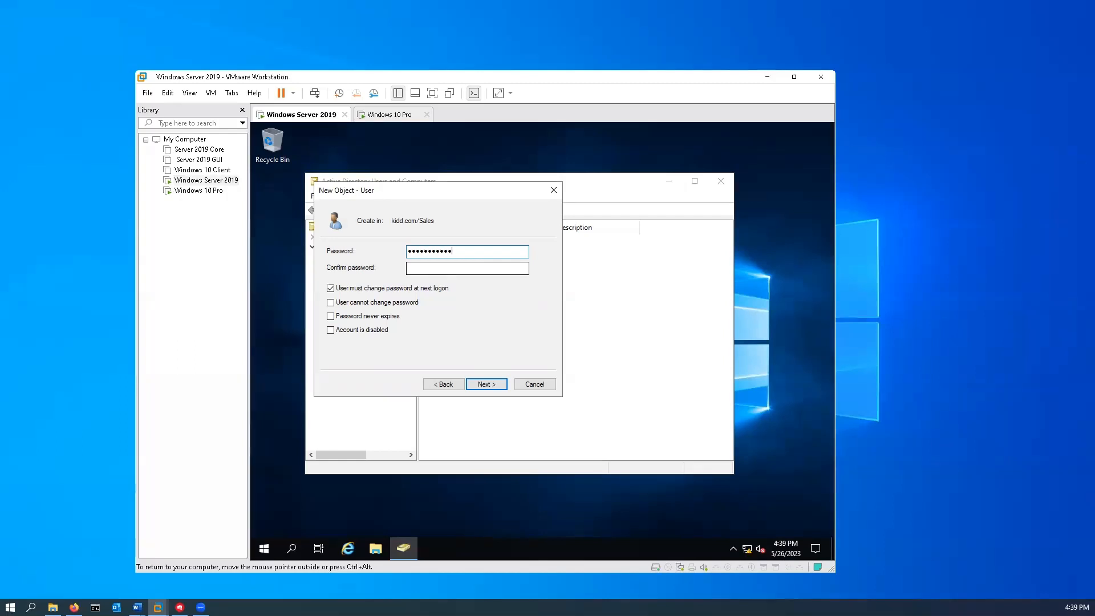
# - Set and confirm the new user's password and finish creating the account
pyautogui.click(468, 268)
pyautogui.write('•••••')
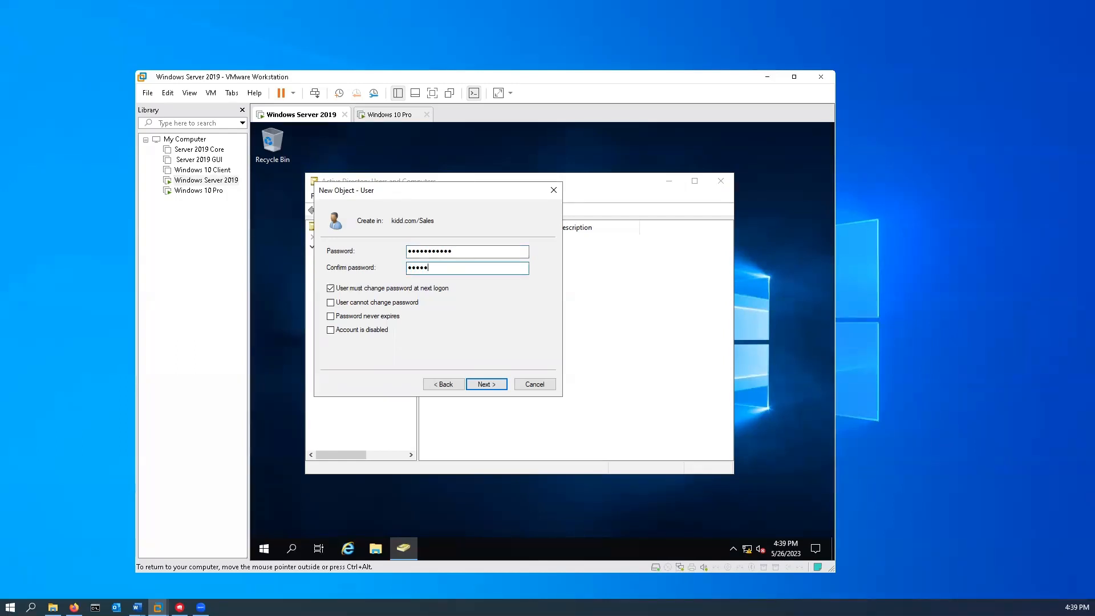
pyautogui.write('•••••')
pyautogui.click(500, 386)
pyautogui.click(501, 387)
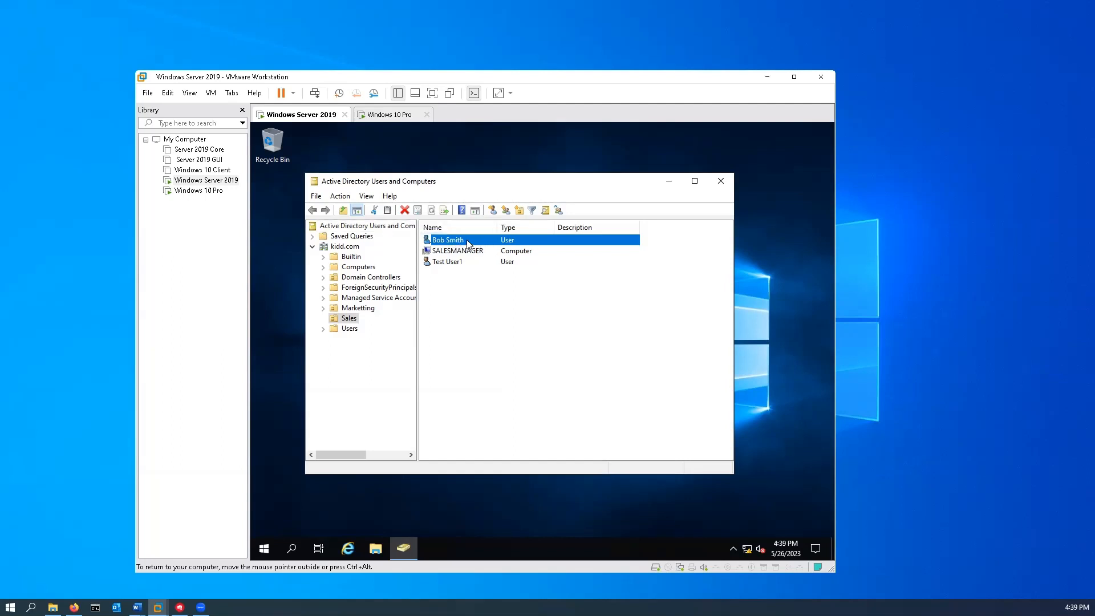
pyautogui.rightClick(445, 241)
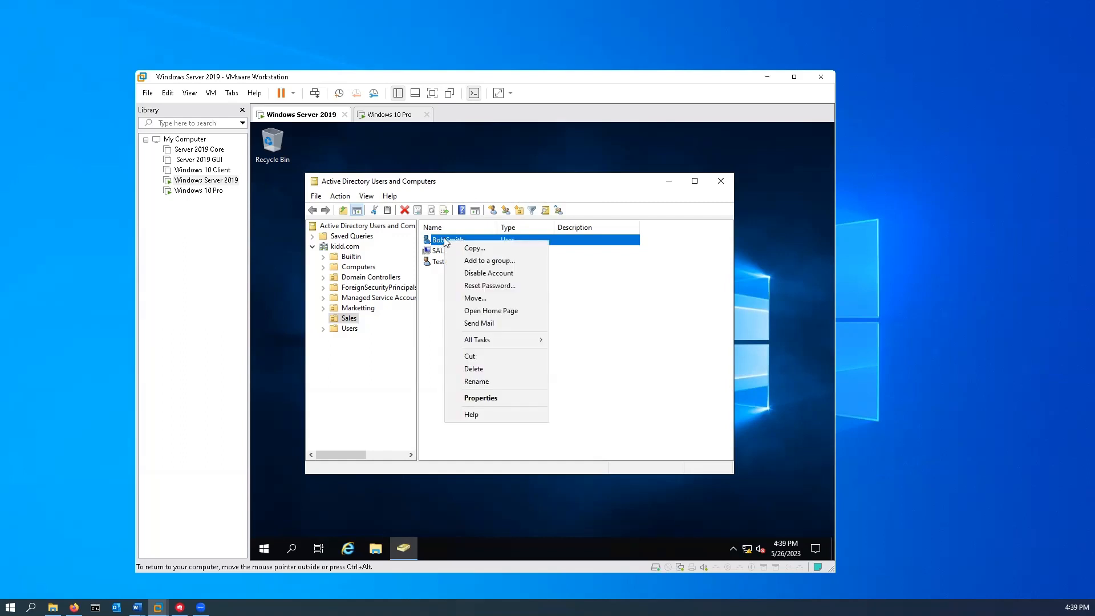
pyautogui.click(490, 398)
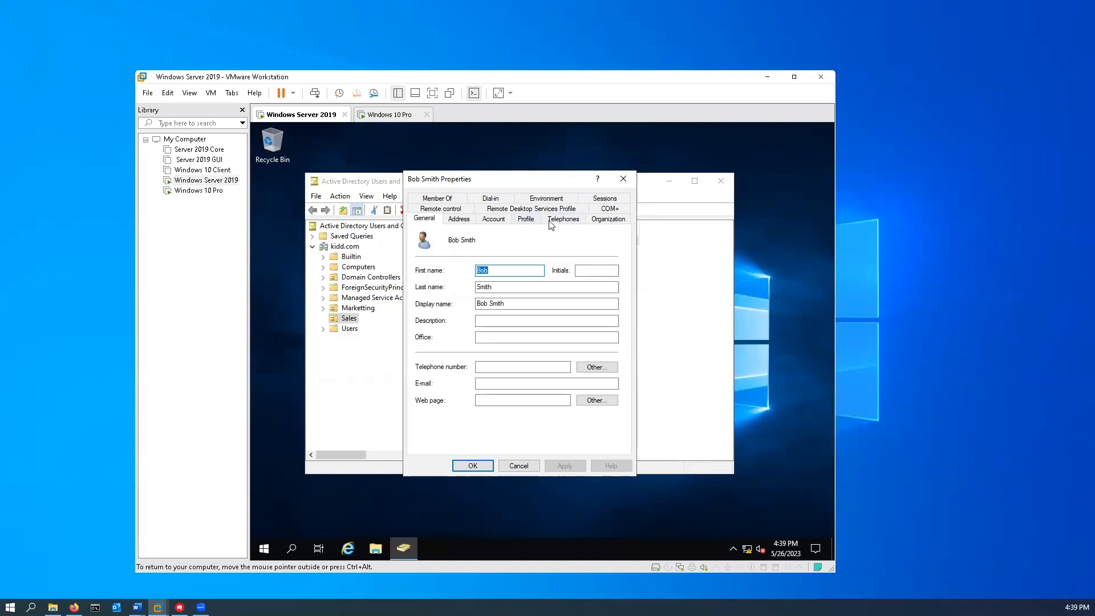
pyautogui.click(624, 180)
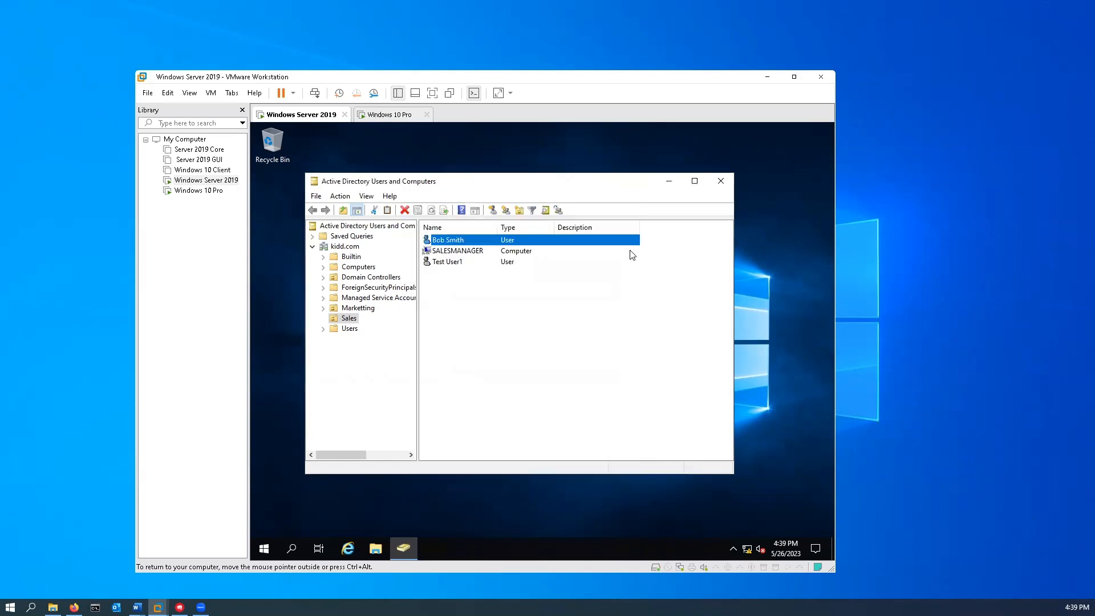
# - Create the SalesManagerDLSG group in Sales with Domain local scope and Security type
pyautogui.rightClick(479, 314)
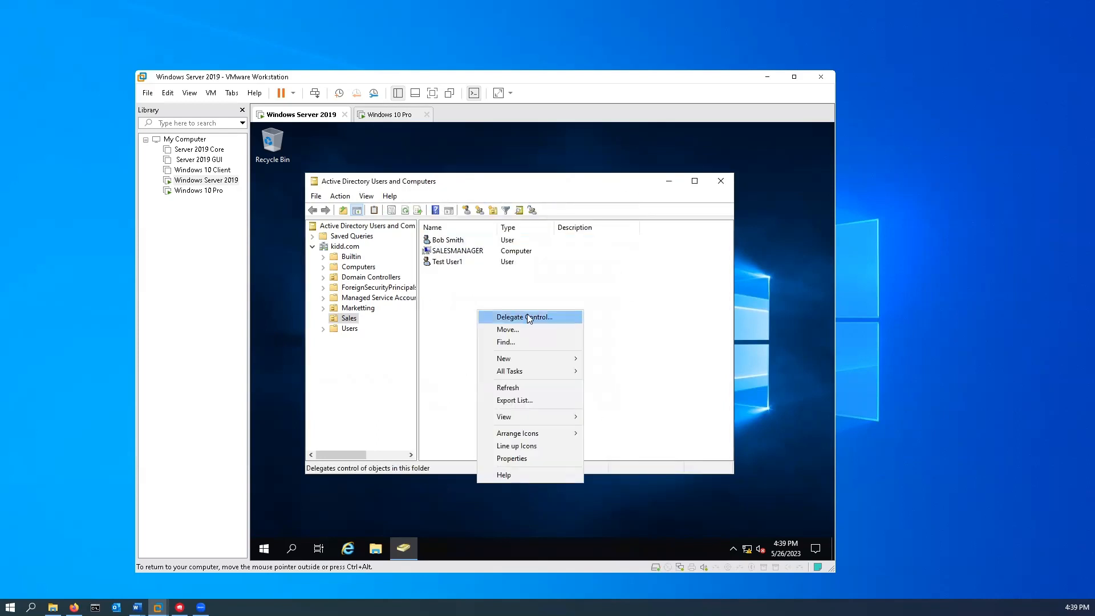
pyautogui.moveTo(538, 359)
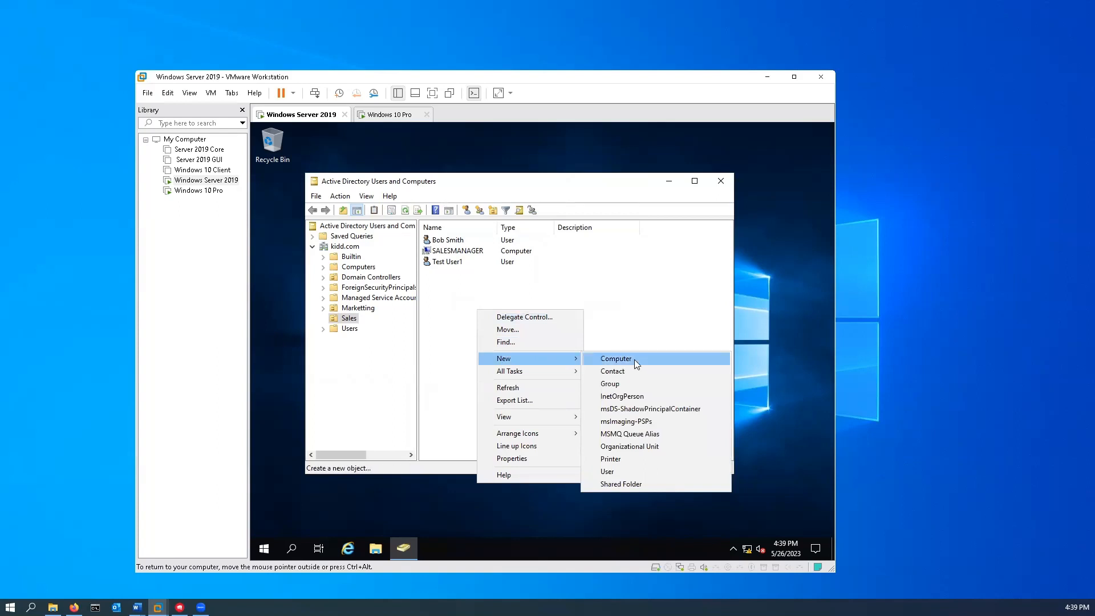
pyautogui.click(626, 382)
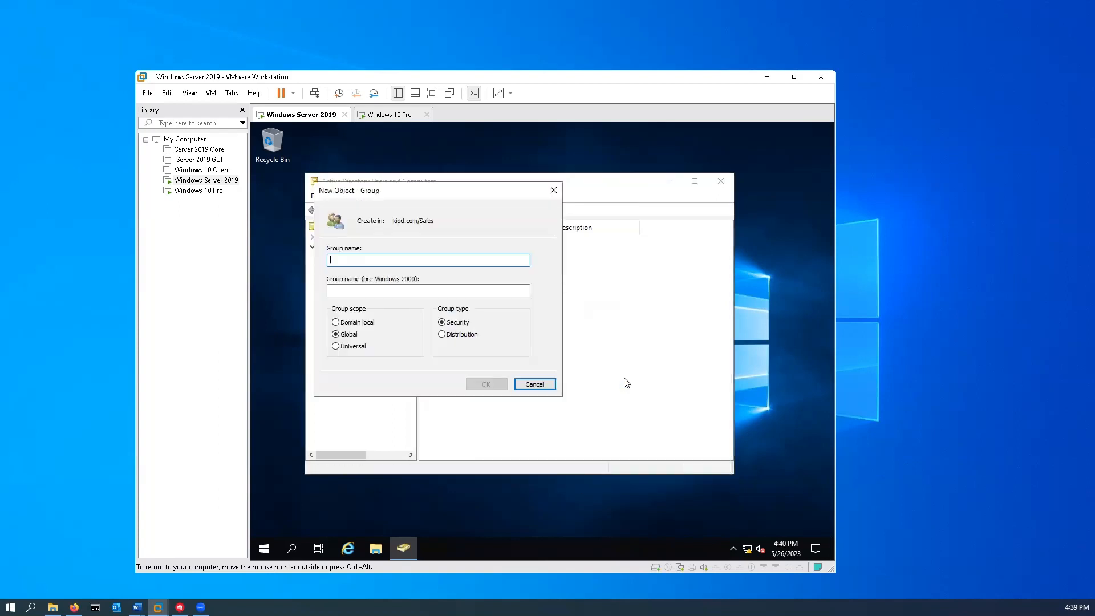
pyautogui.write('S')
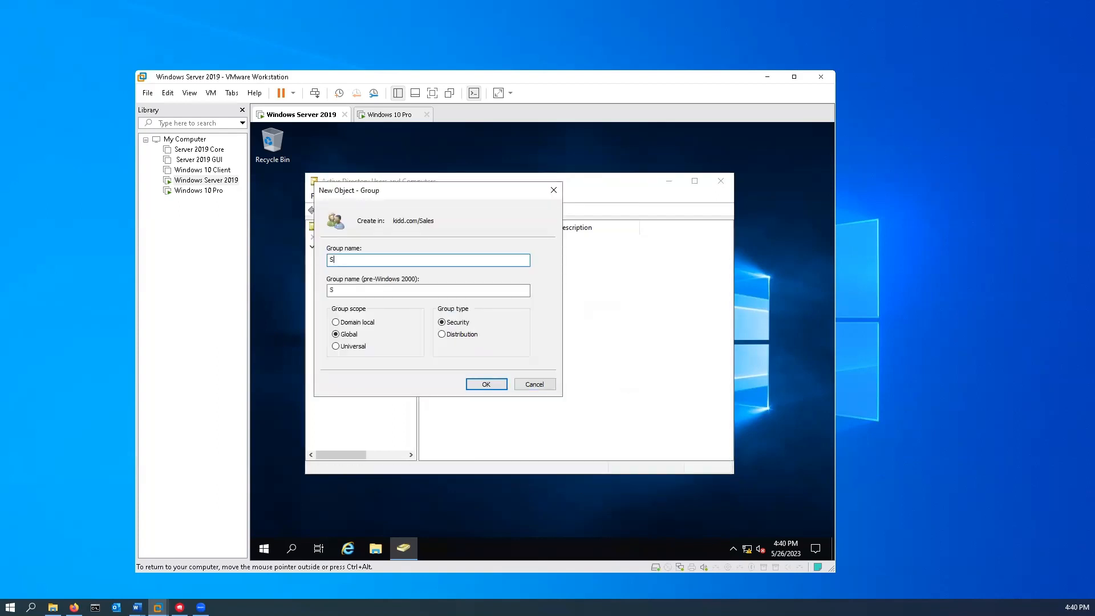
pyautogui.write('alesManager')
pyautogui.write('DLSG')
pyautogui.click(339, 322)
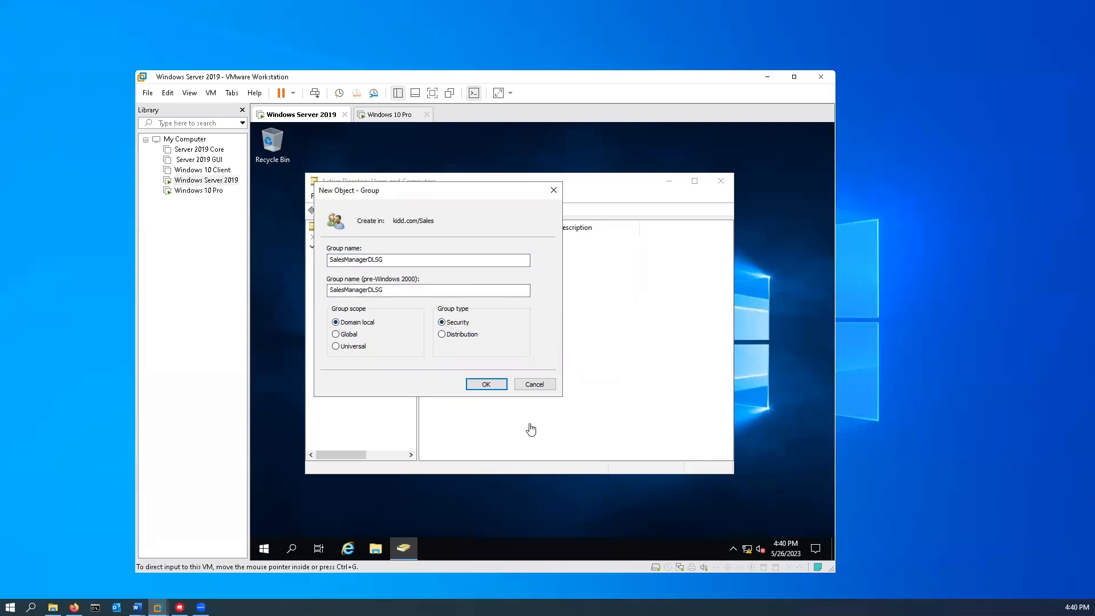
pyautogui.click(486, 385)
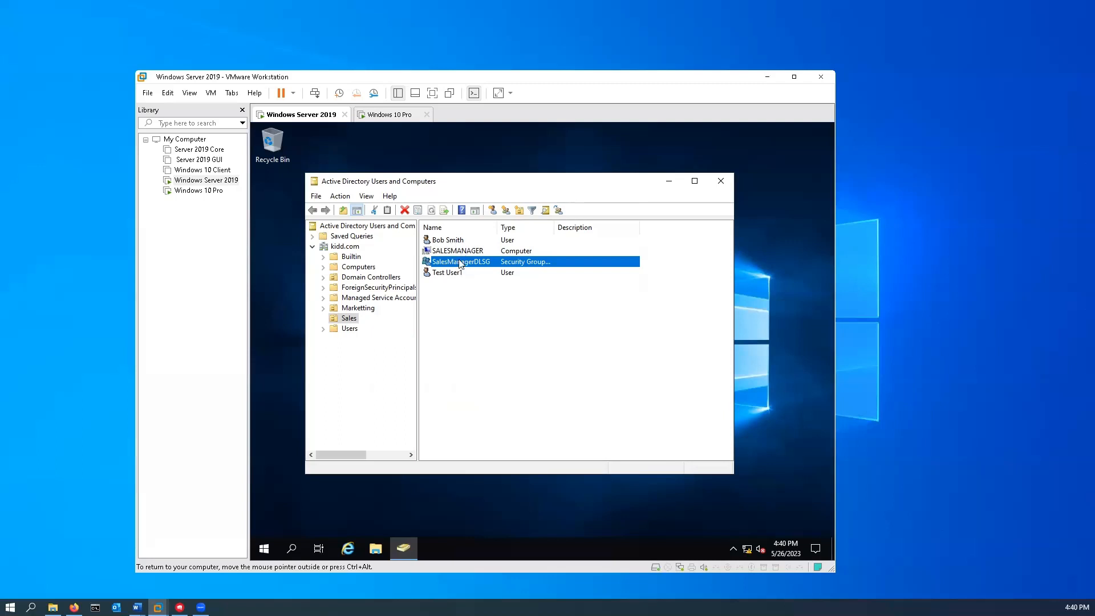
# - Add the new user to SalesManagerDLSG's Members list after checking the name, then apply
pyautogui.rightClick(459, 266)
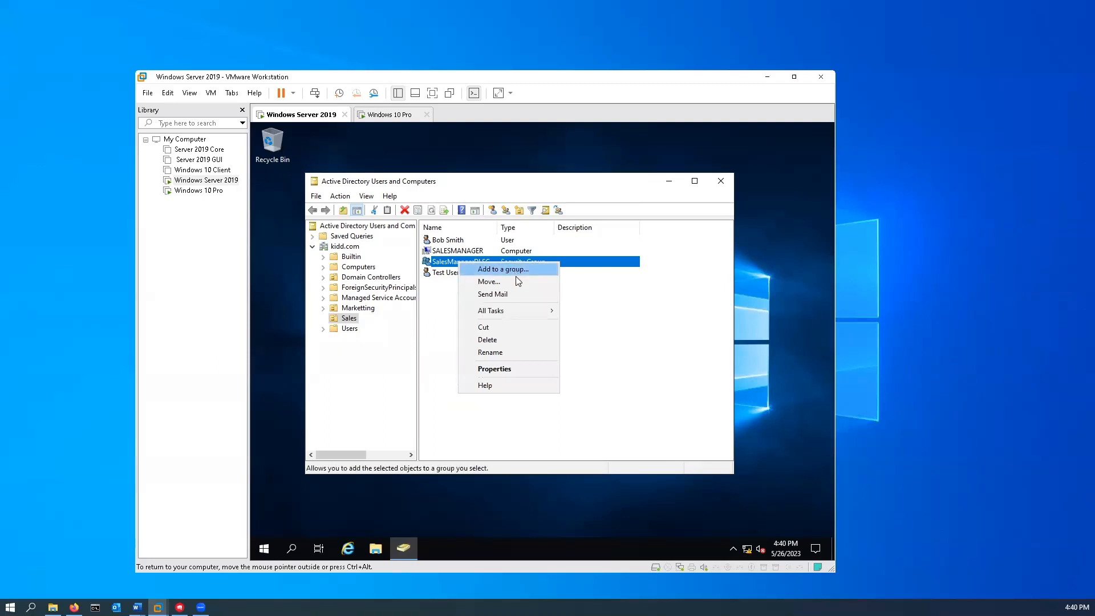
pyautogui.click(520, 369)
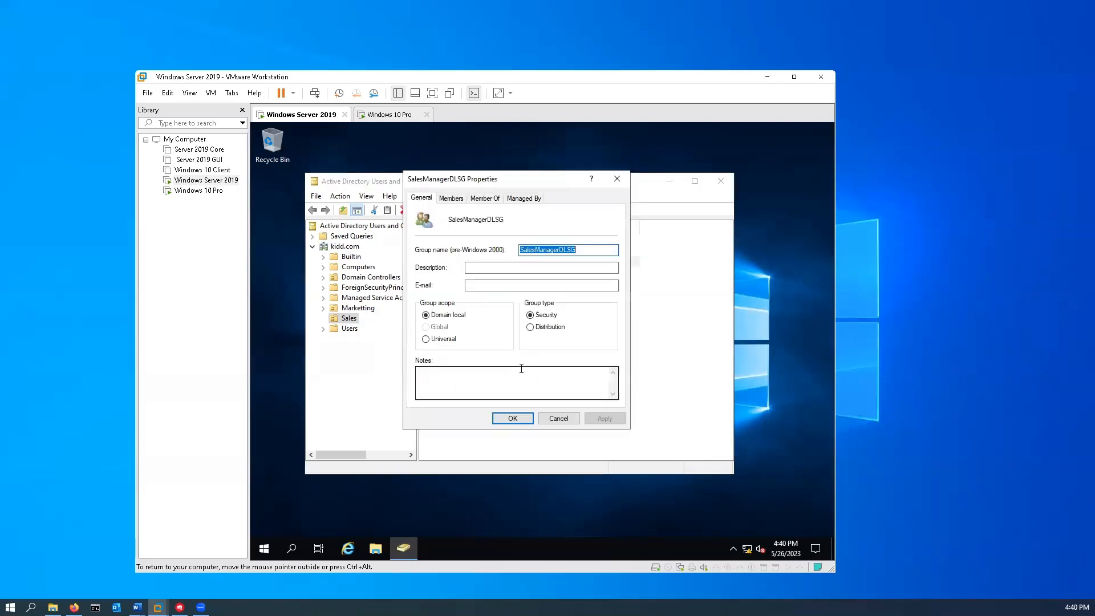
pyautogui.click(486, 199)
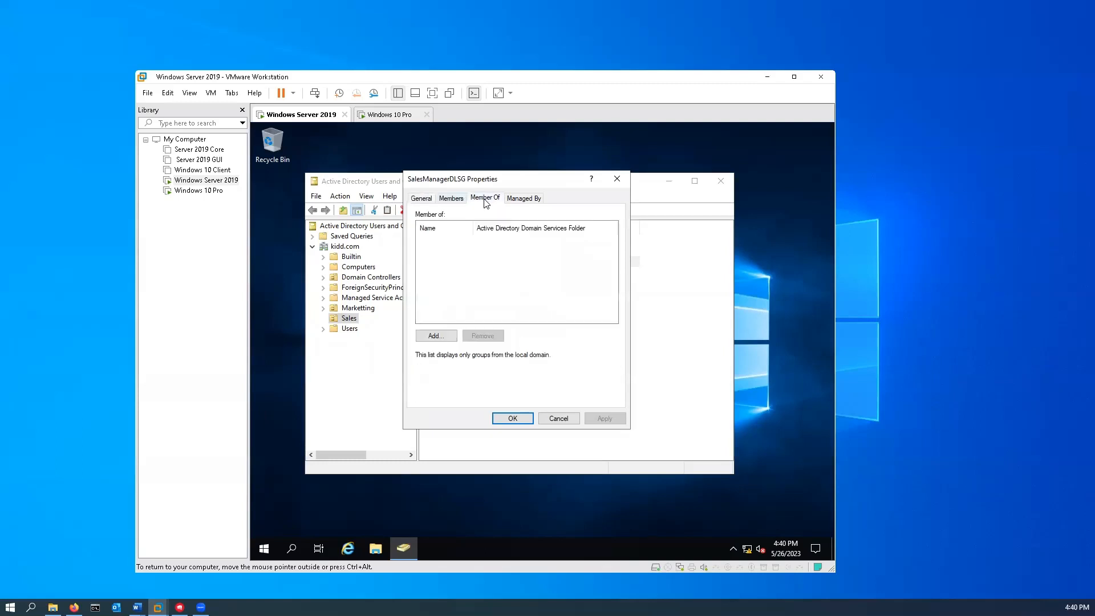
pyautogui.click(451, 198)
pyautogui.click(448, 385)
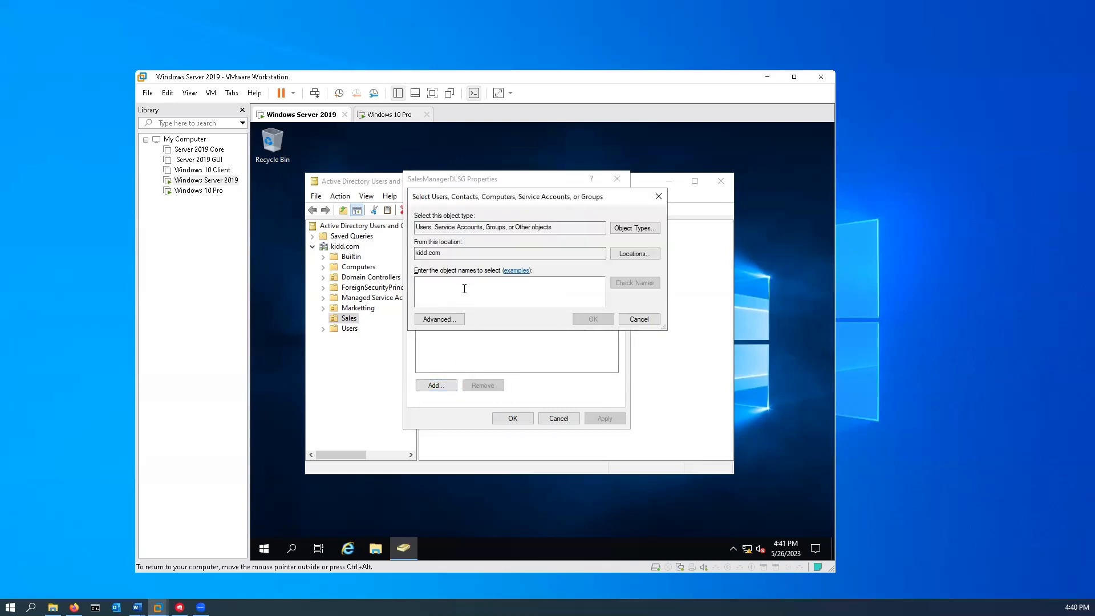
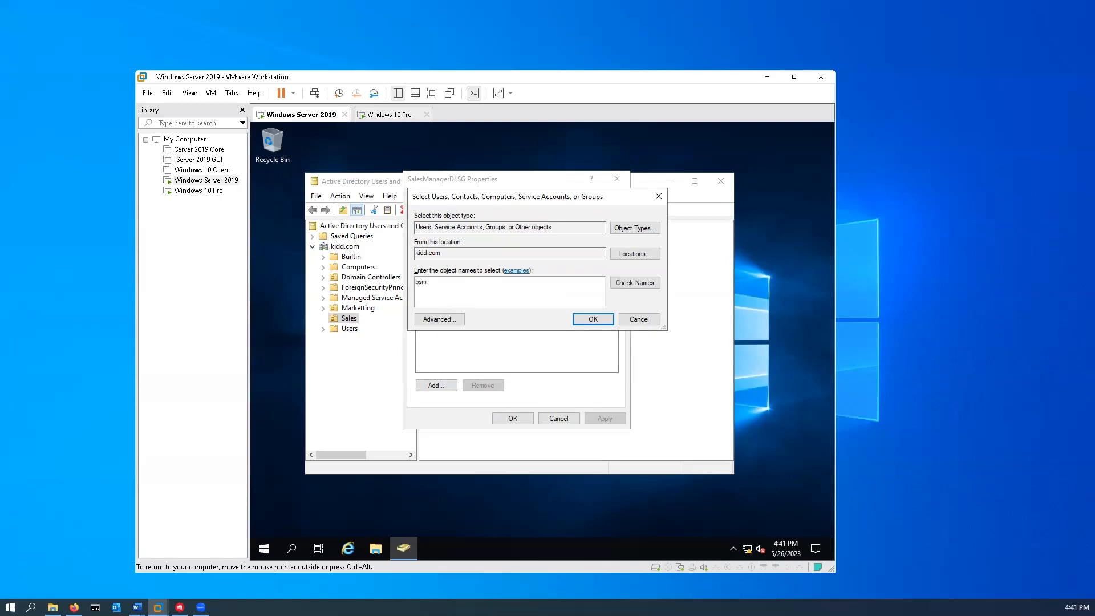
pyautogui.click(623, 286)
pyautogui.click(594, 319)
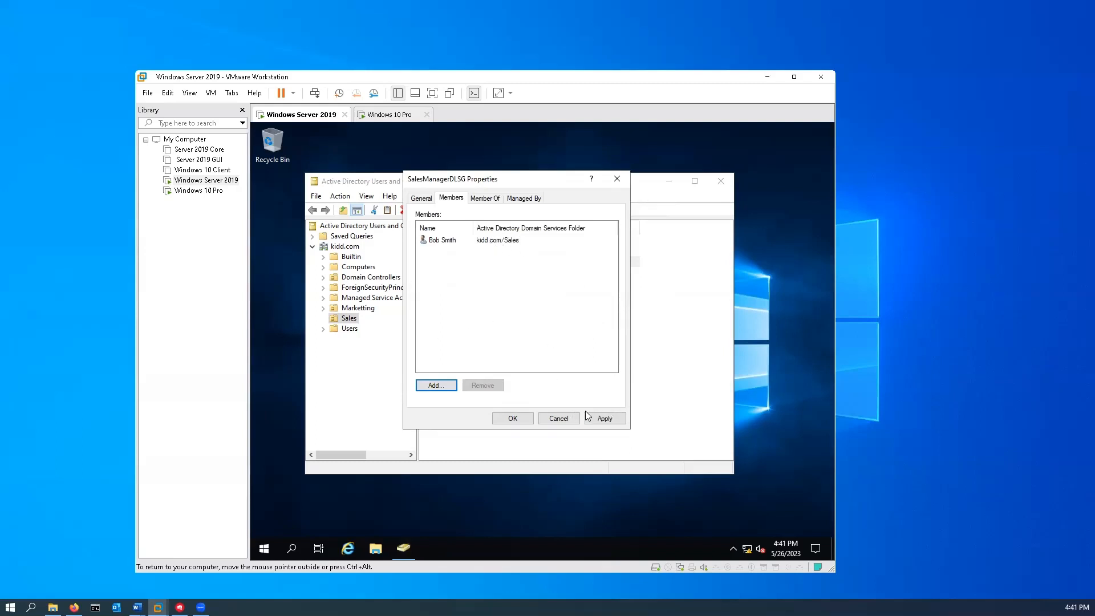
pyautogui.click(603, 418)
pyautogui.click(513, 419)
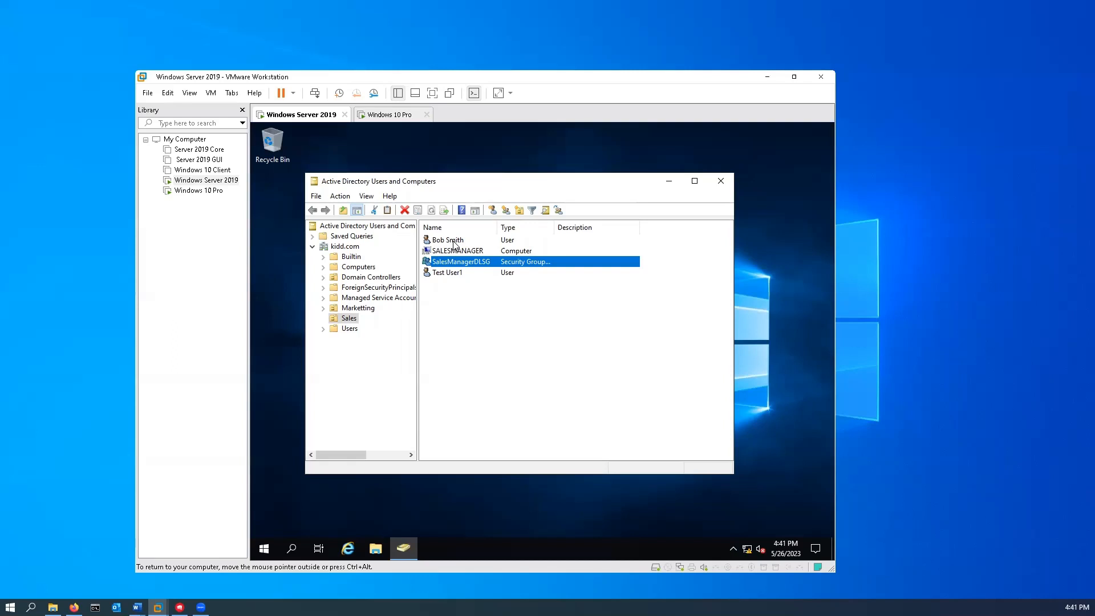
# - Create a new organizational unit named Deactivated Users in the kidd.com domain
pyautogui.click(356, 370)
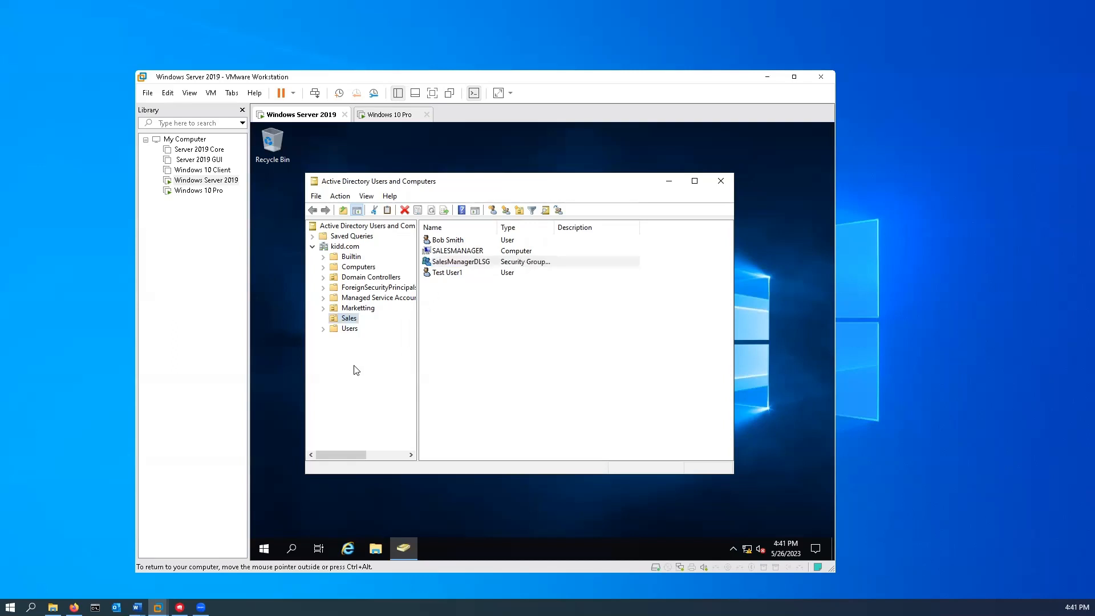
pyautogui.rightClick(349, 248)
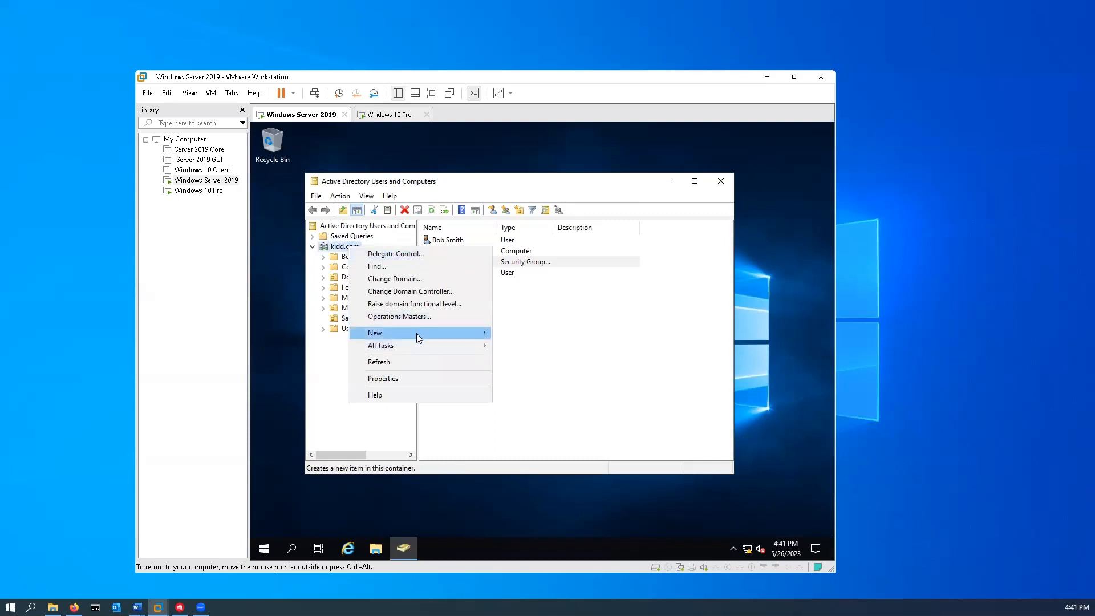
pyautogui.moveTo(416, 333)
pyautogui.click(516, 421)
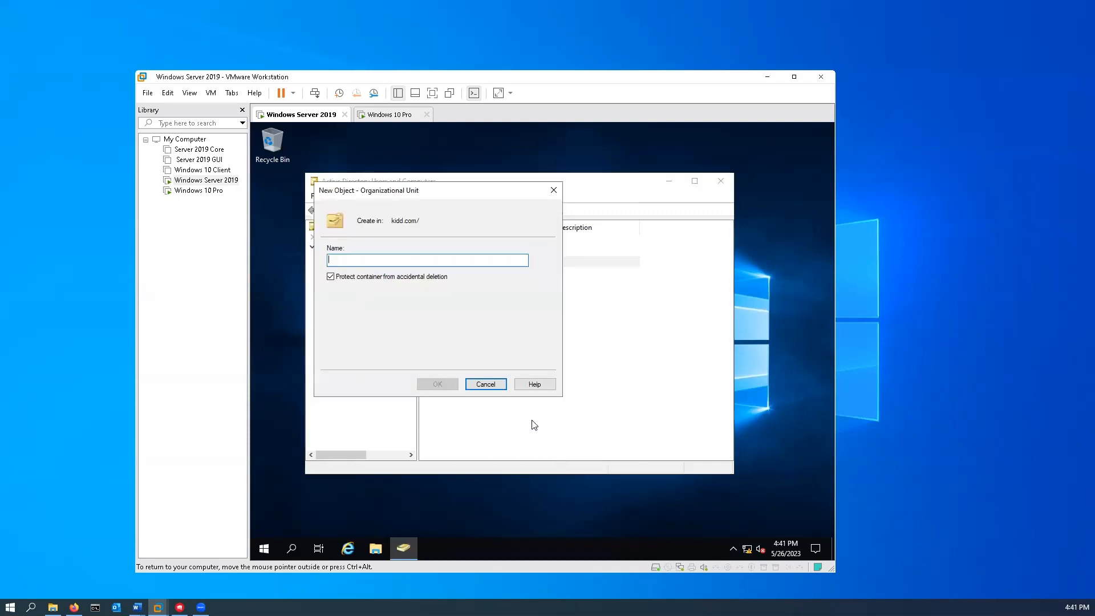
pyautogui.write('Dea')
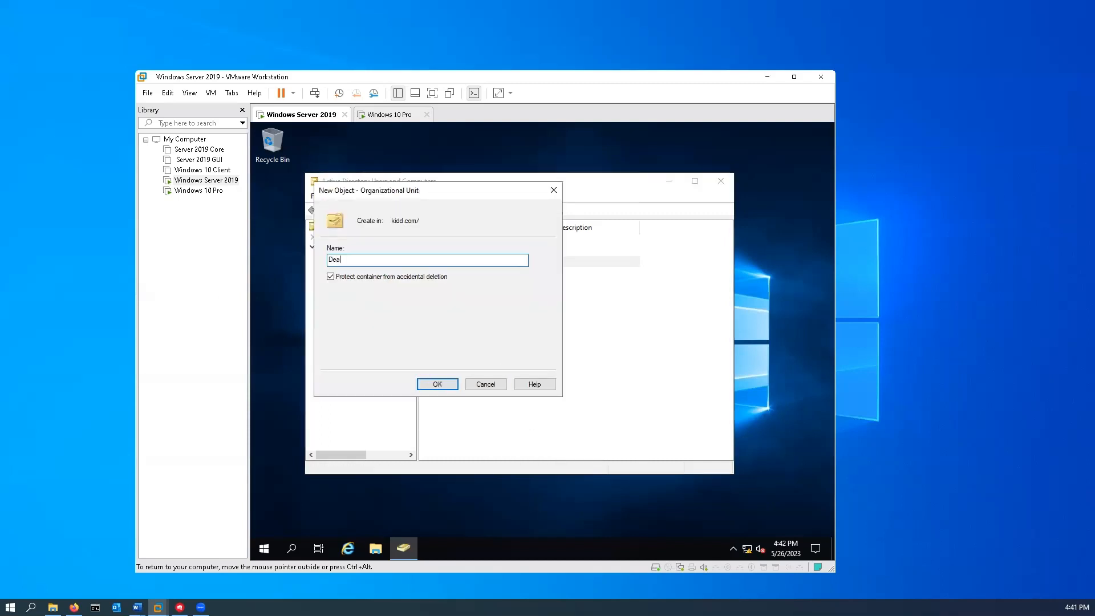
pyautogui.write('ctivated Users')
pyautogui.click(437, 384)
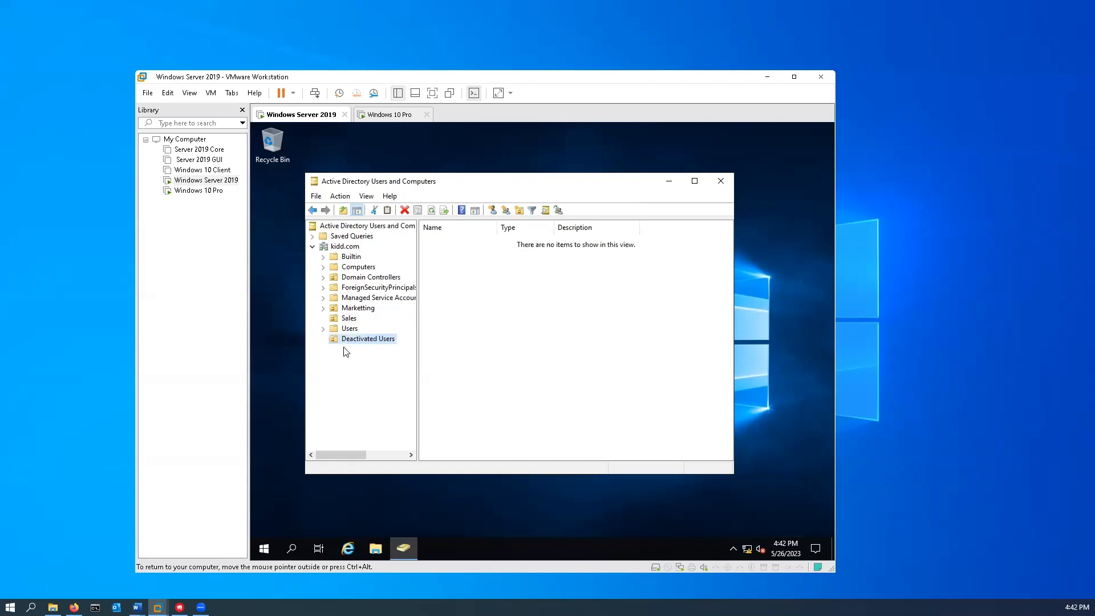
# - Move the non-test user account from the Sales OU into Deactivated Users
pyautogui.click(356, 309)
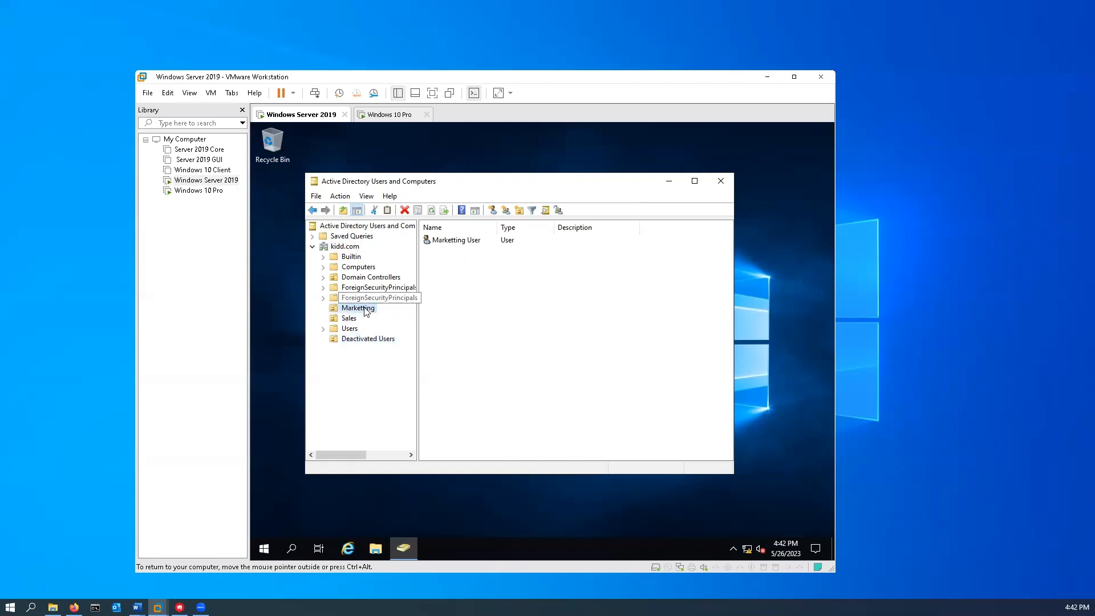
pyautogui.click(349, 318)
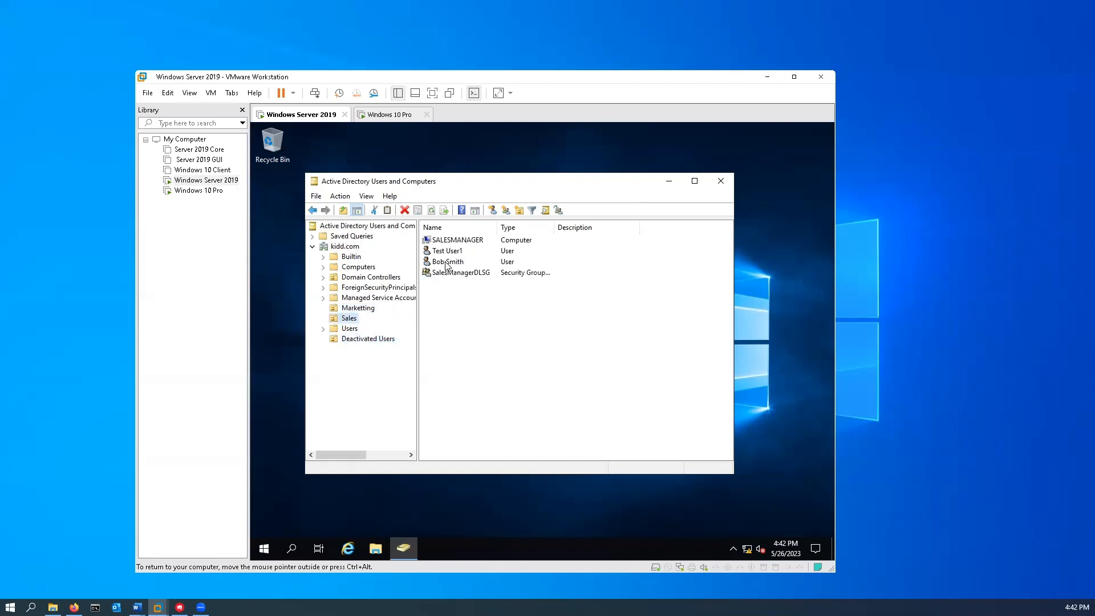
pyautogui.moveTo(380, 341); pyautogui.dragTo(380, 341)
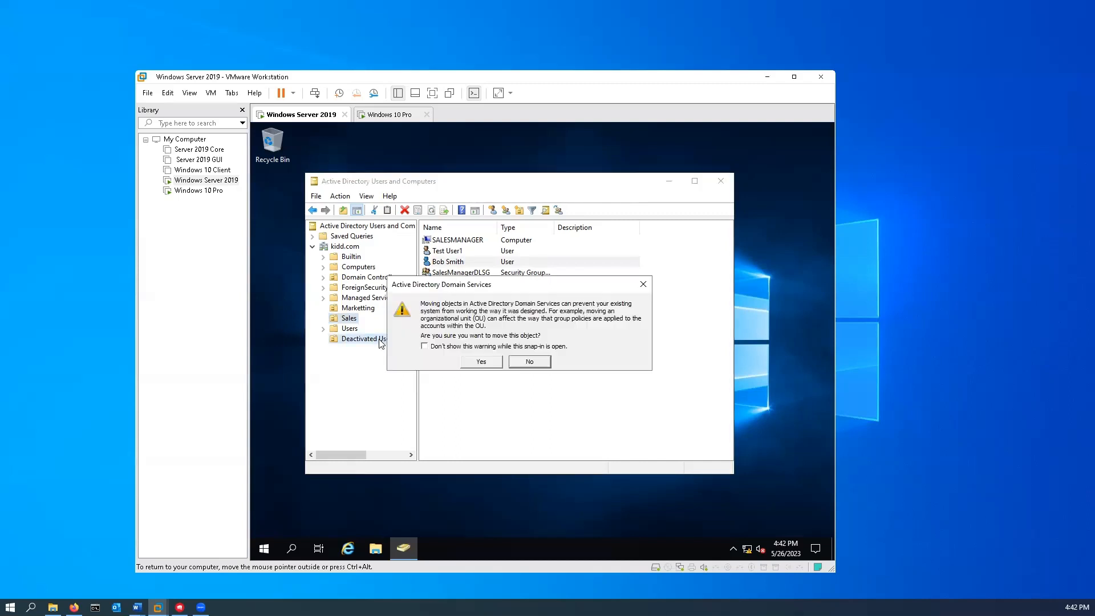
pyautogui.click(485, 364)
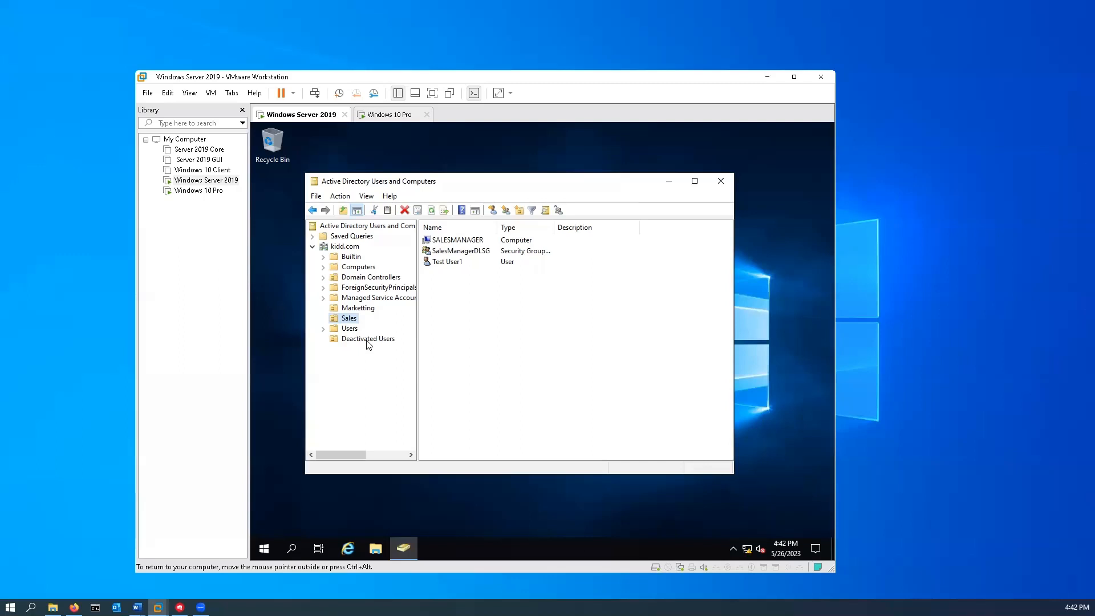
# - Remove the deactivated user from the SalesManagerDLSG group's member list
pyautogui.rightClick(473, 256)
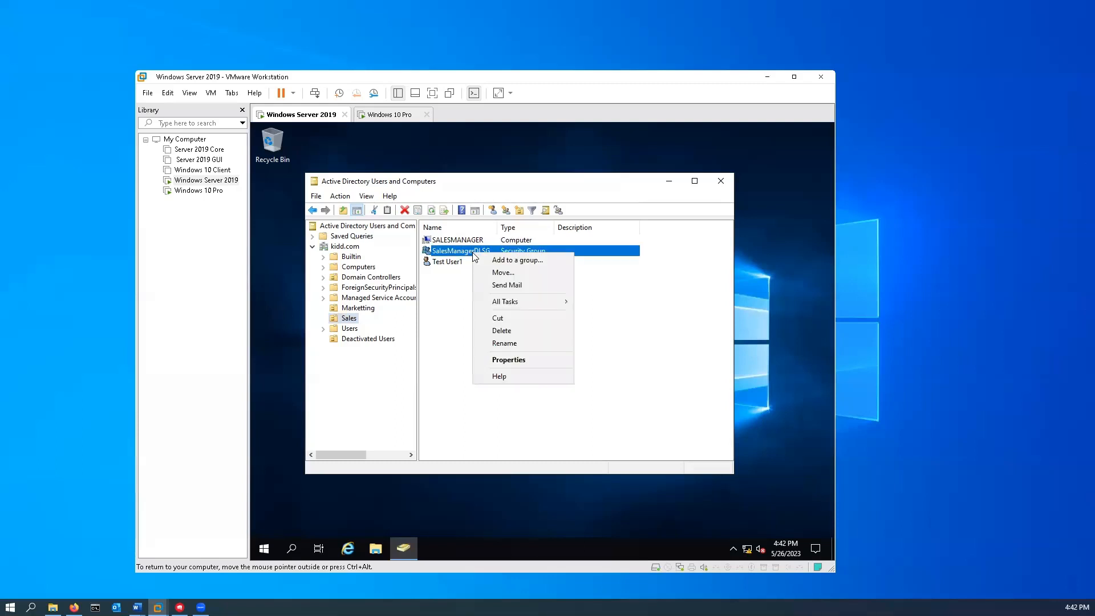
pyautogui.click(522, 359)
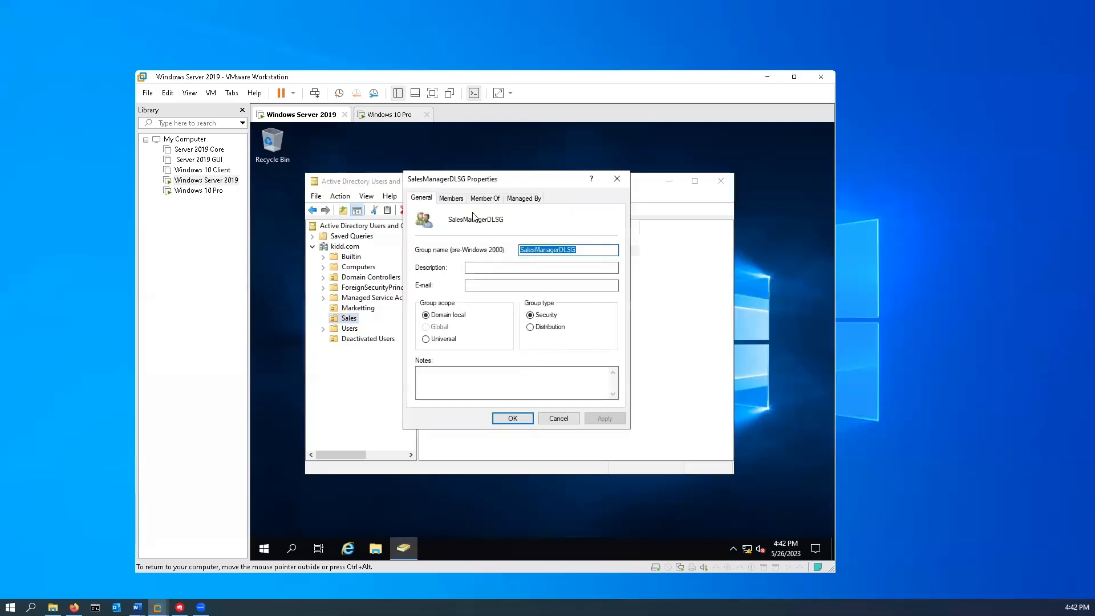
pyautogui.click(452, 198)
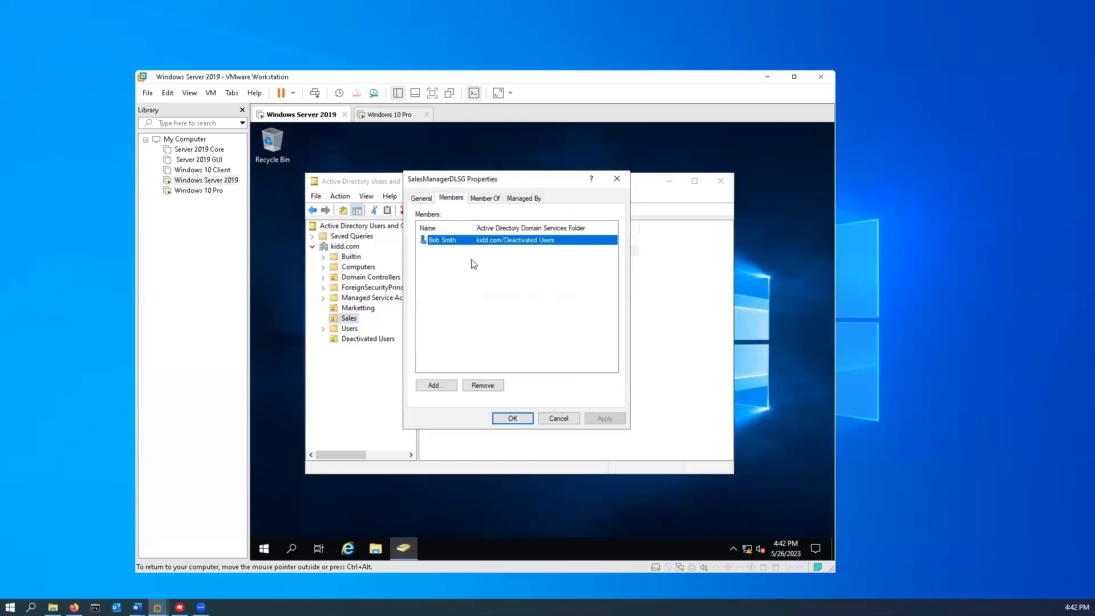
pyautogui.click(492, 387)
pyautogui.click(594, 379)
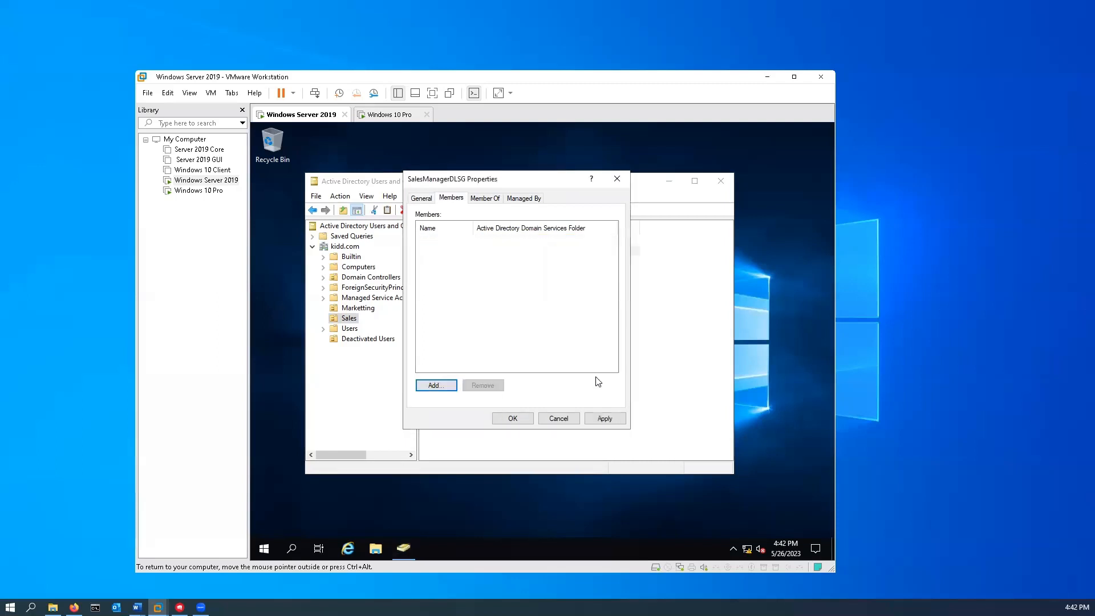
# - Add Test User1 as a SalesManagerDLSG member and save the group properties
pyautogui.click(446, 386)
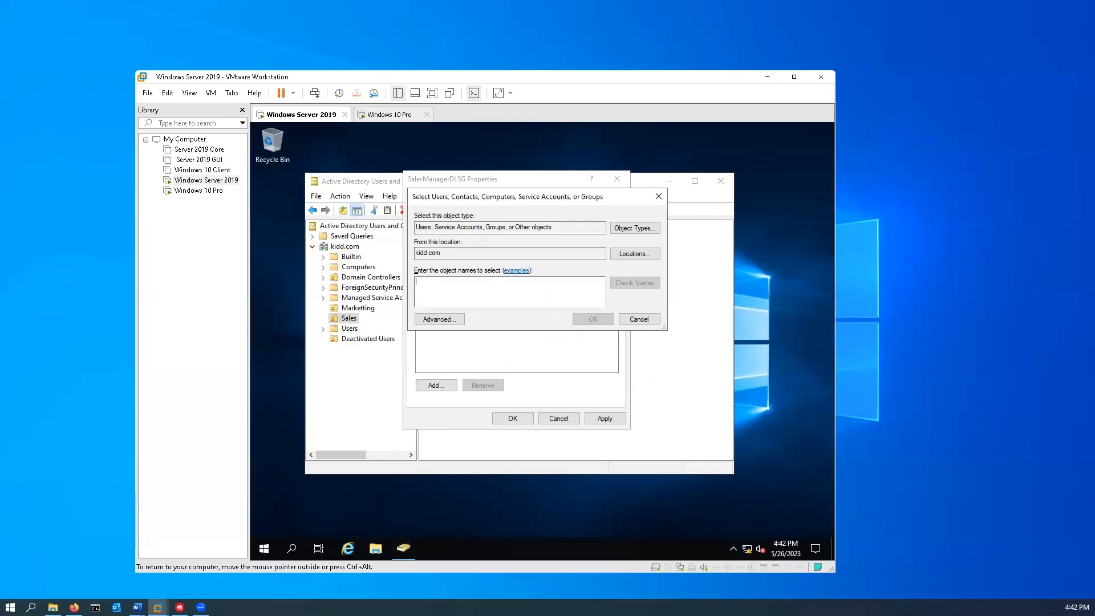
pyautogui.write('t User1 (Testuser')
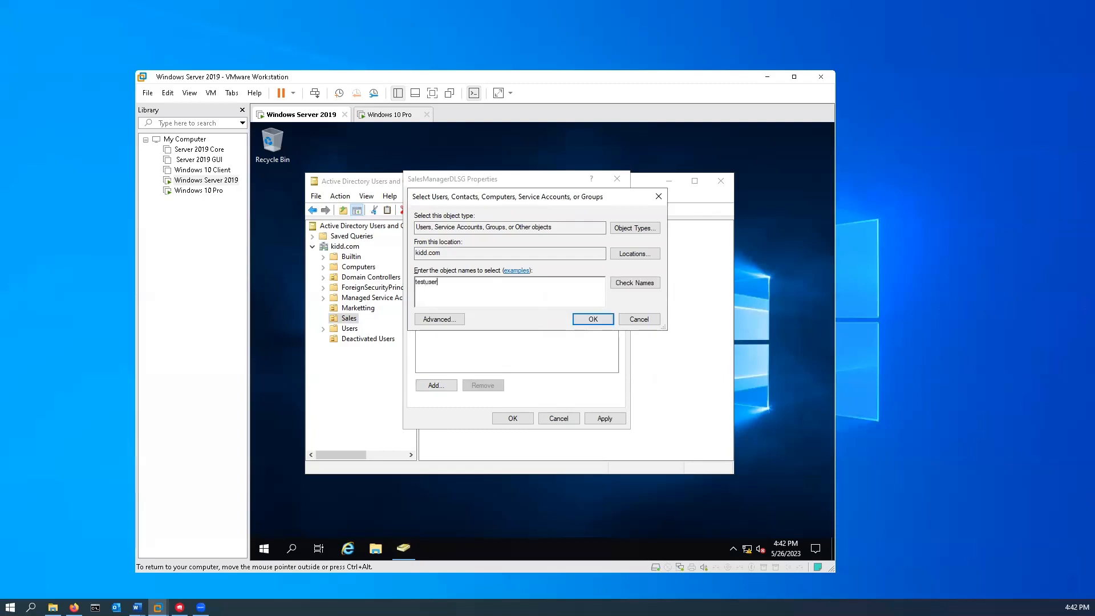
pyautogui.write('1')
pyautogui.click(650, 283)
pyautogui.click(593, 320)
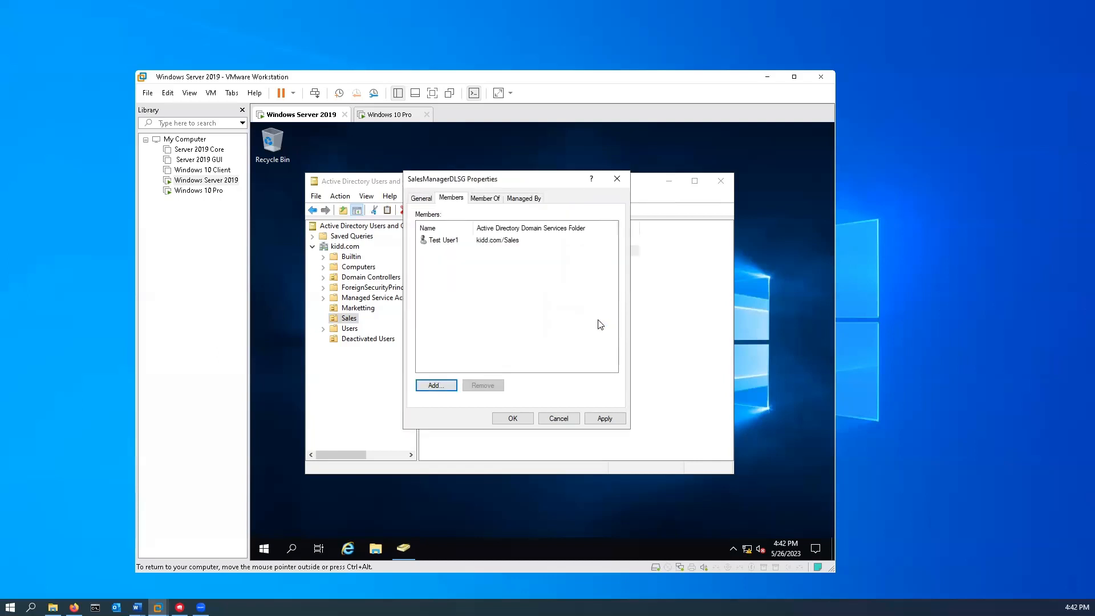
pyautogui.click(603, 420)
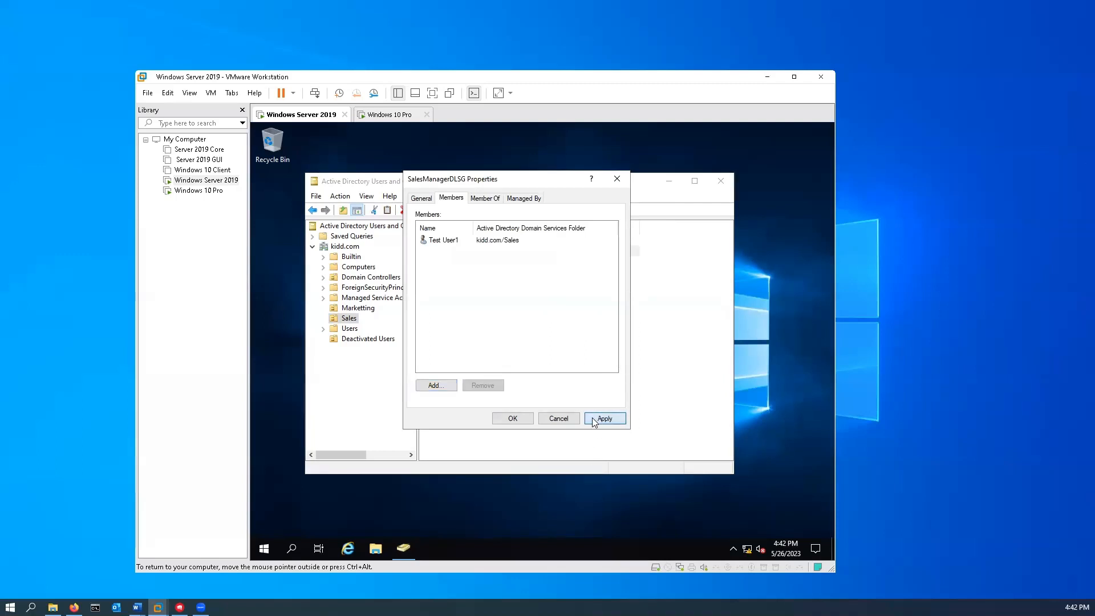
pyautogui.click(511, 418)
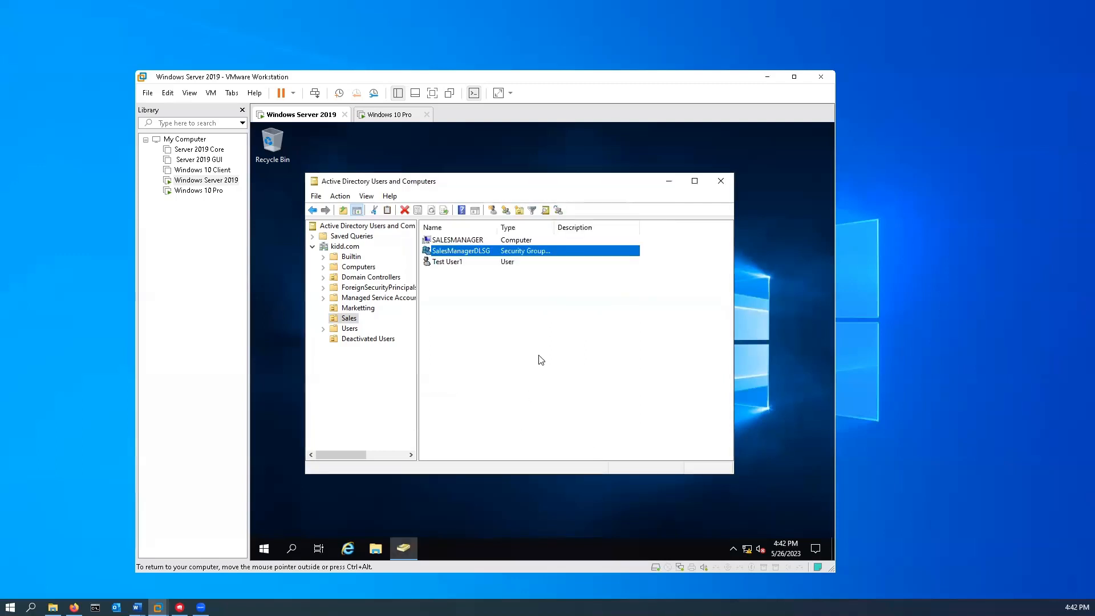